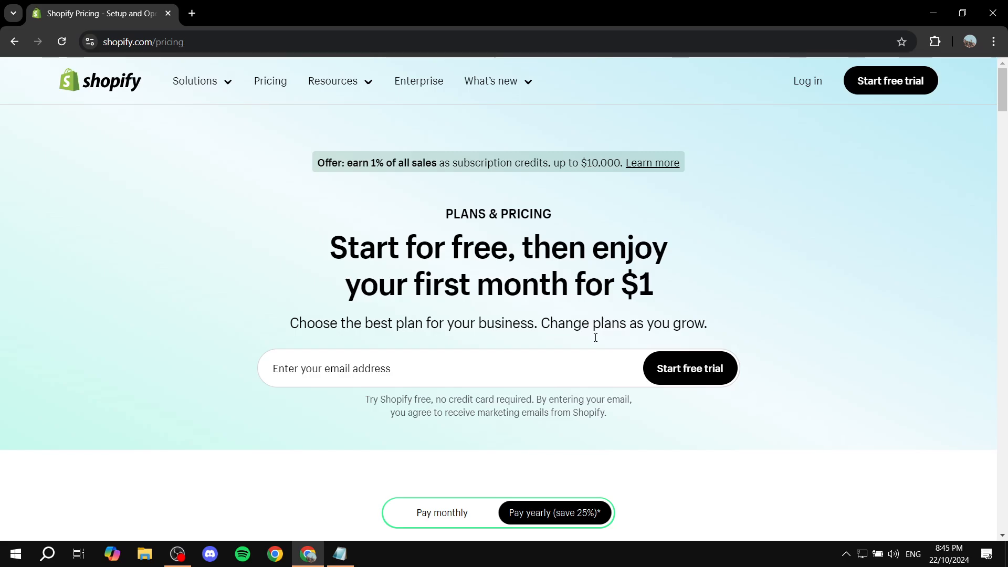
Switch to the Notepad requirements file and review the trading licence requirement line
left_click(340, 554)
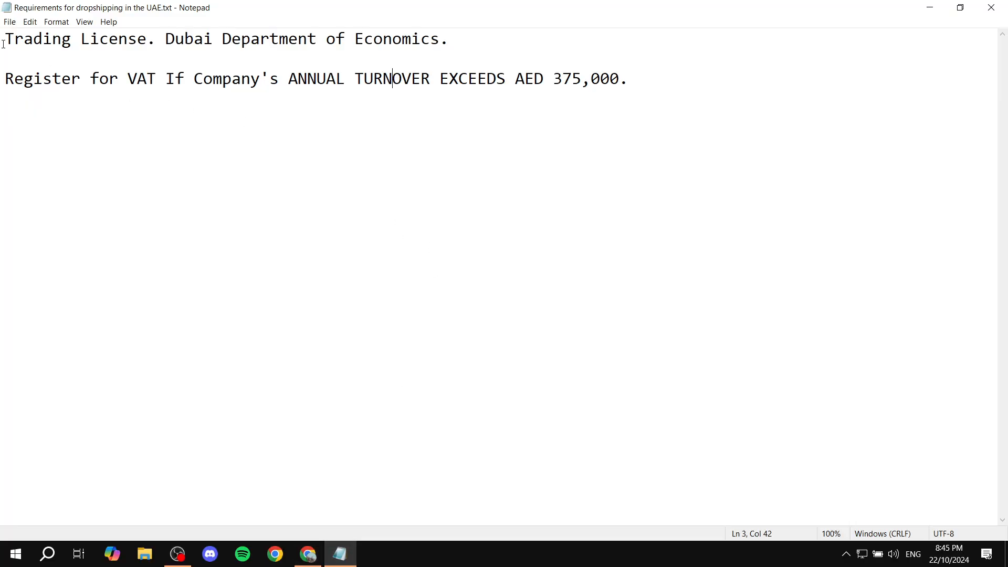
left_click_drag(3, 44, 153, 42)
left_click(152, 42)
left_click_drag(166, 40, 479, 38)
left_click(480, 37)
left_click_drag(469, 32, 169, 42)
left_click(509, 45)
left_click_drag(445, 51, 158, 43)
left_click(317, 37)
left_click(471, 38)
left_click_drag(470, 38, 12, 49)
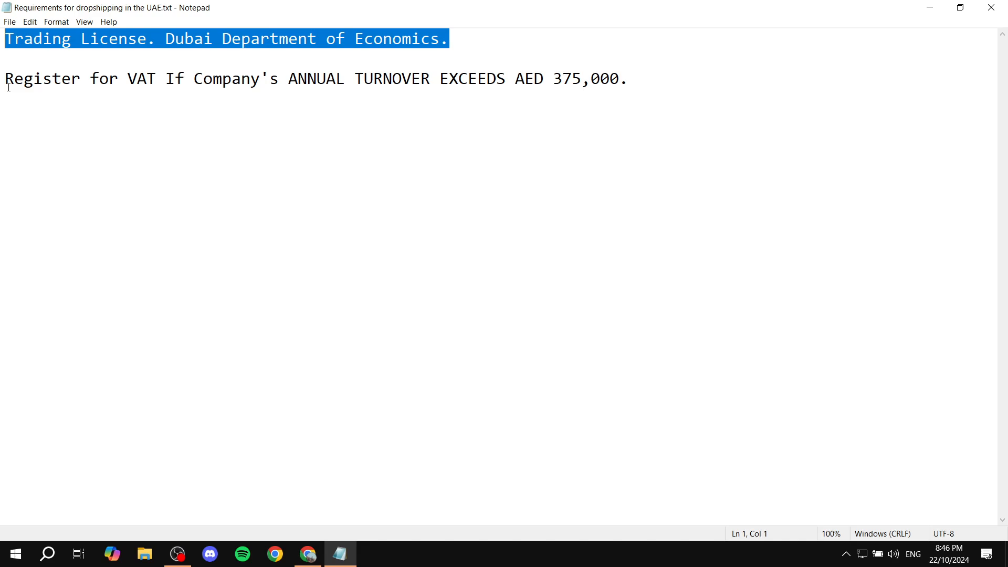
Review the VAT registration requirement line, then close Notepad
left_click_drag(8, 87, 224, 83)
left_click(375, 108)
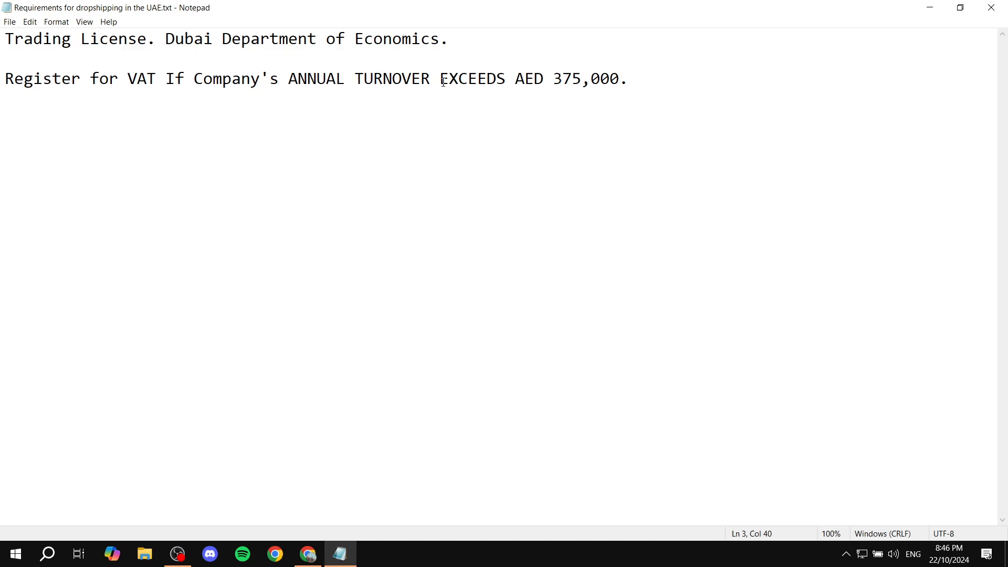
left_click_drag(441, 82, 691, 82)
left_click(691, 83)
left_click_drag(4, 83, 175, 84)
left_click(197, 135)
left_click_drag(440, 80, 676, 73)
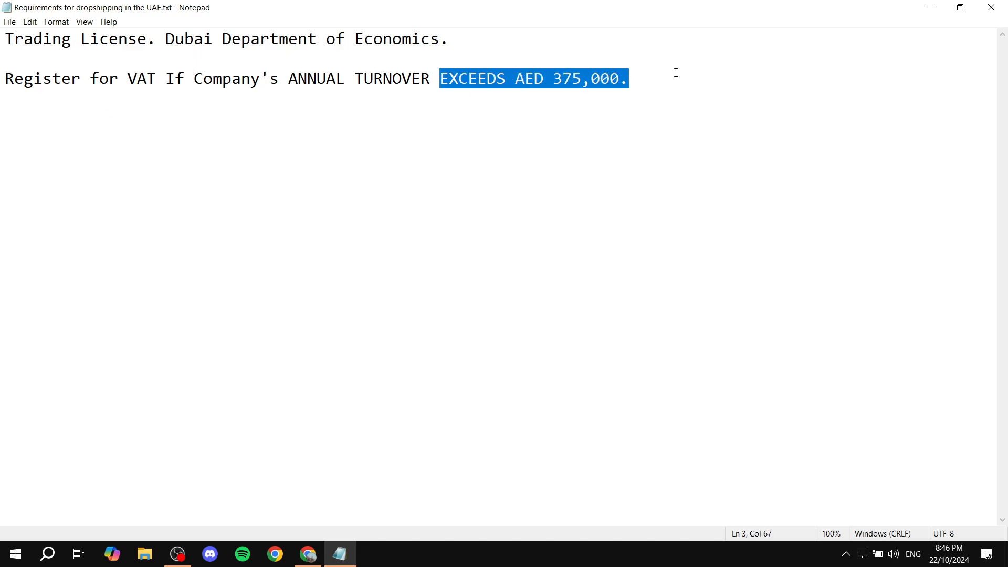
left_click(712, 87)
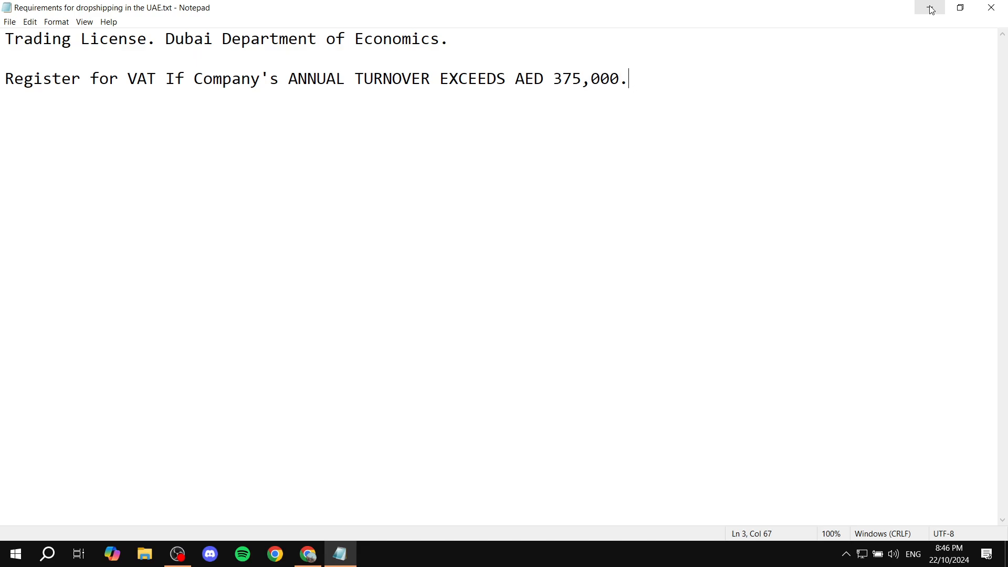
left_click(991, 7)
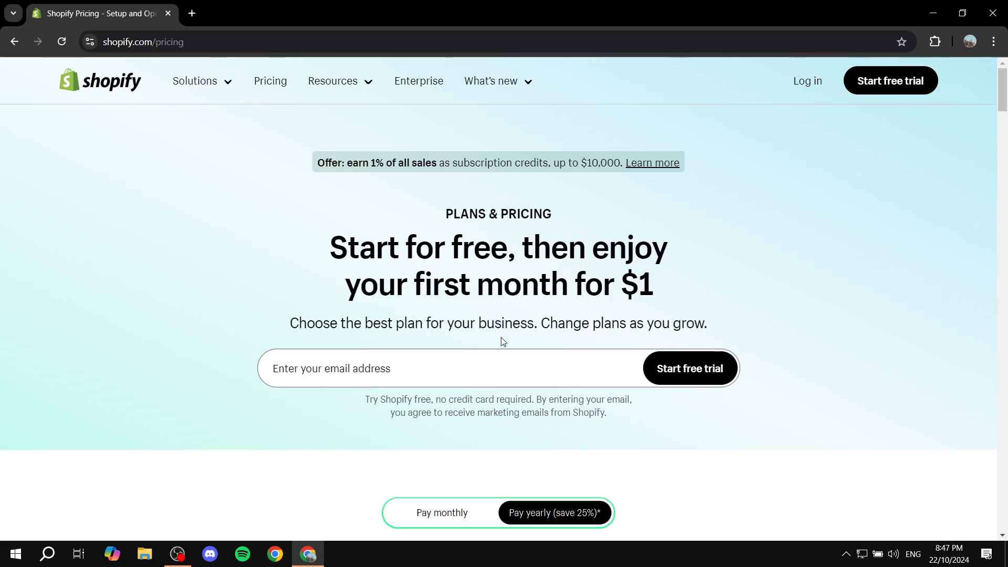
Start a free Shopify trial from the pricing page and skip the where-to-sell question
left_click(352, 368)
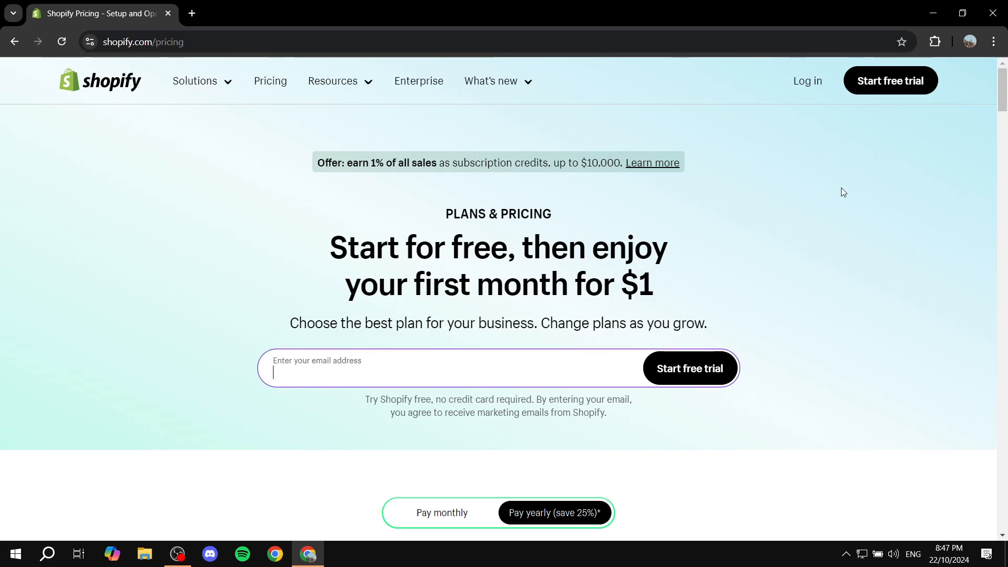
left_click(709, 370)
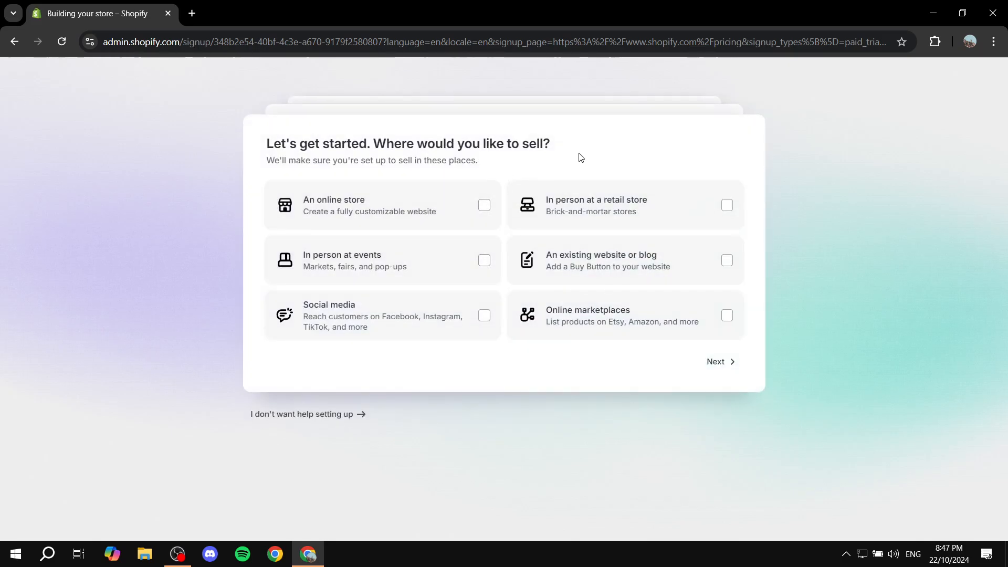
left_click_drag(274, 145, 576, 151)
left_click(578, 151)
left_click(724, 361)
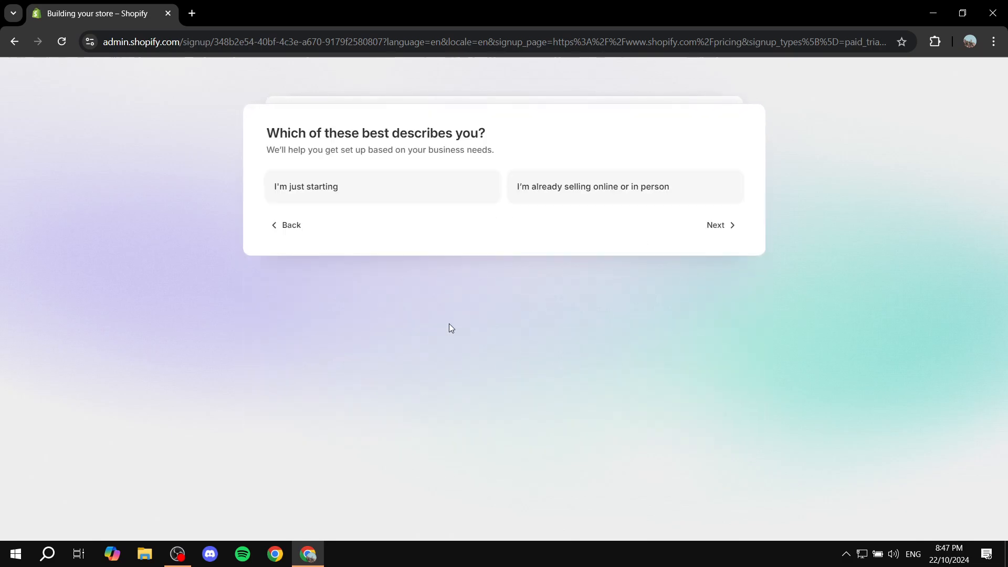
Answer that you are just starting and continue past the What do you sell question
left_click(275, 188)
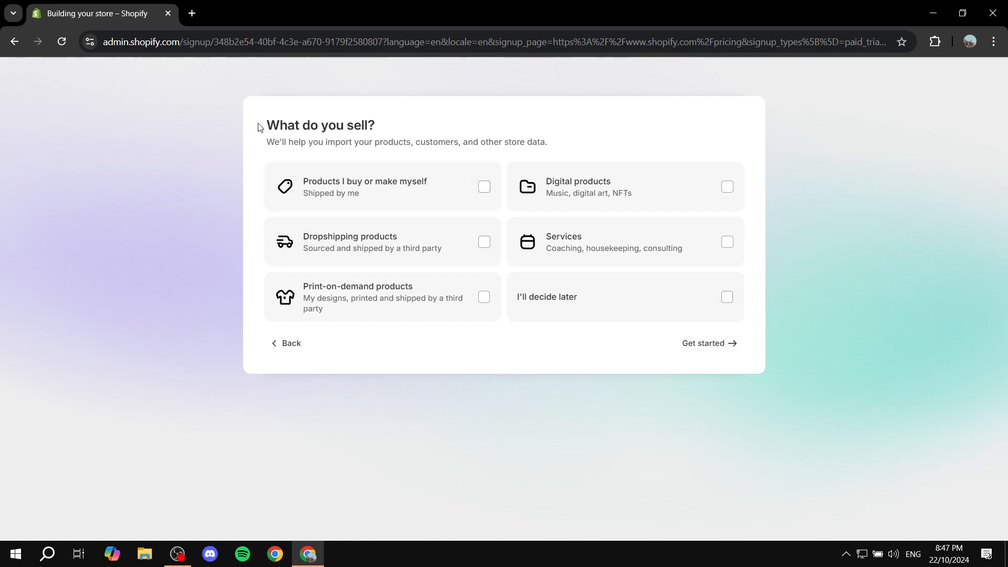
left_click_drag(259, 126, 443, 126)
left_click(457, 124)
left_click(705, 347)
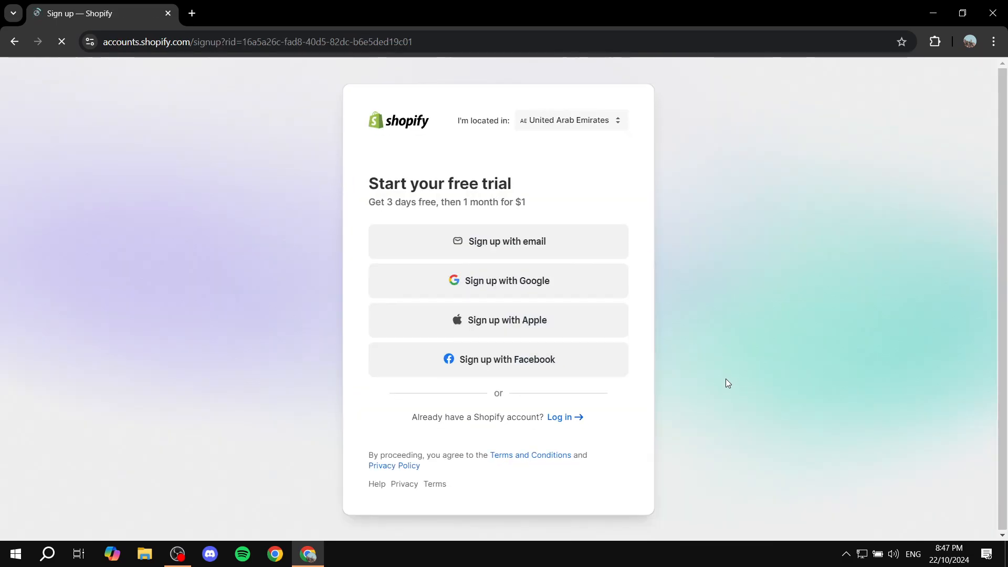
Sign up for the trial with Google, choosing the tutorial Google account
left_click_drag(447, 130, 524, 137)
left_click(563, 158)
left_click(552, 289)
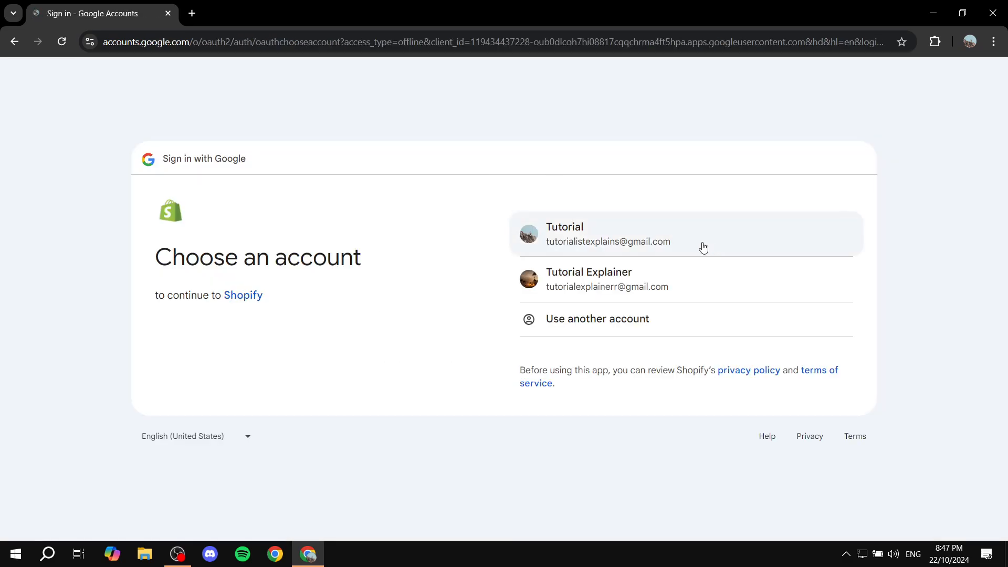
left_click(703, 247)
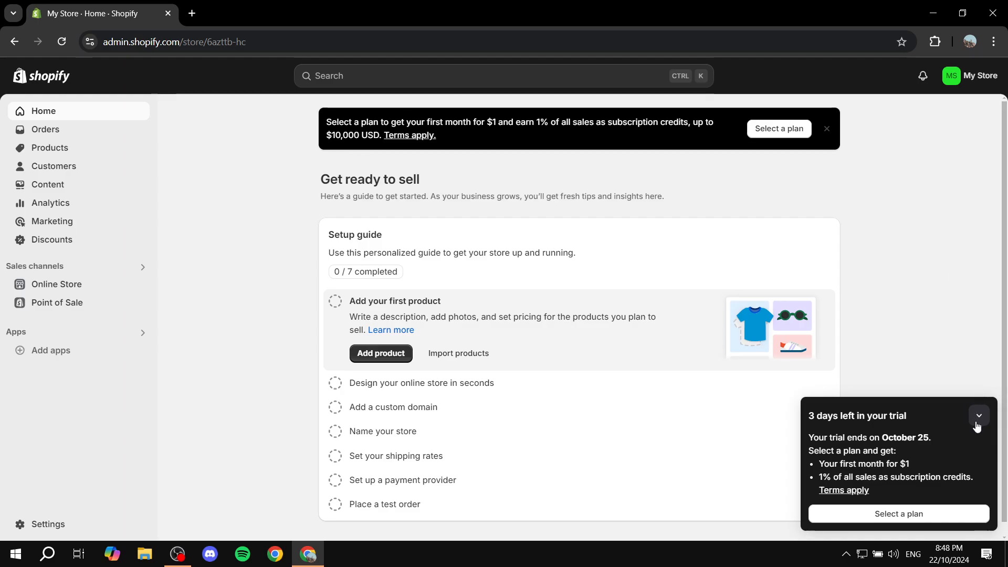
Collapse the trial reminder panel on the store home dashboard
left_click_drag(859, 467, 927, 473)
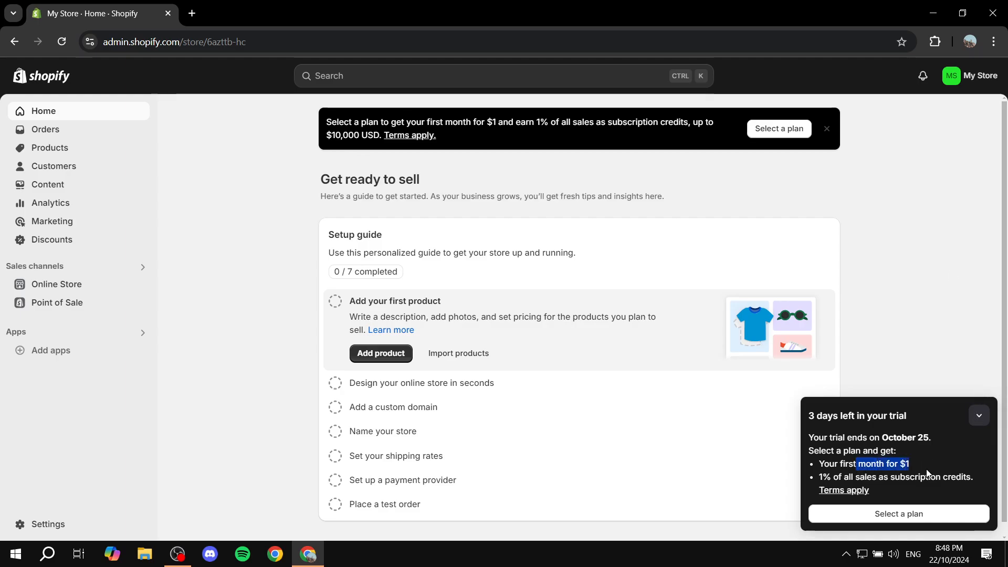
left_click(980, 415)
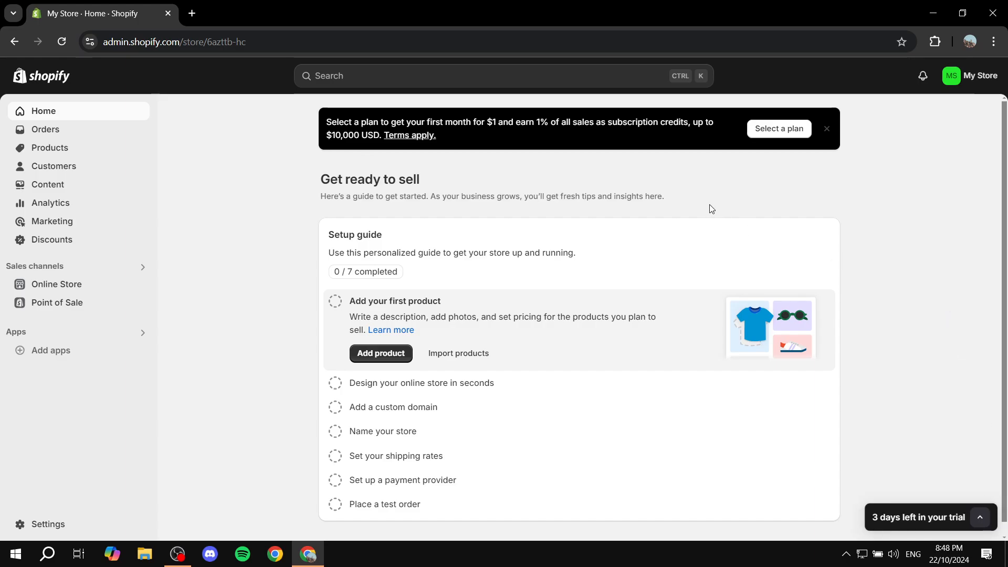
scroll(711, 209, "down", 1)
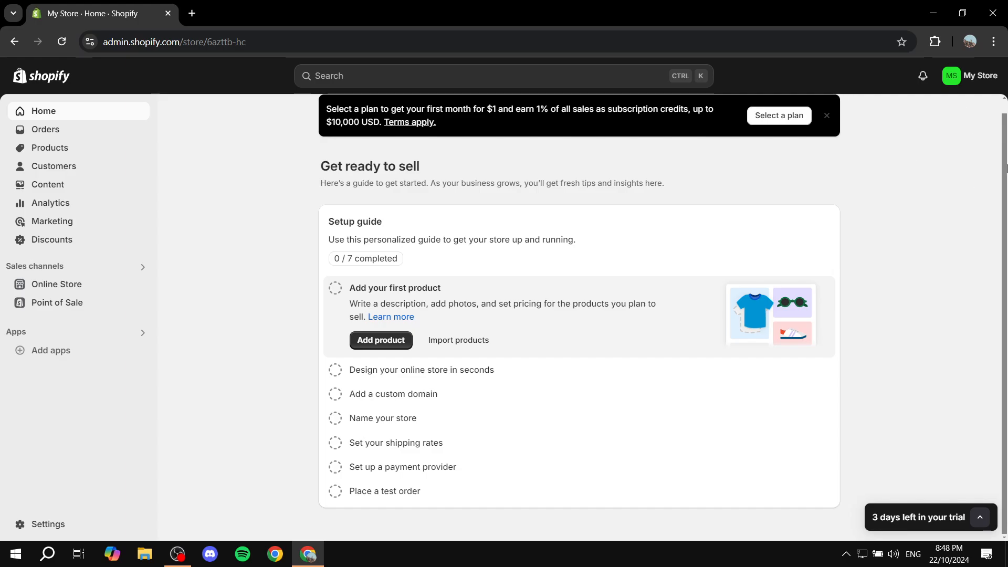
Open Manage account from the store menu and review the General account details
left_click(986, 78)
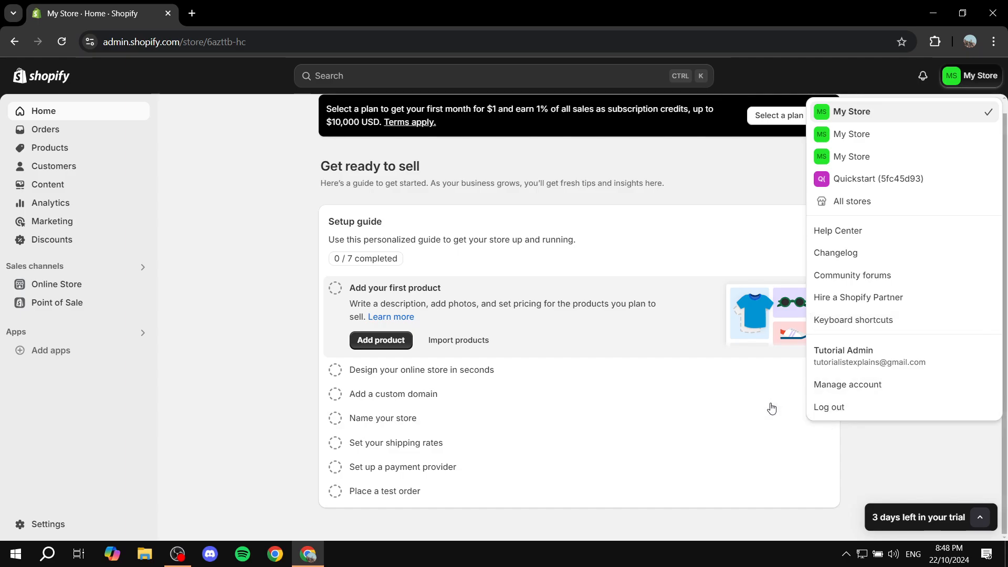
left_click(857, 386)
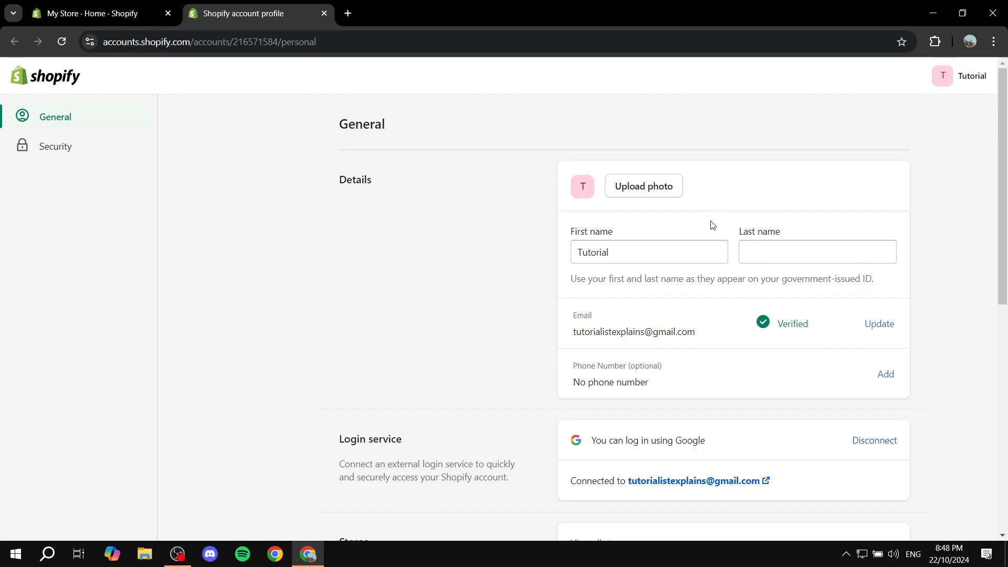
scroll(709, 236, "down", 6)
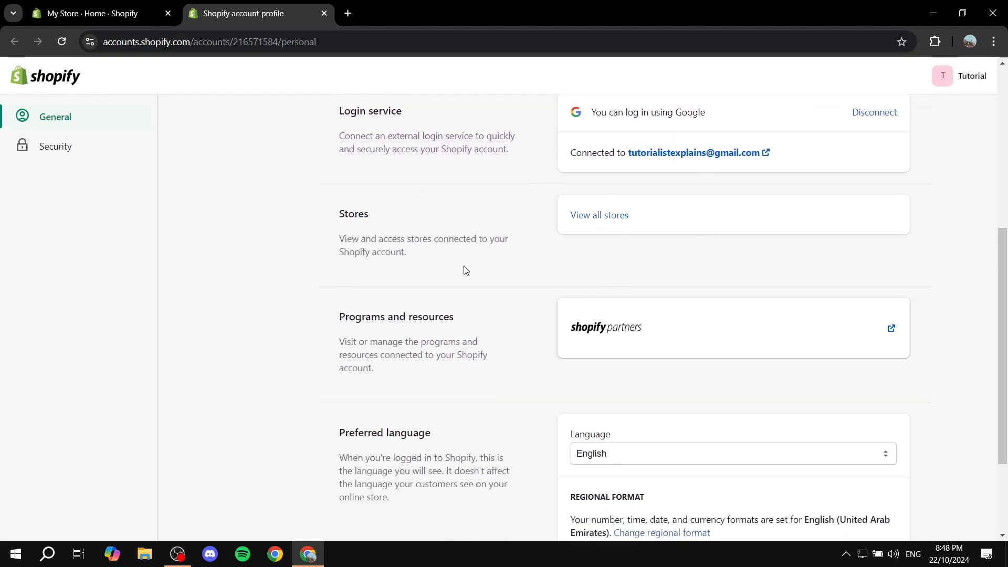
scroll(464, 271, "down", 2)
scroll(508, 285, "up", 3)
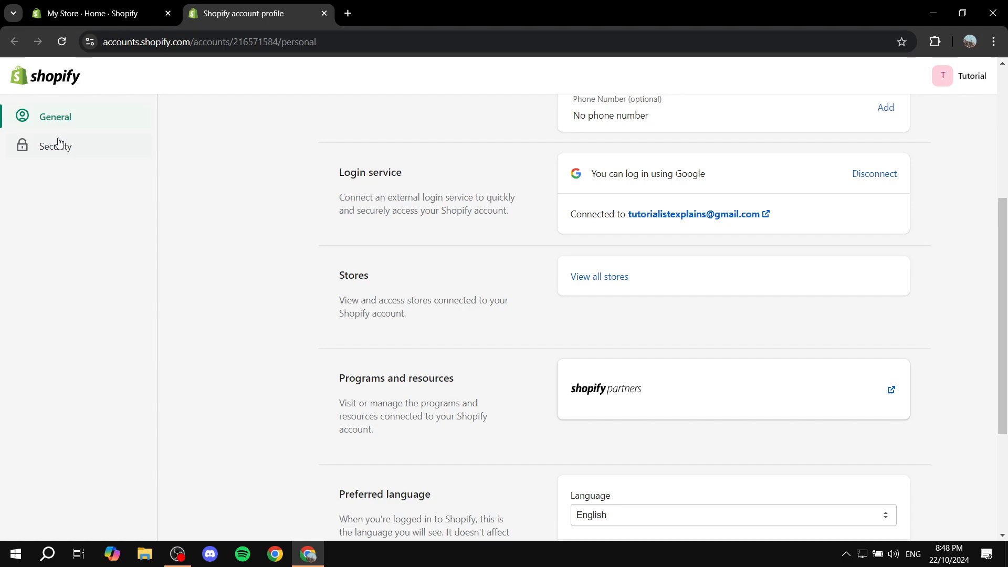
Review the account Security settings, then close the account profile tab
left_click(59, 144)
scroll(562, 210, "down", 3)
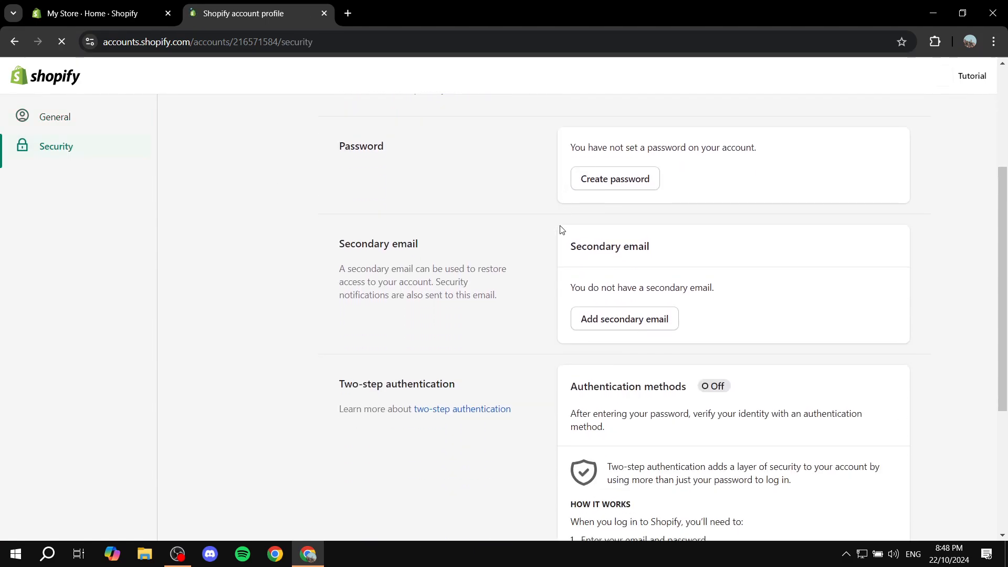
triple_click(376, 387)
left_click(566, 390)
scroll(640, 379, "down", 5)
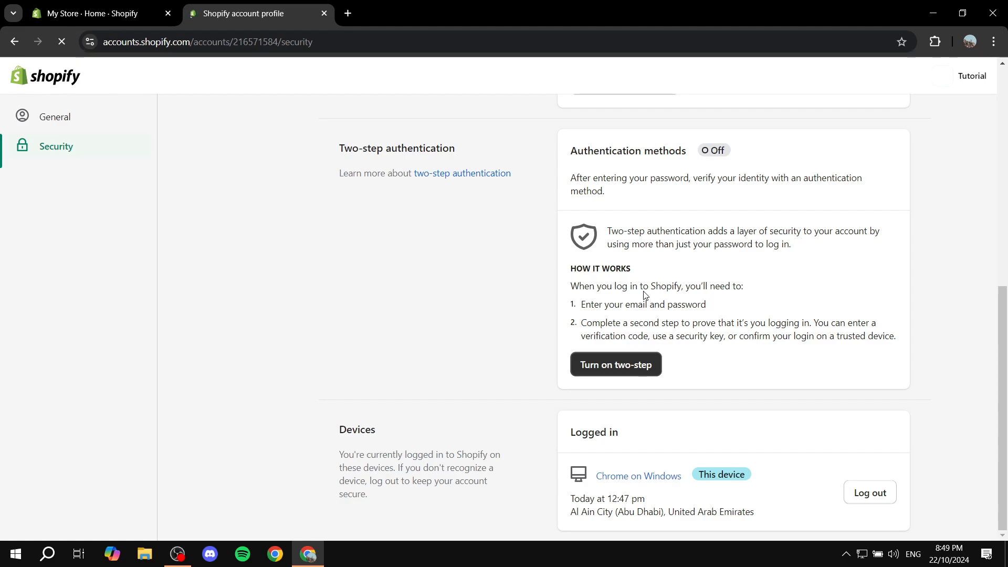
scroll(645, 295, "up", 8)
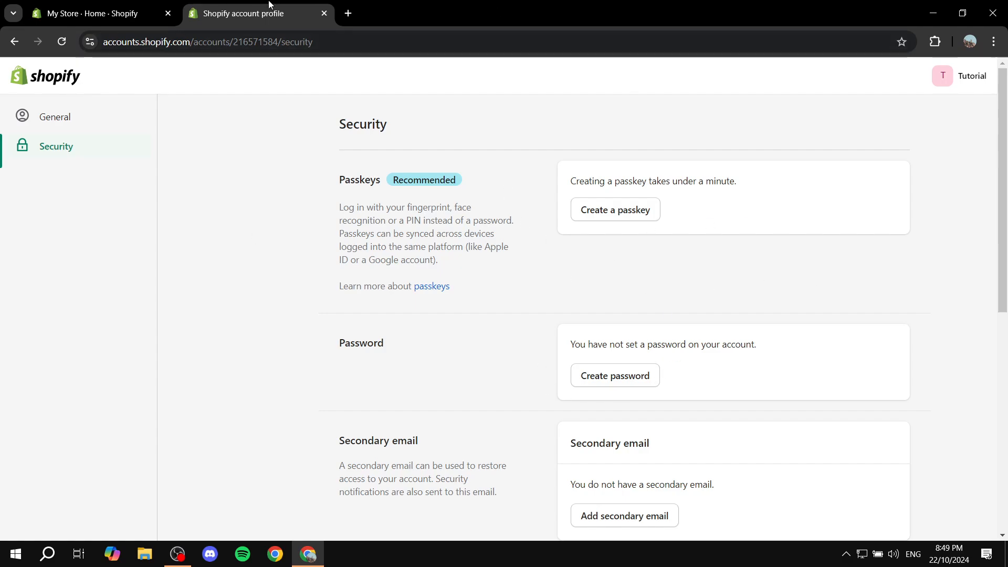
left_click(325, 14)
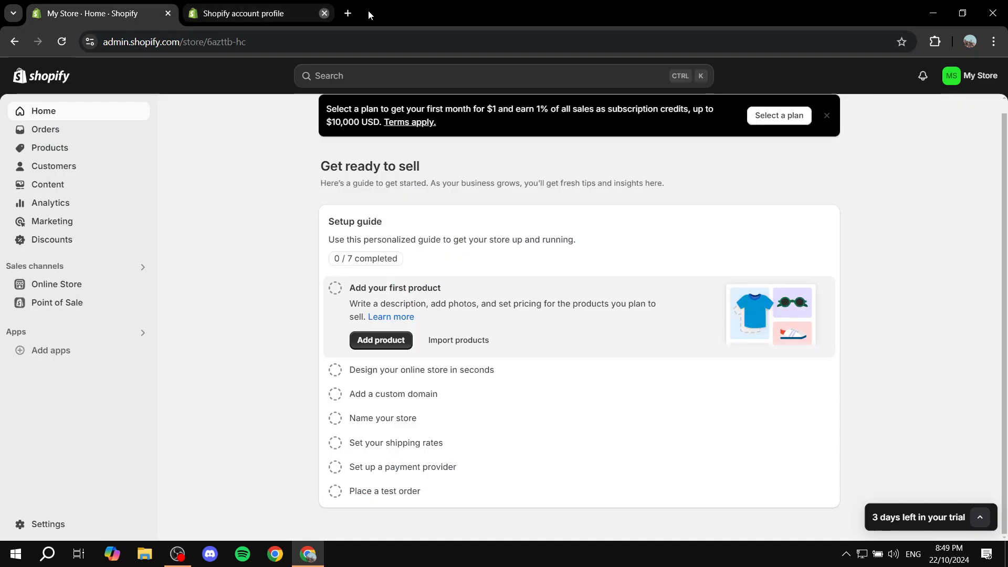
Open the store details editor in Settings, then close it and Settings without changes
left_click(39, 531)
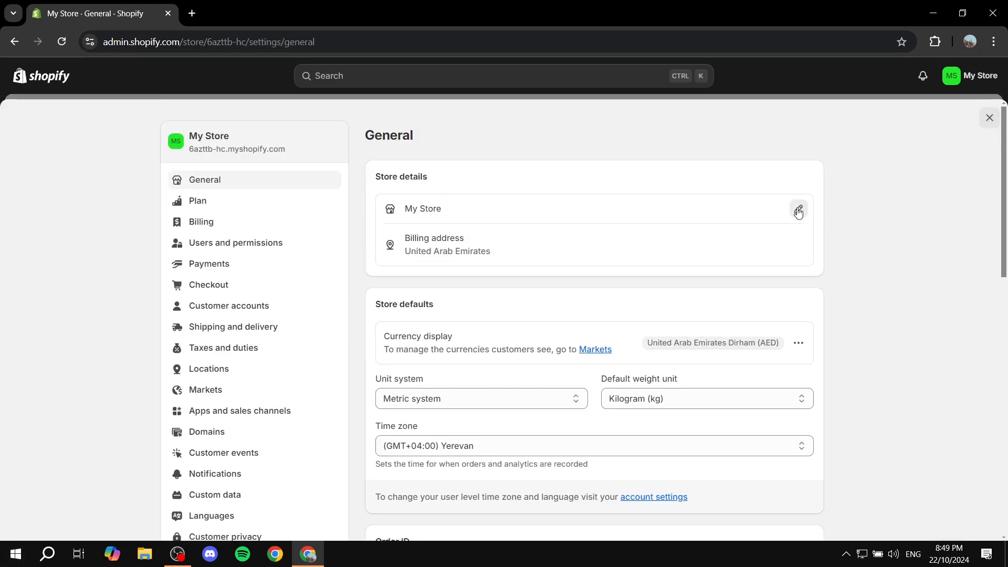
left_click(798, 209)
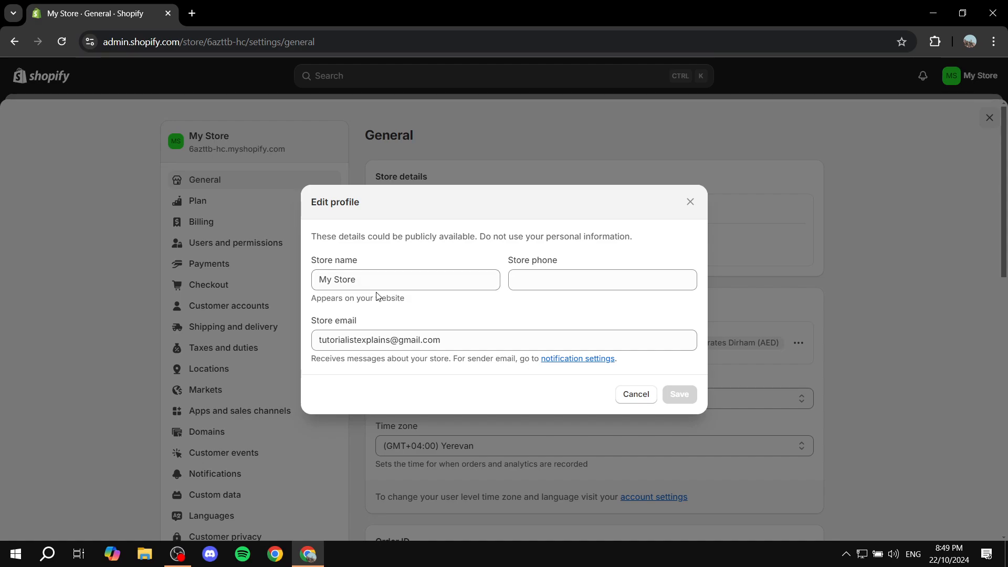
left_click(690, 204)
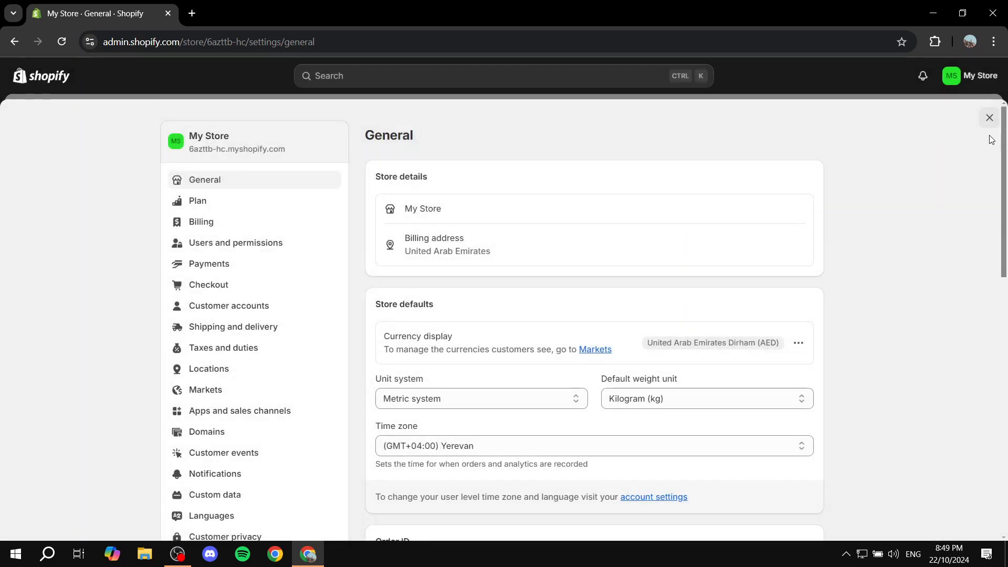
left_click(989, 118)
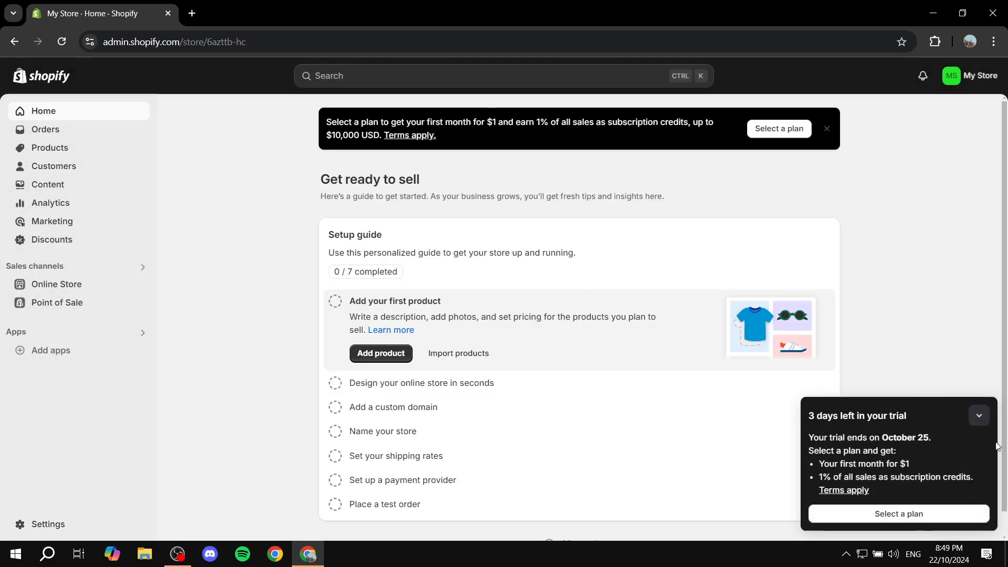
Collapse the trial panel and open the Payments settings of the store
left_click(979, 416)
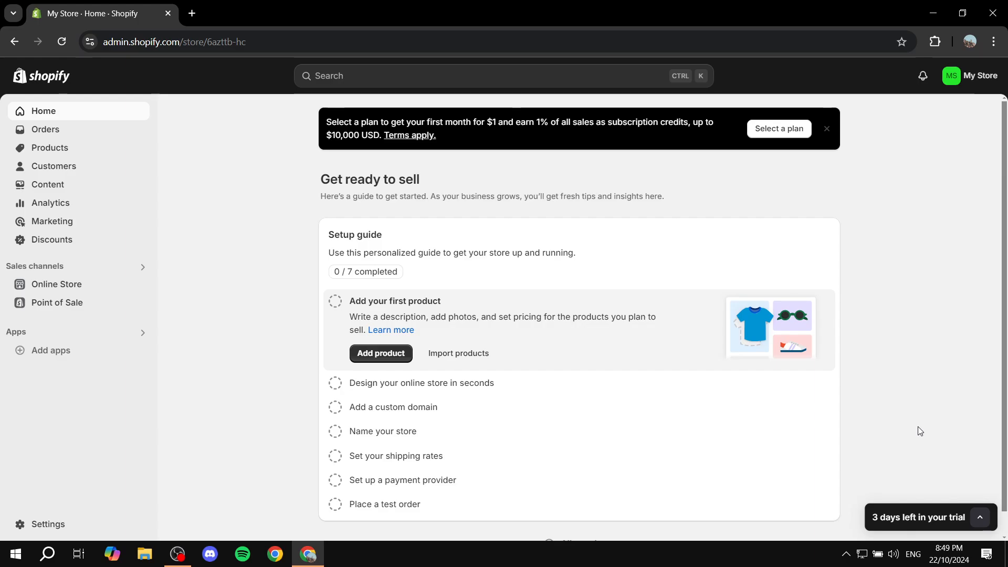
left_click(55, 523)
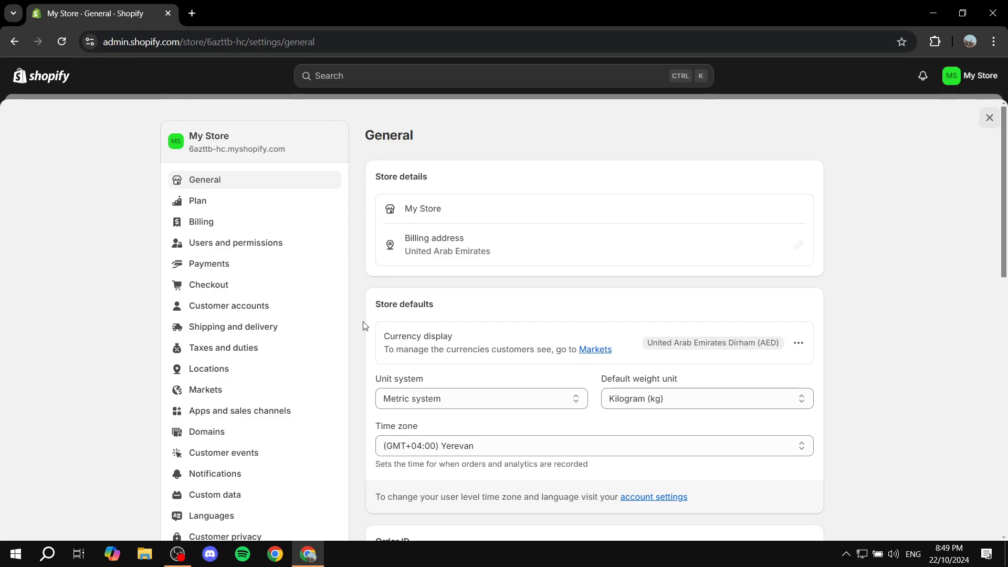
left_click(206, 267)
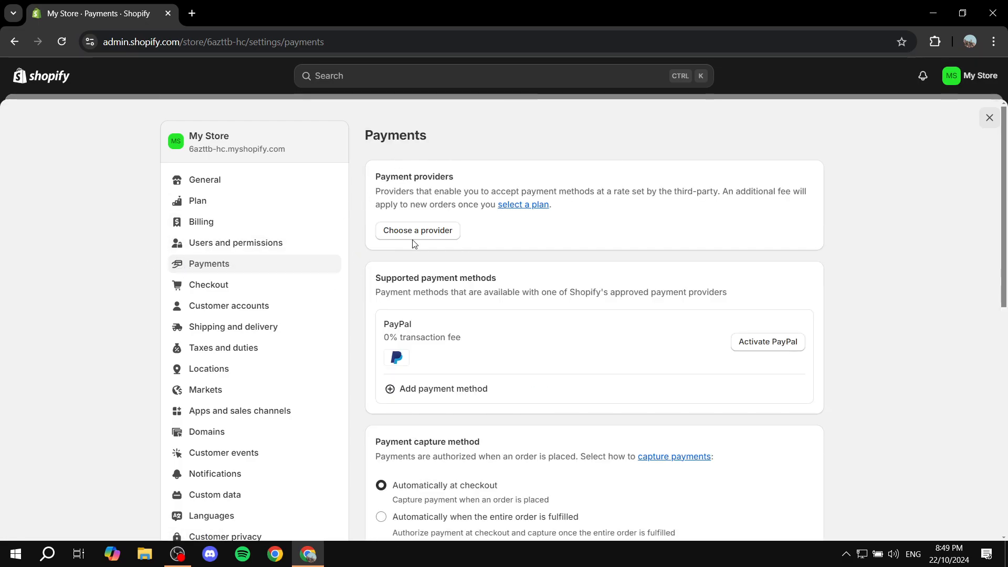
Choose a third-party payment provider and select Stripe
left_click_drag(369, 175, 495, 166)
left_click(496, 168)
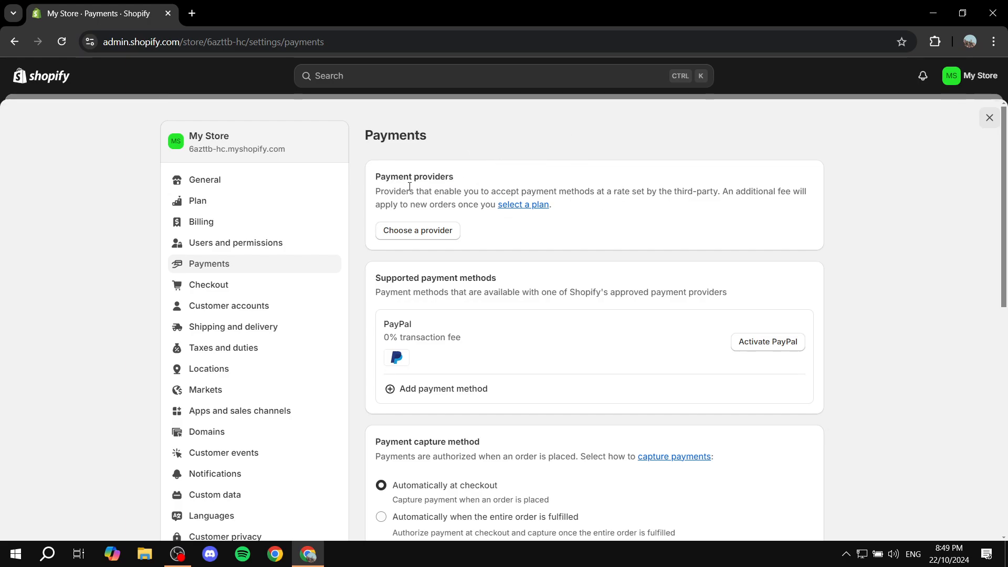
left_click(426, 231)
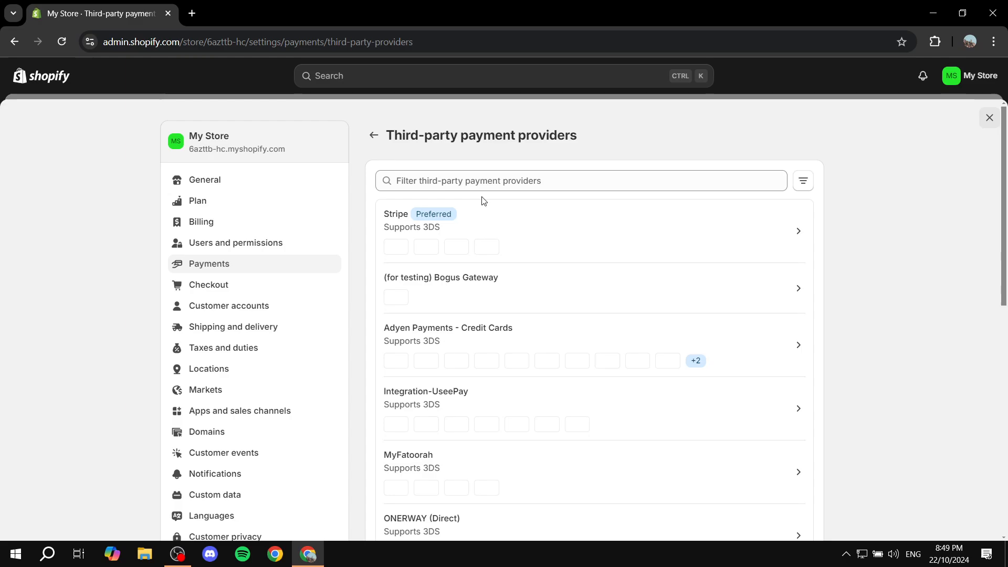
scroll(635, 279, "down", 3)
scroll(631, 292, "up", 3)
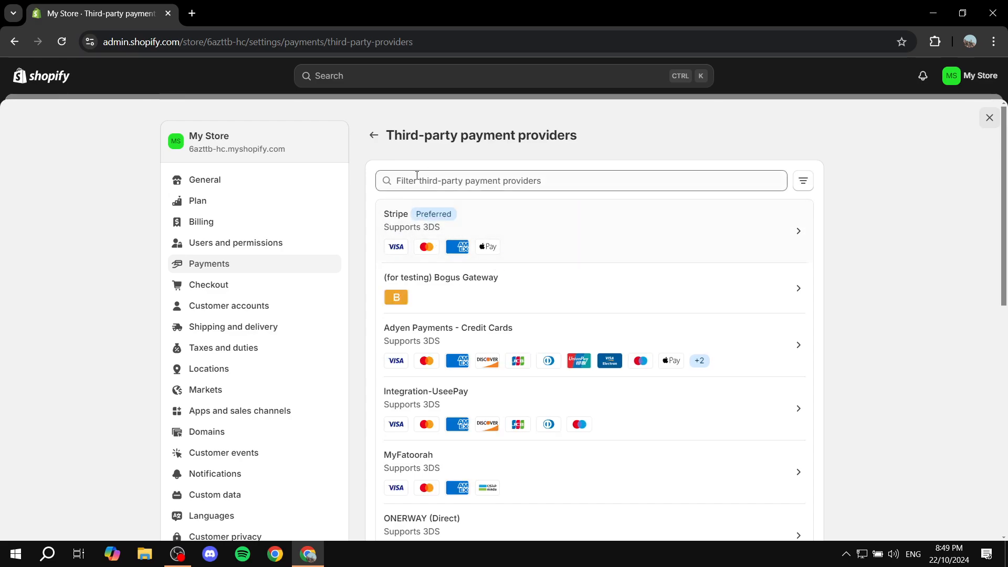
left_click(563, 231)
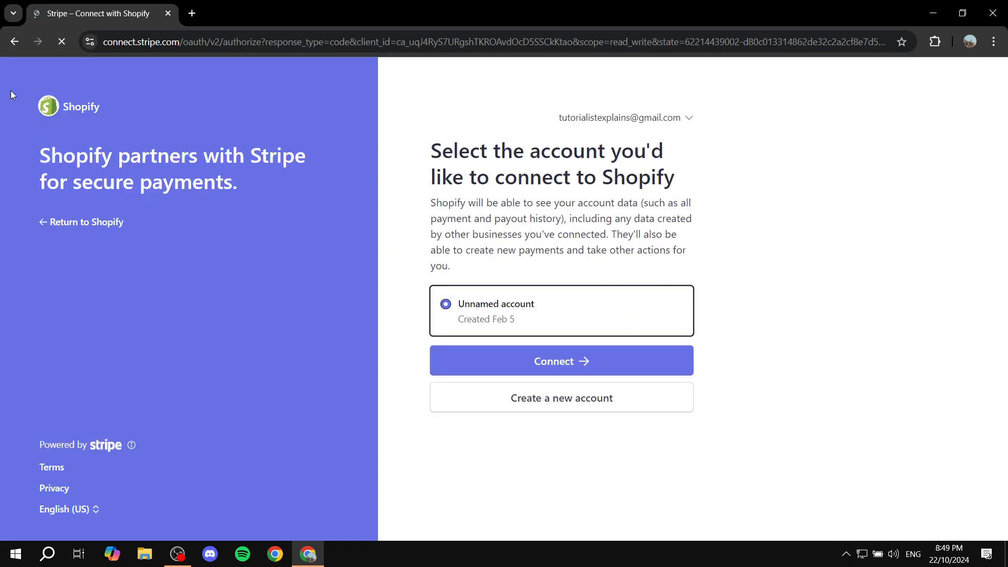
Leave the Stripe account connection page and return to the store's Payments settings without connecting
left_click(14, 44)
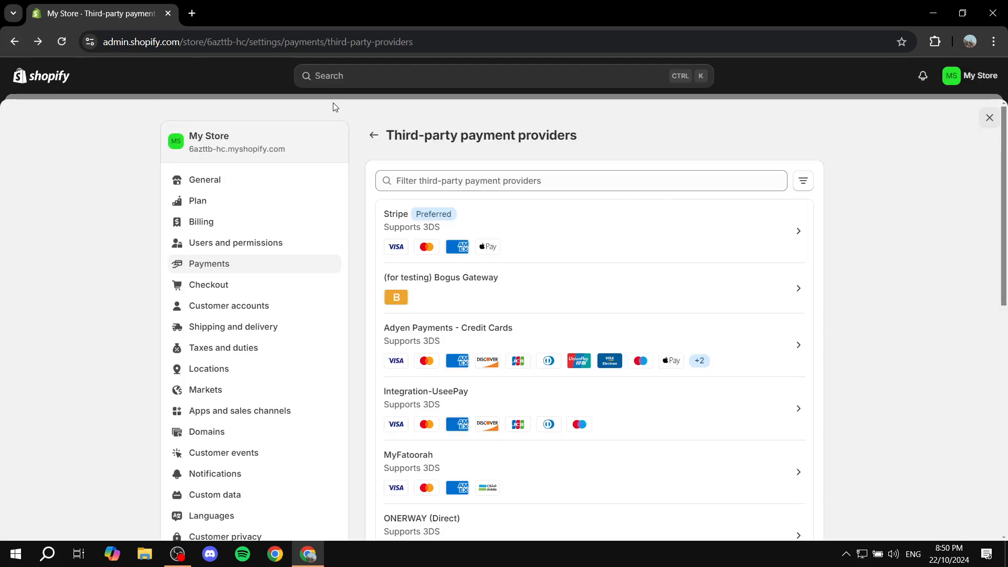
left_click(374, 135)
Review the supported payment methods and payment capture options on the Payments page, then close Settings
scroll(651, 272, "down", 5)
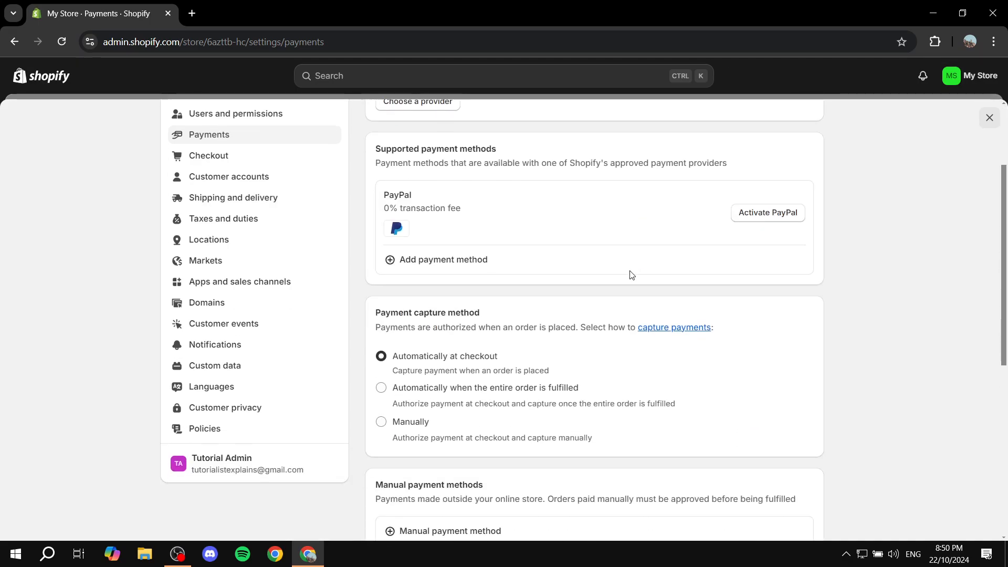
left_click_drag(368, 147, 561, 148)
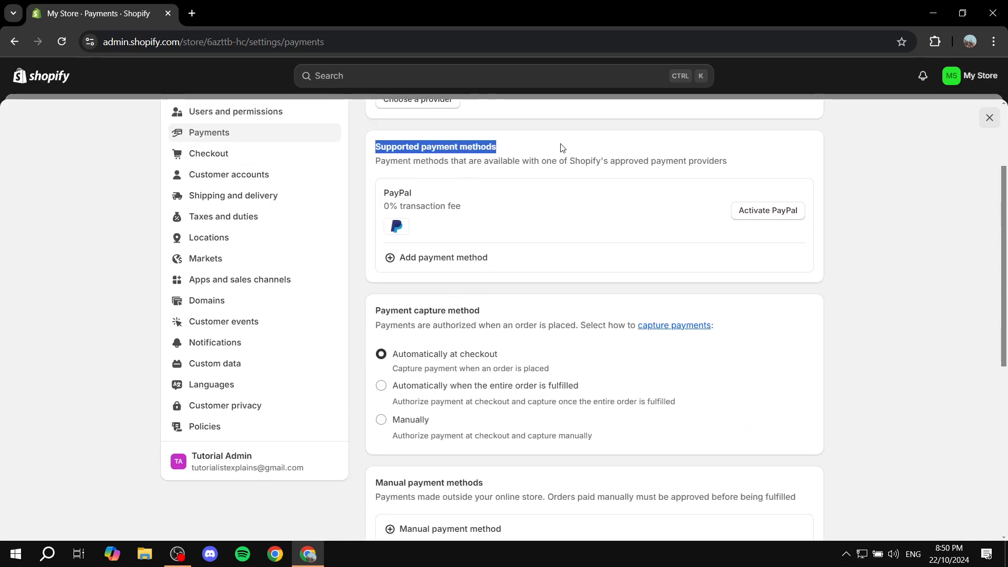
left_click(663, 179)
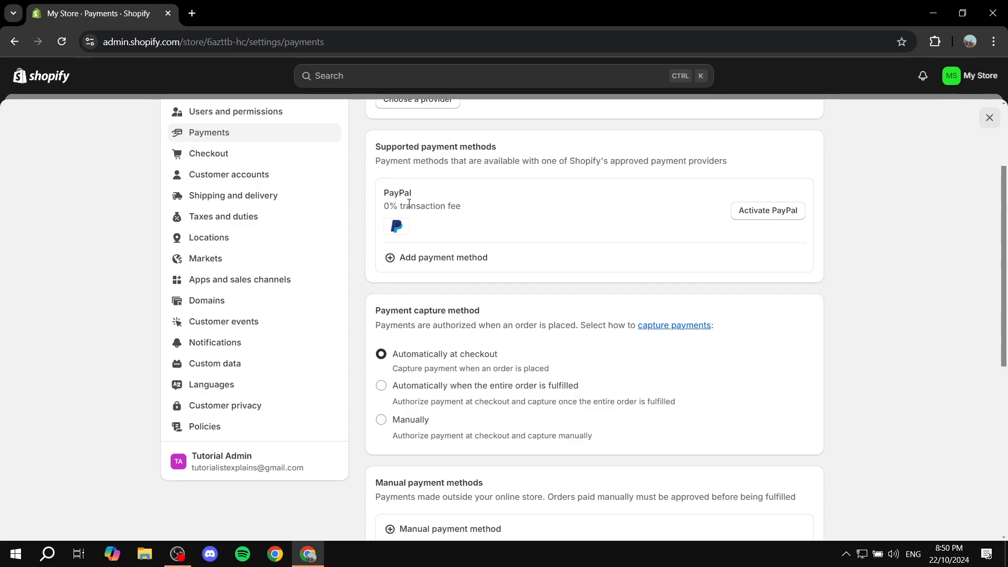
scroll(409, 203, "up", 3)
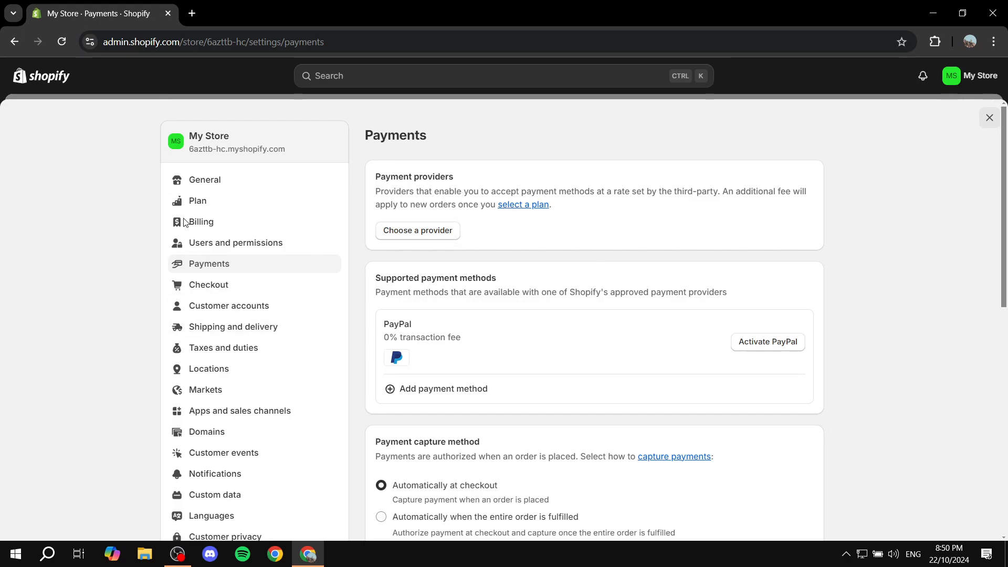
scroll(504, 207, "down", 5)
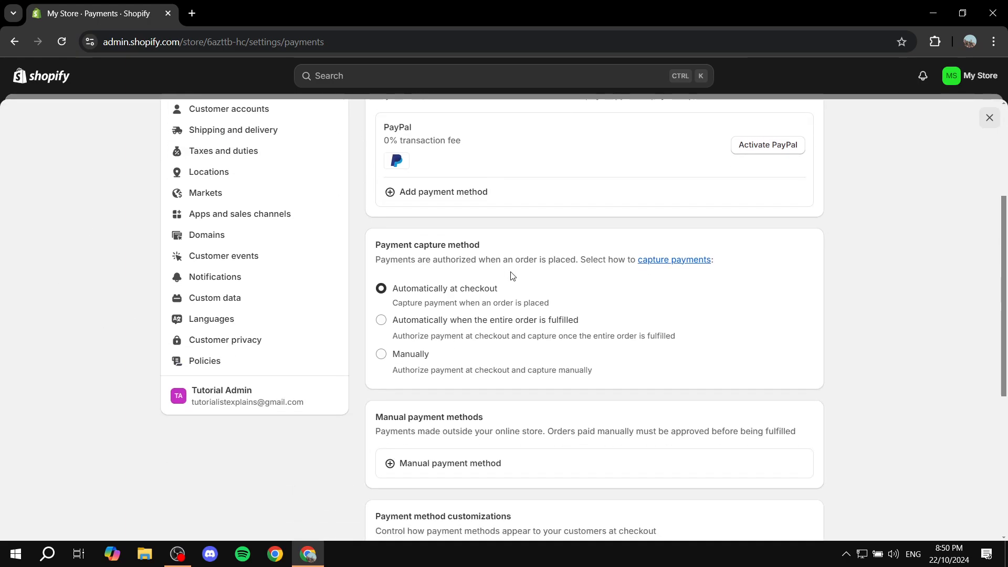
scroll(511, 277, "up", 5)
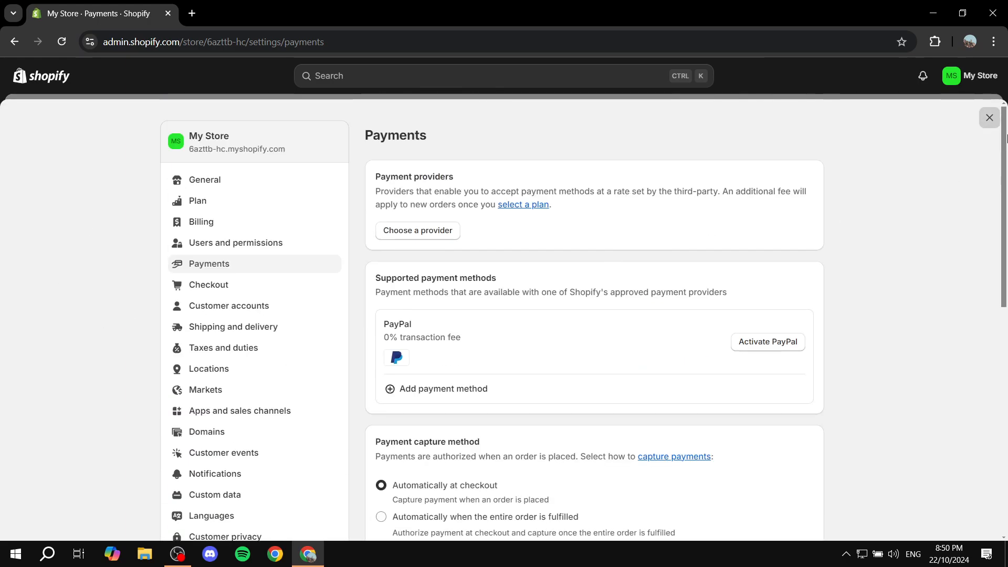
left_click(989, 117)
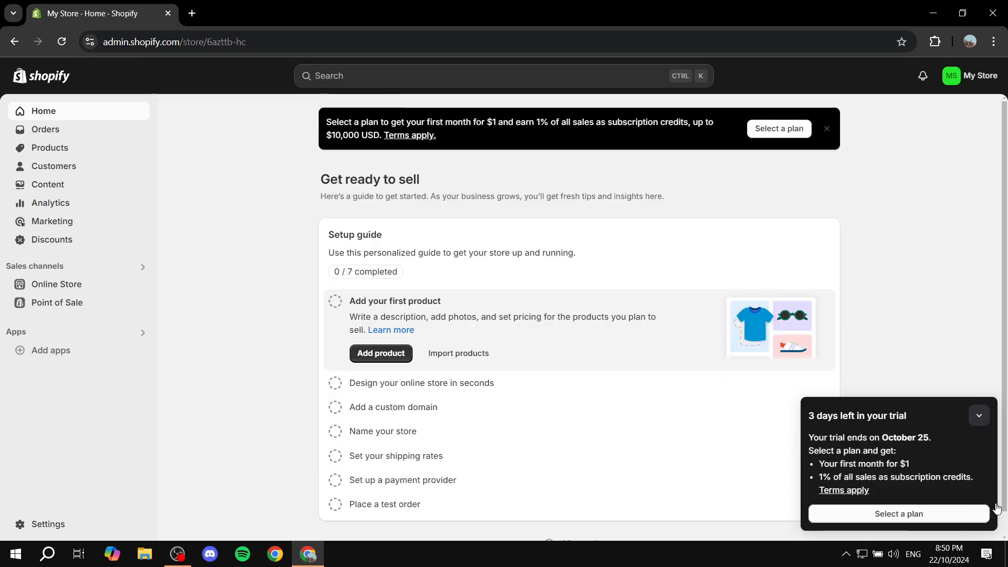
Collapse the trial panel and open the current Dawn theme in the Online Store theme customizer
left_click(981, 420)
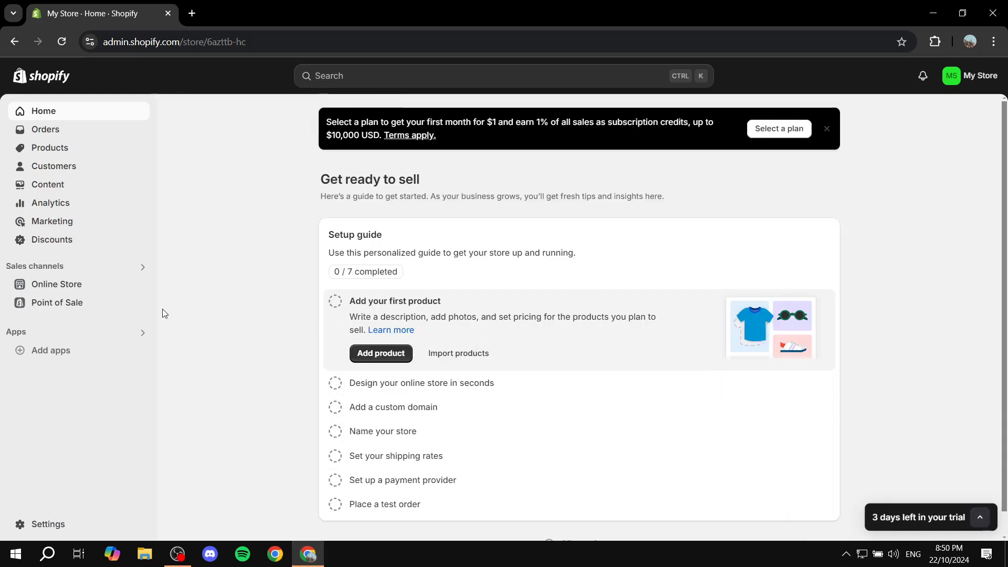
left_click(65, 291)
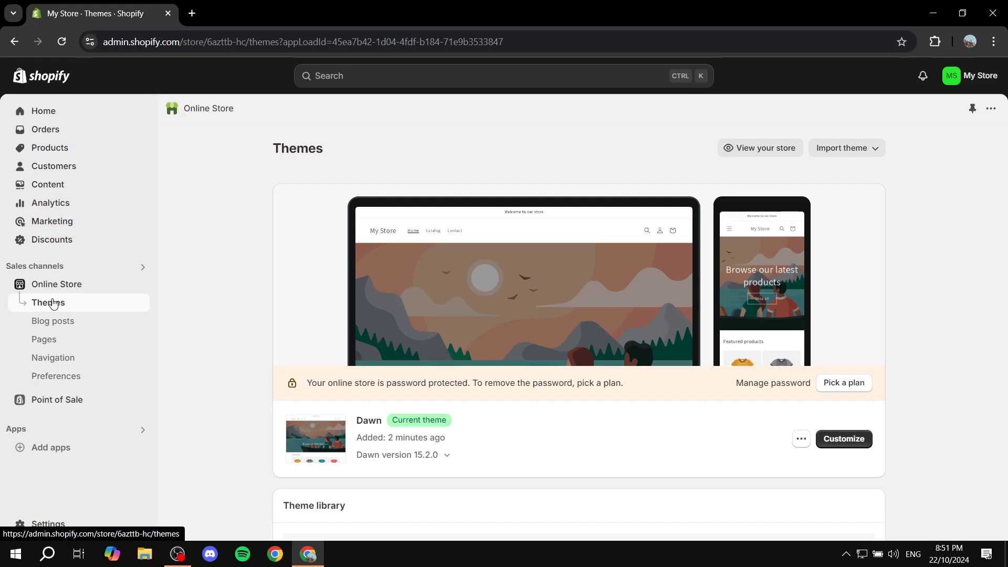
left_click_drag(359, 420, 391, 429)
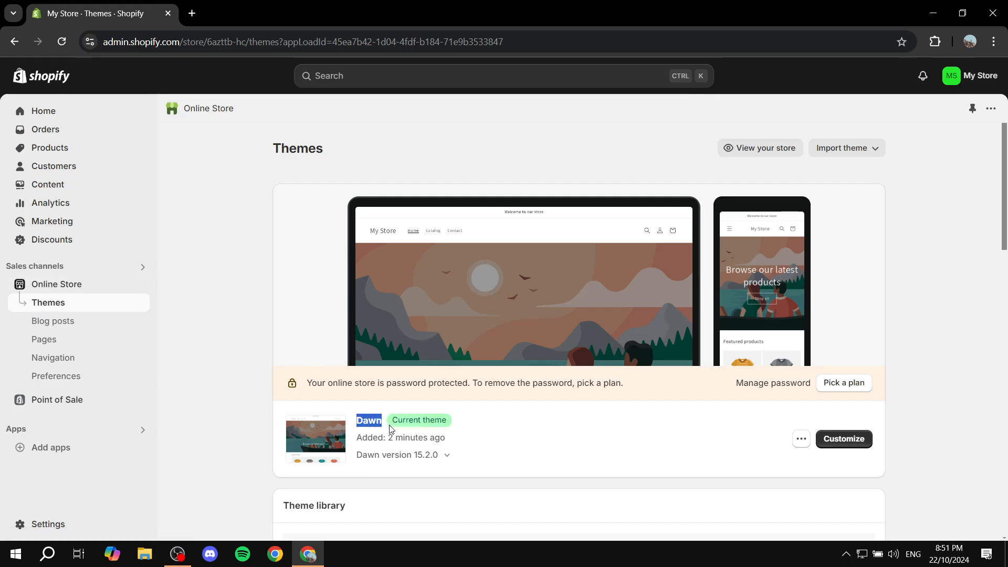
left_click(388, 423)
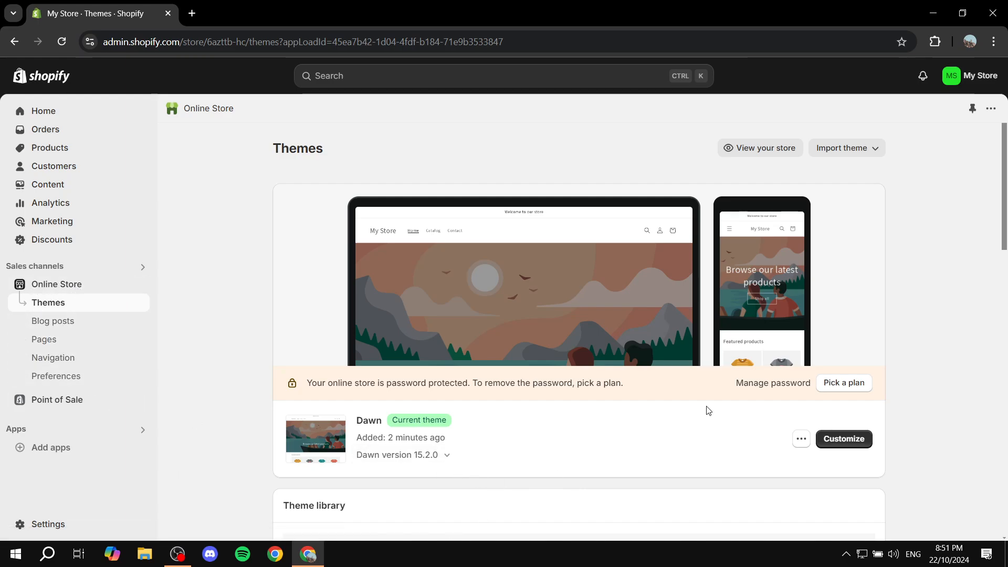
left_click(854, 438)
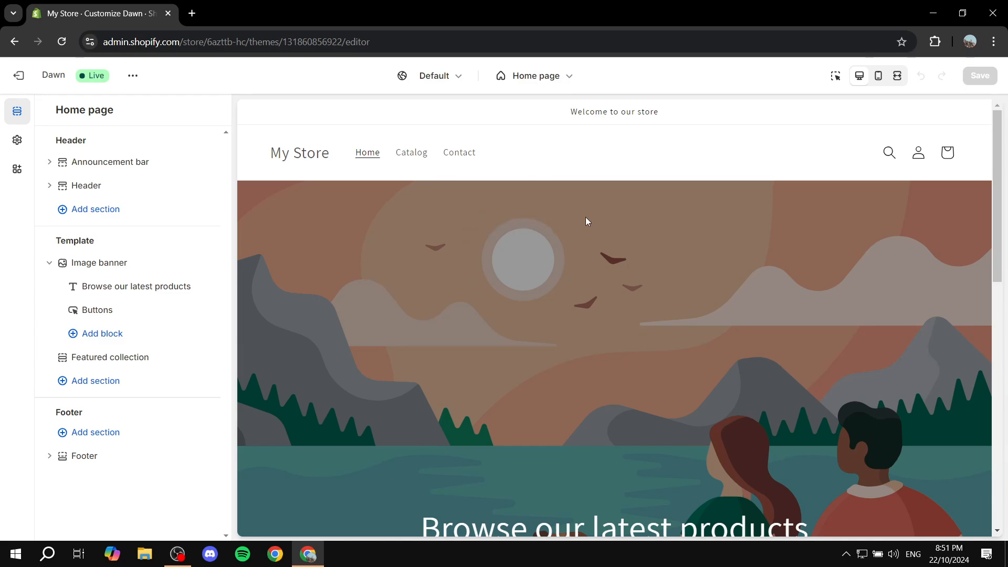
Open the announcement bar's welcome block and change its text to "Change the Text"
left_click_drag(557, 116, 685, 112)
left_click(558, 114)
left_click_drag(514, 153, 270, 166)
left_click(267, 169)
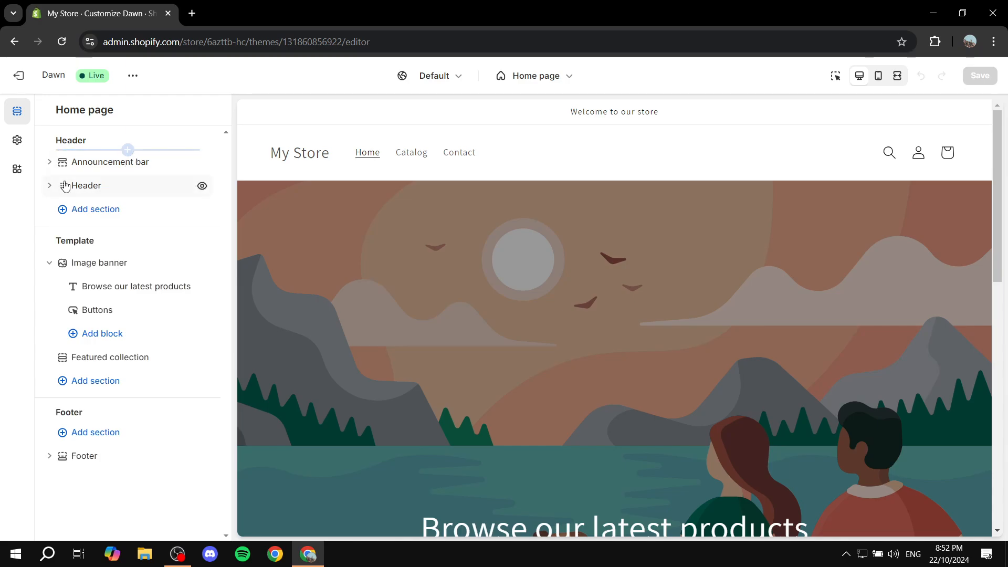
left_click(49, 161)
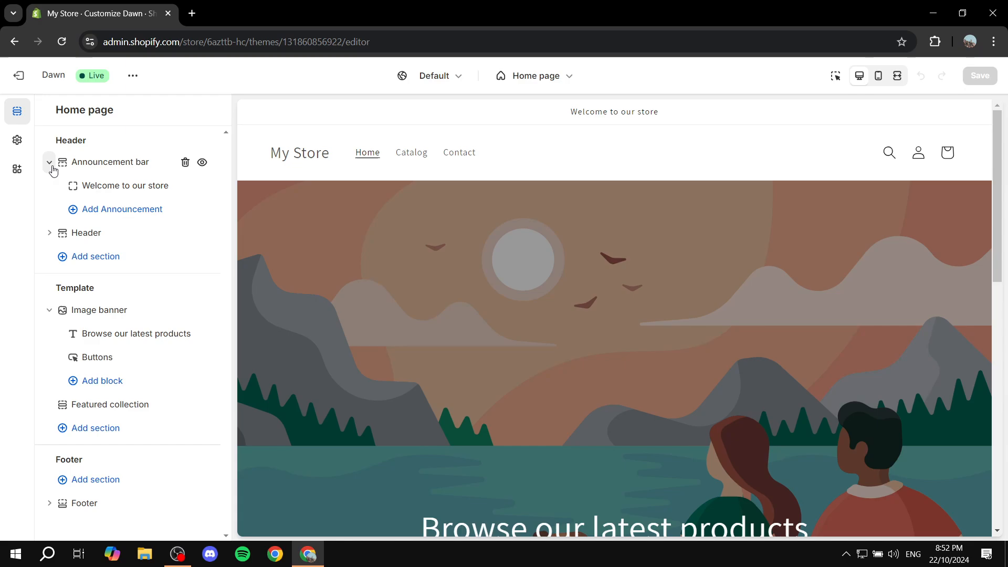
left_click_drag(566, 112, 684, 111)
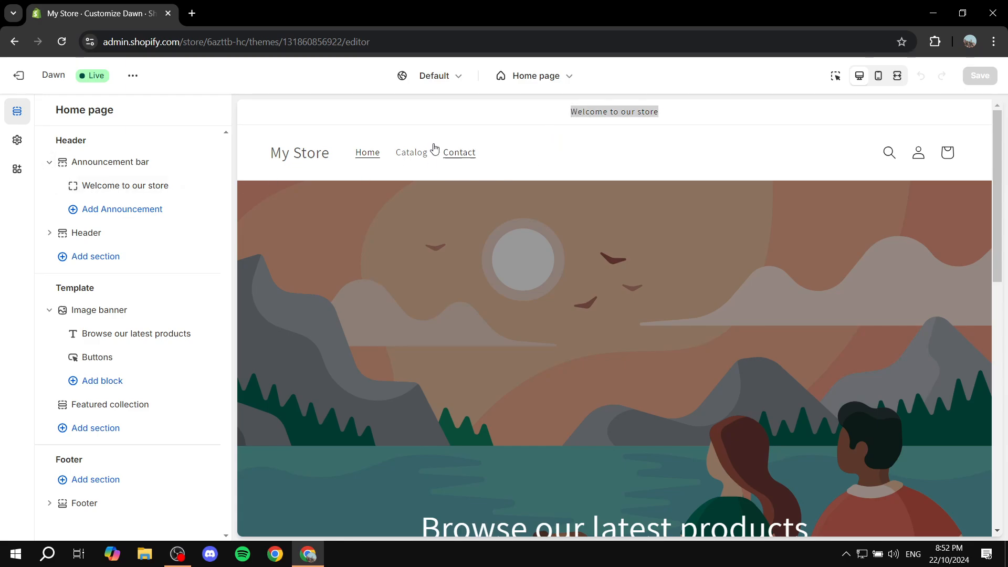
left_click(141, 191)
left_click_drag(166, 164, 27, 169)
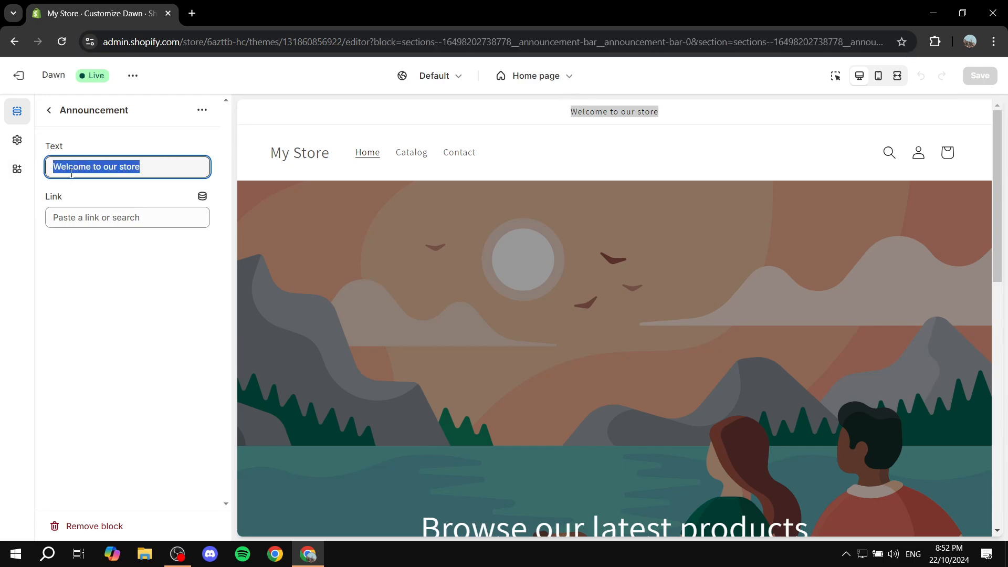
type("C")
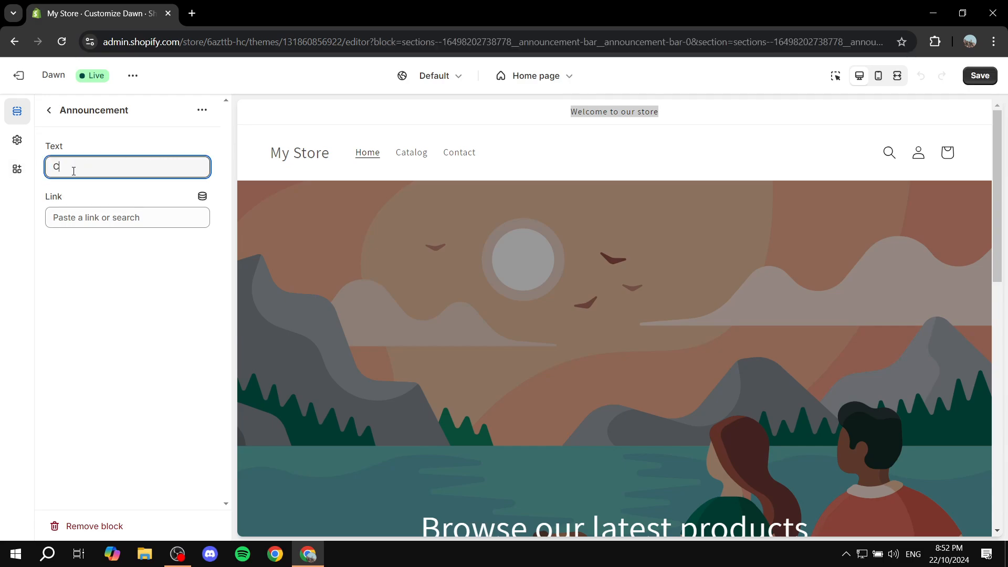
type("hange the Text")
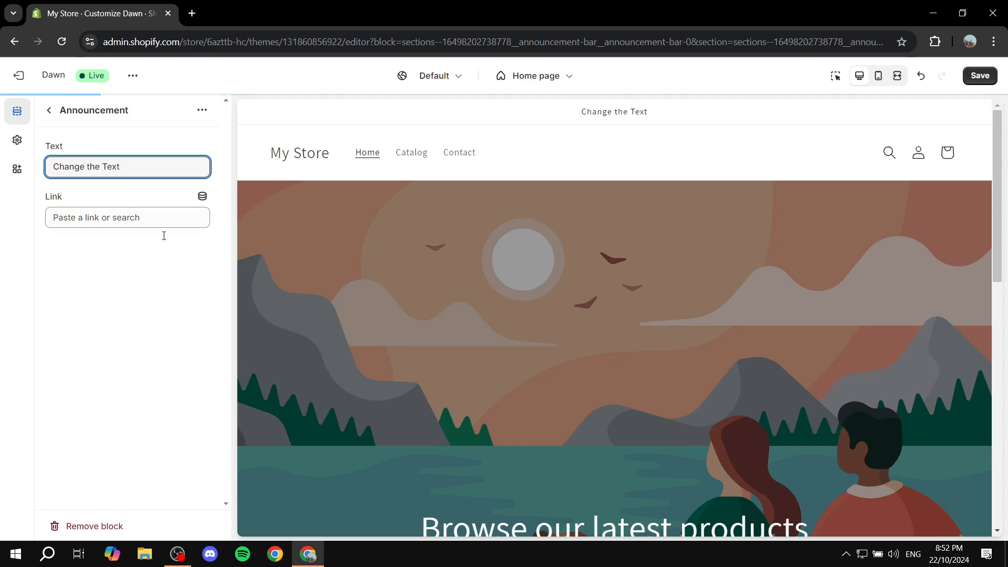
left_click(136, 317)
left_click_drag(577, 112, 673, 112)
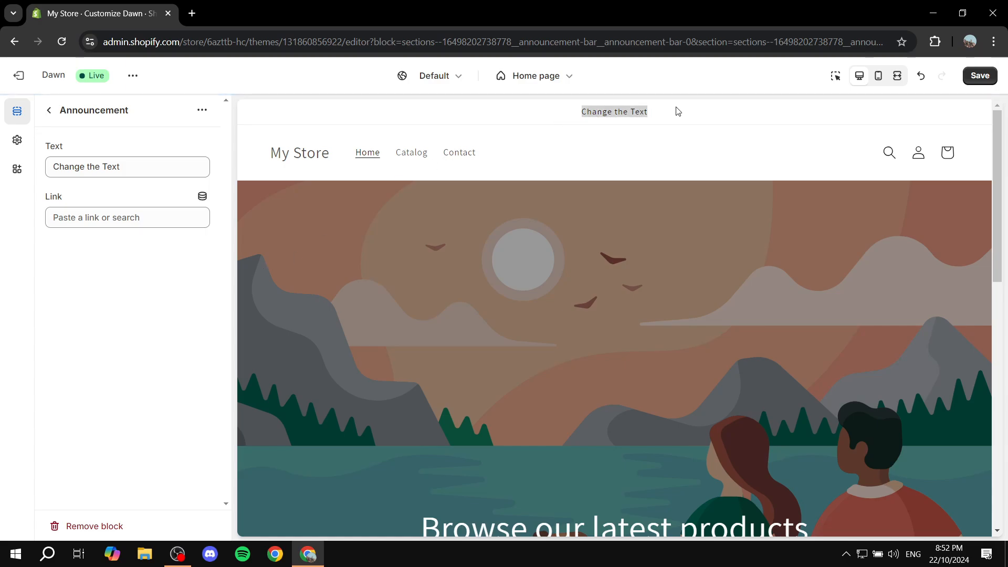
left_click(134, 217)
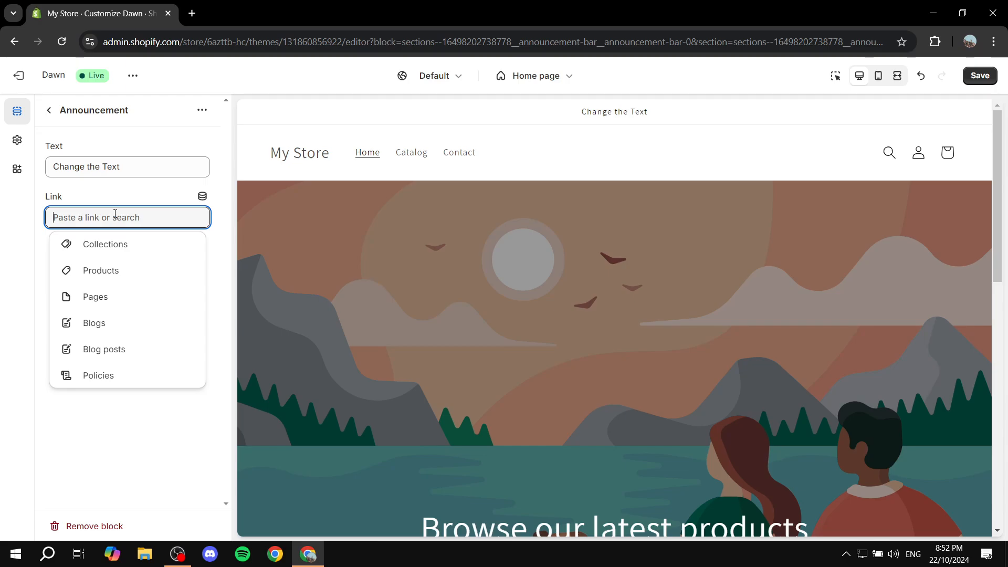
left_click(116, 197)
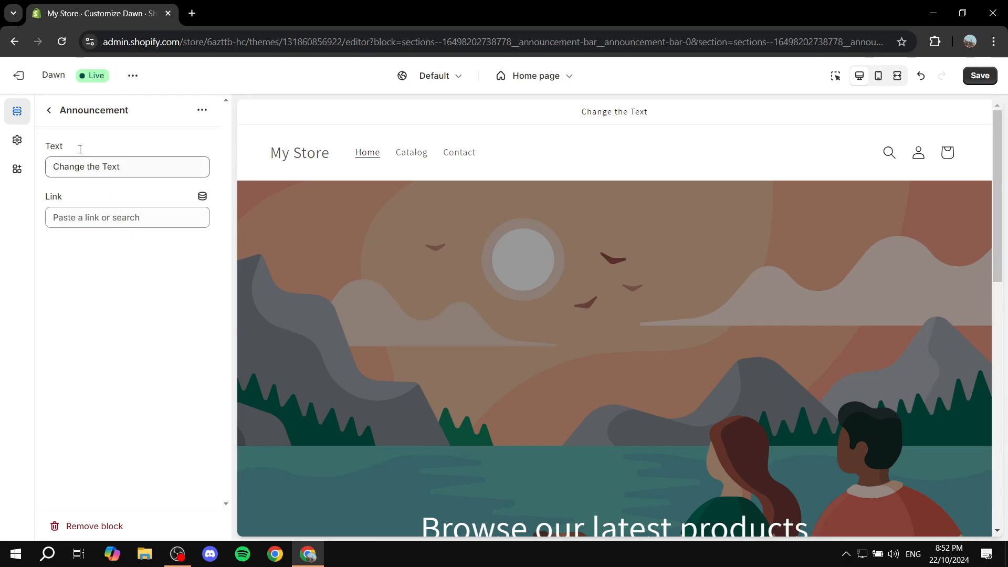
left_click(49, 110)
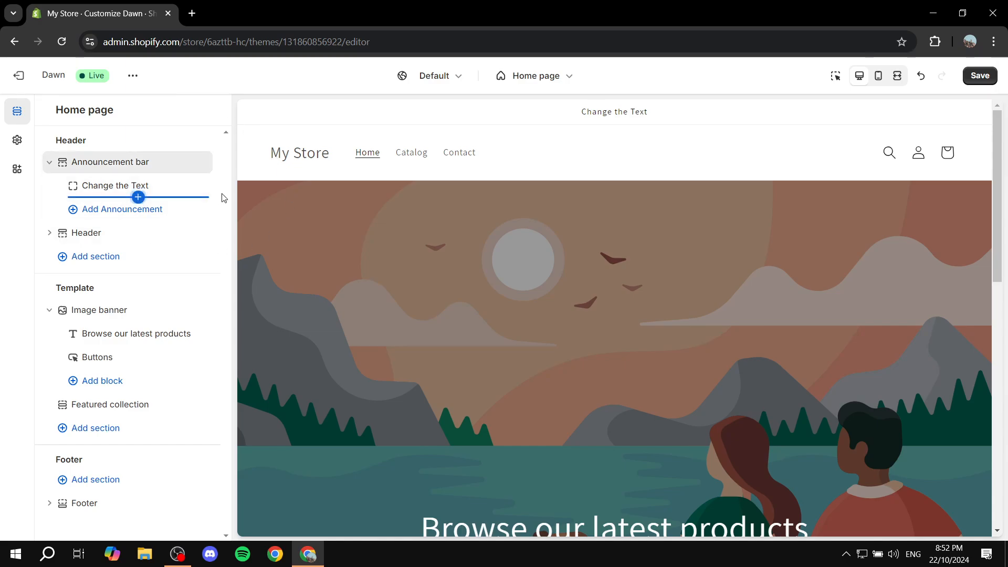
Open the Header section settings and set its color scheme to Scheme 3
left_click(49, 232)
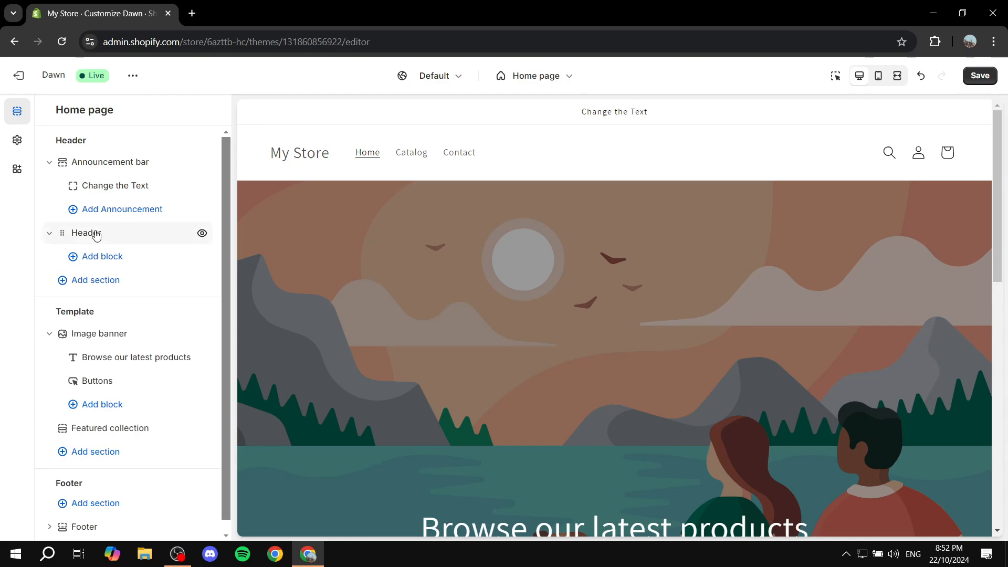
left_click(99, 233)
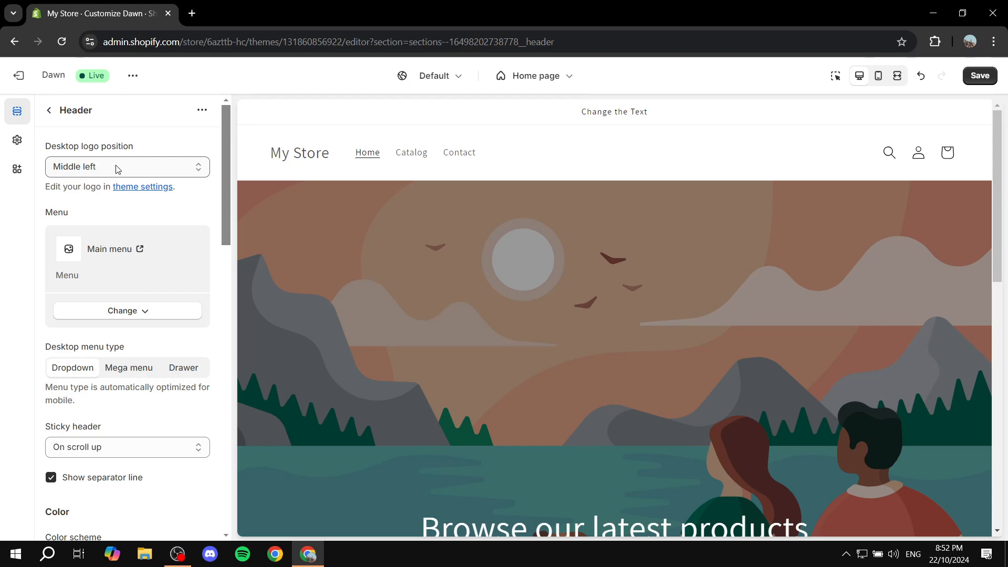
scroll(194, 284, "down", 5)
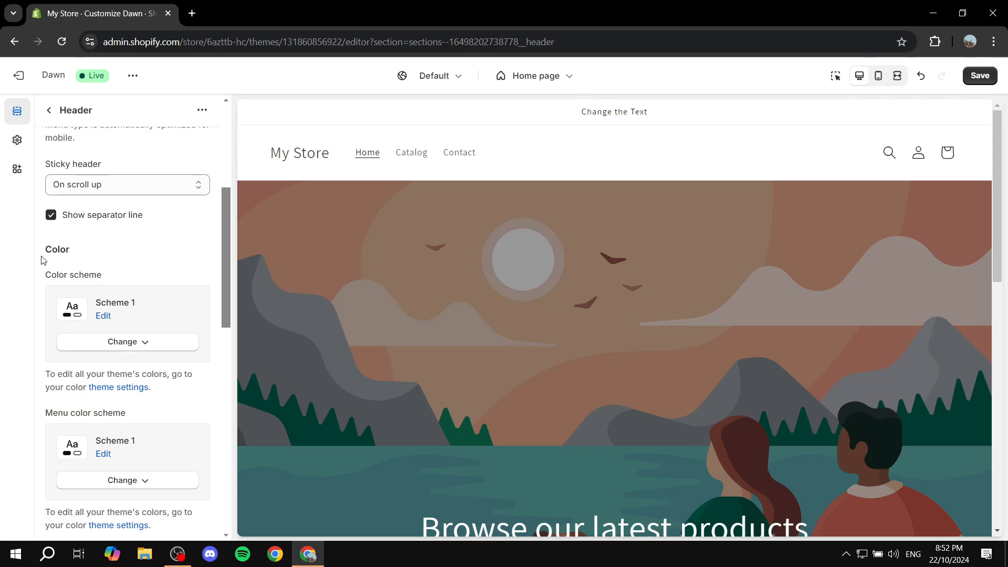
left_click_drag(42, 259, 113, 258)
left_click(113, 258)
left_click(163, 346)
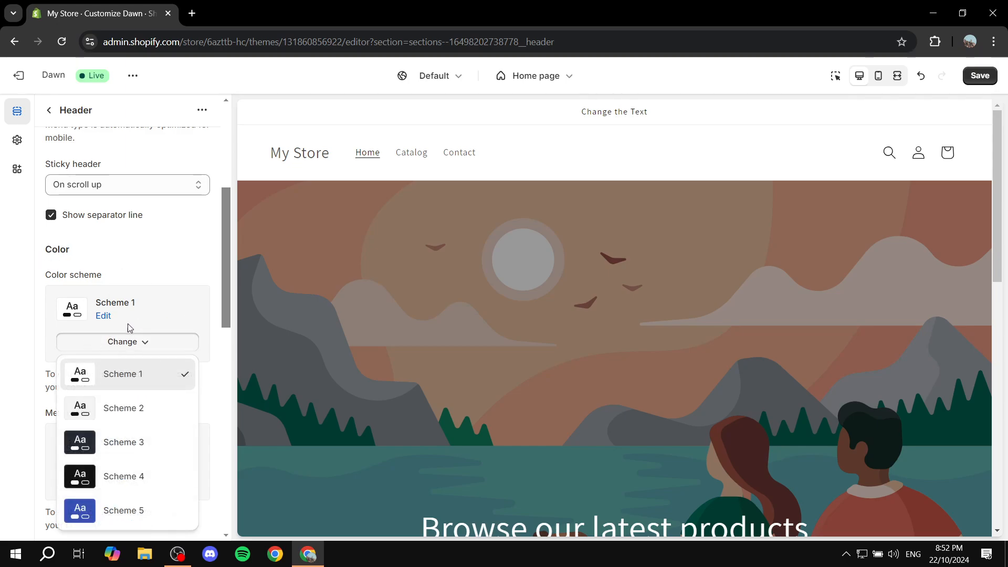
left_click(141, 443)
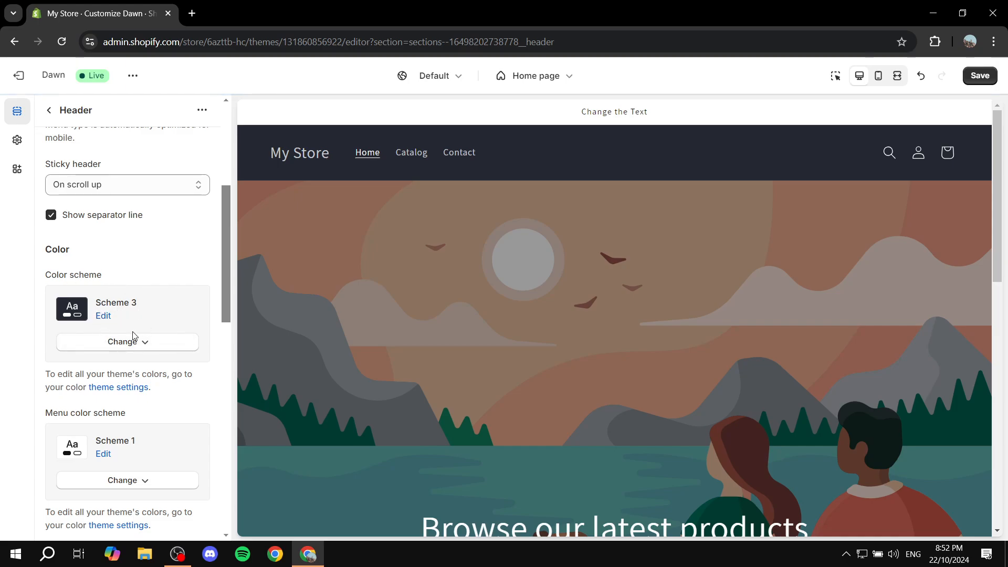
Open the Announcement bar section settings and set its color scheme to Scheme 3
scroll(147, 224, "up", 5)
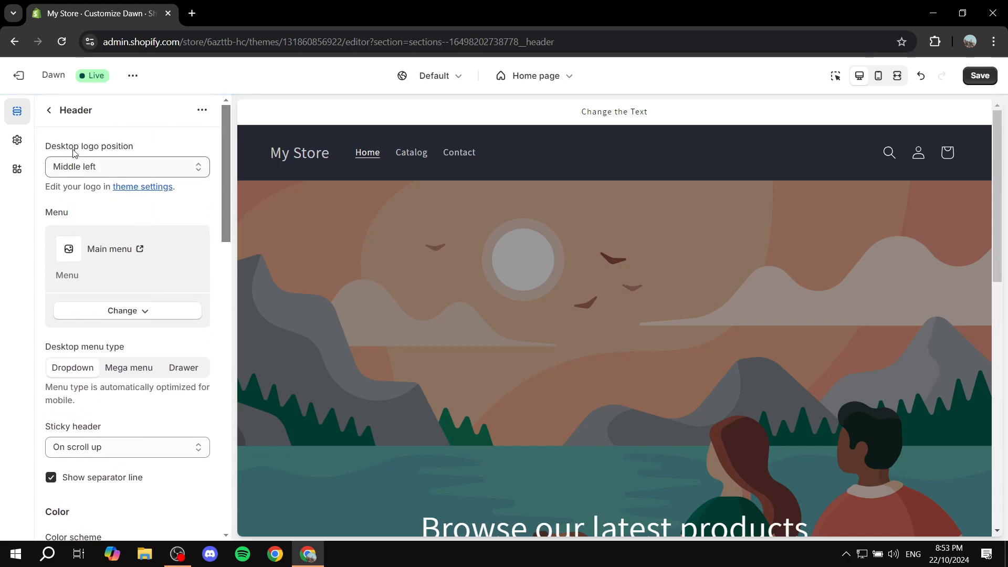
left_click(48, 110)
left_click(105, 167)
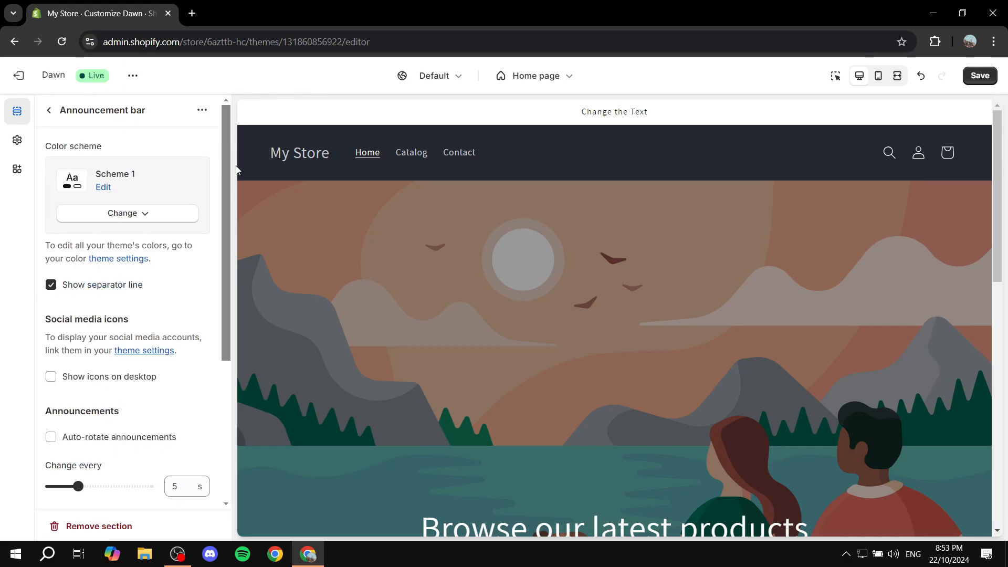
left_click(70, 217)
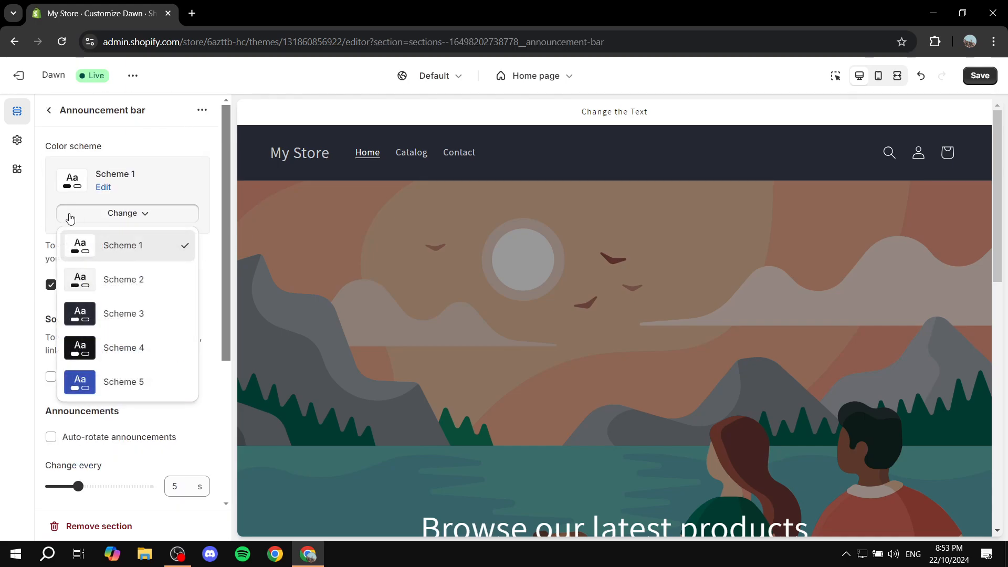
left_click(119, 321)
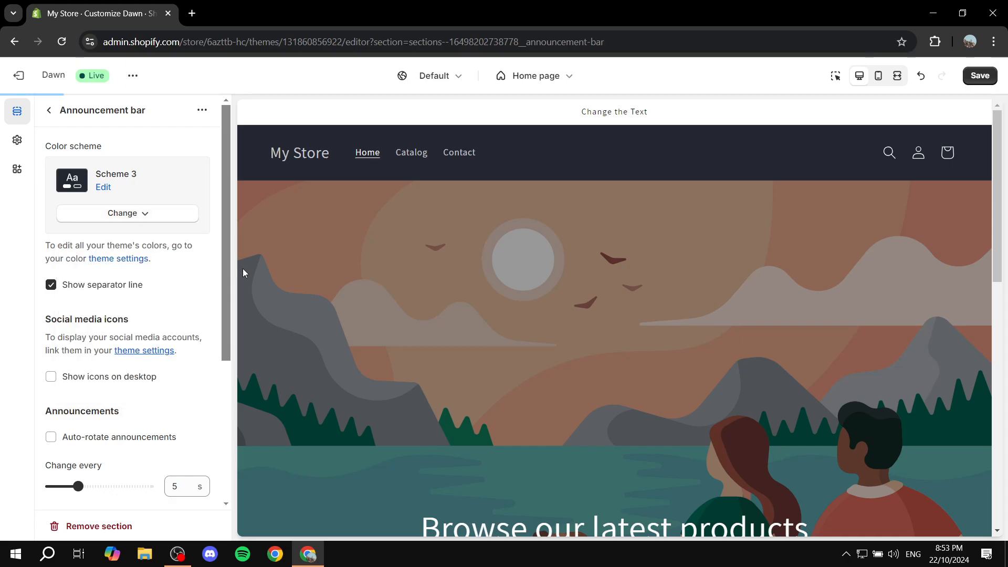
left_click(49, 109)
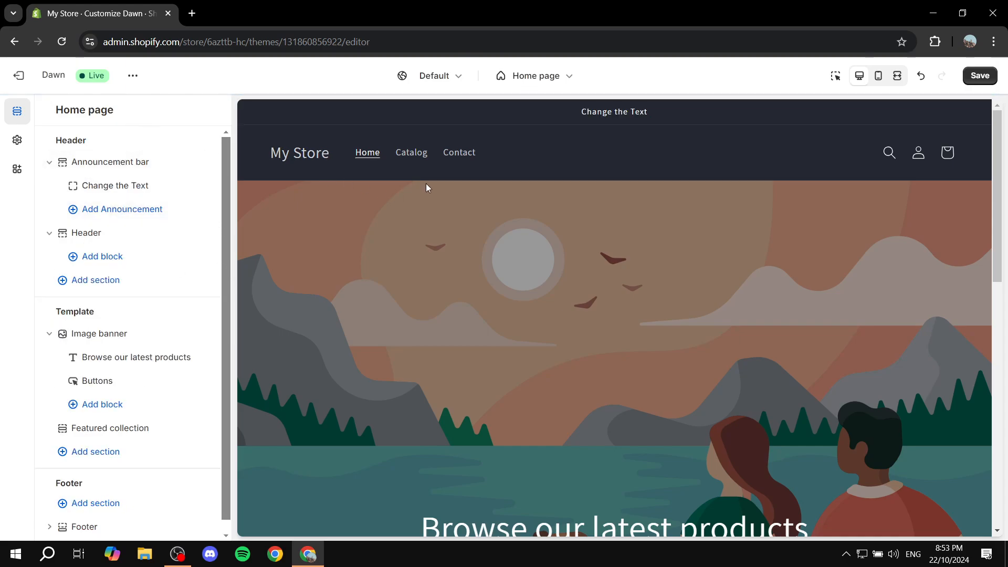
Open the theme settings and expand the Logo options
left_click(17, 141)
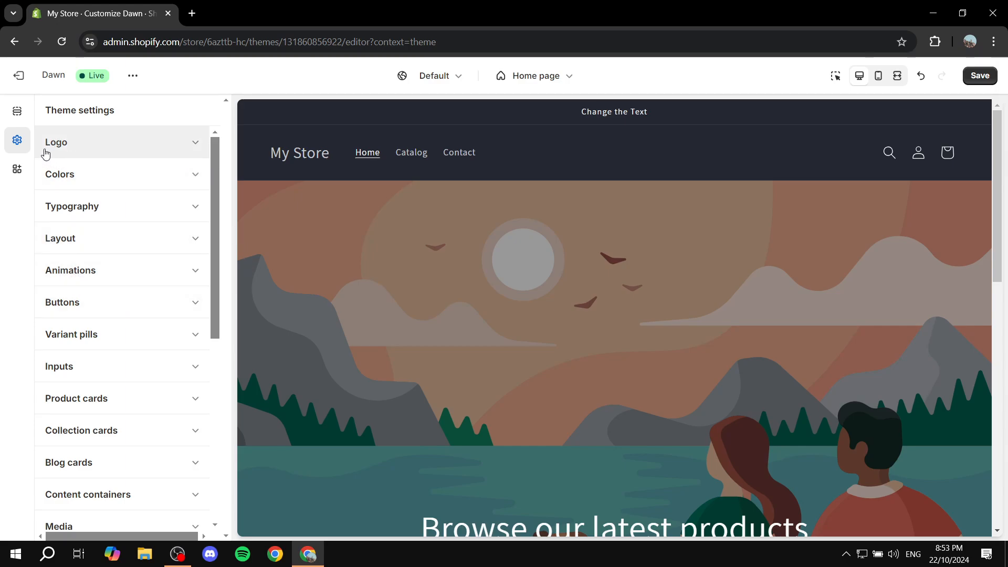
left_click(188, 145)
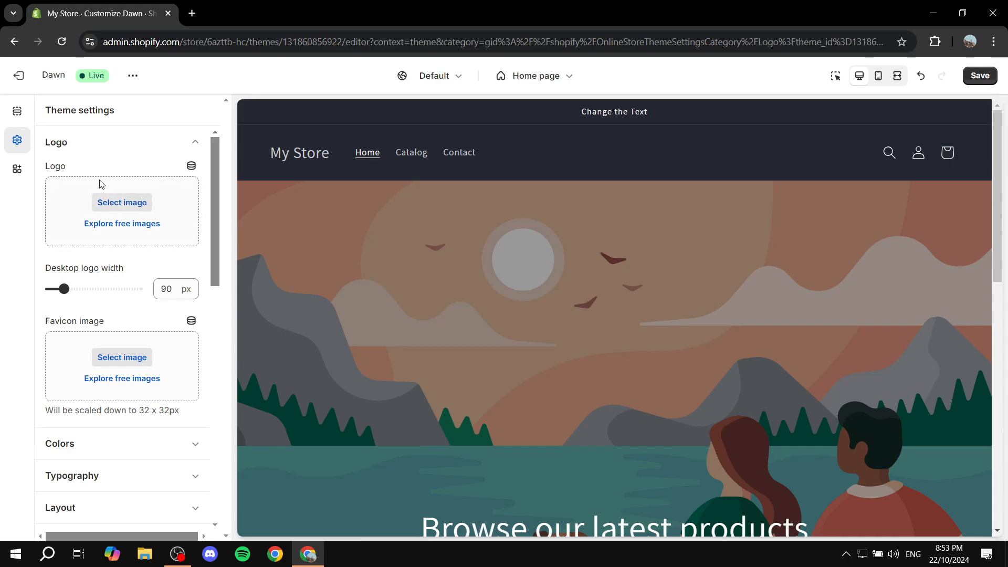
Upload Tutorial.png from the Explainer Media folder and set it as the store logo
left_click_drag(47, 167, 79, 172)
left_click_drag(46, 322, 117, 331)
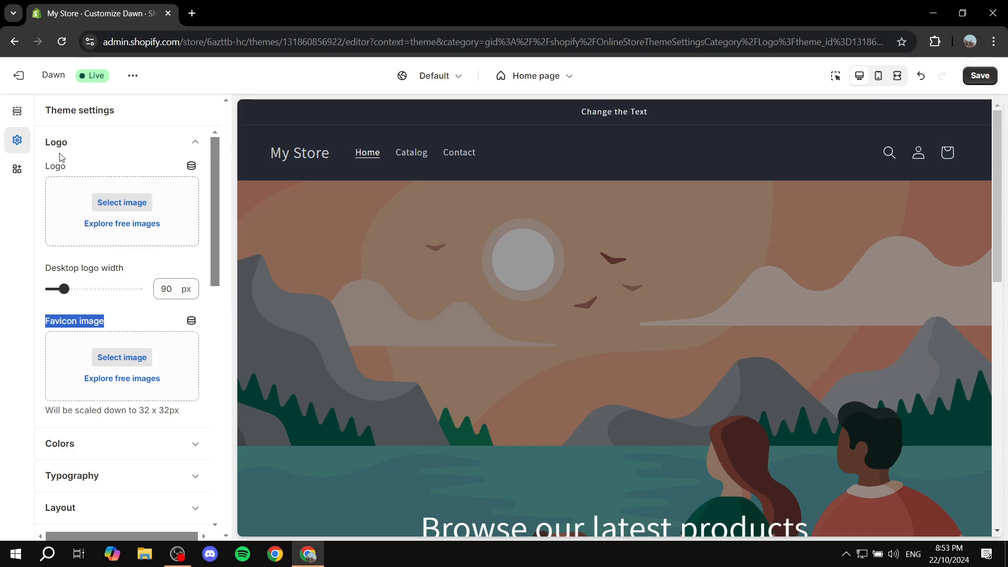
left_click(126, 205)
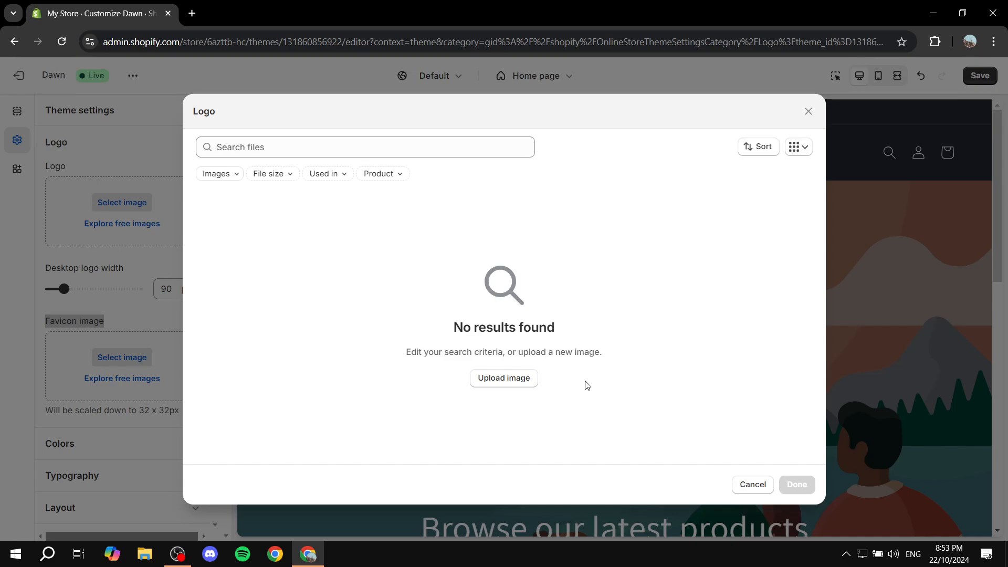
left_click(514, 384)
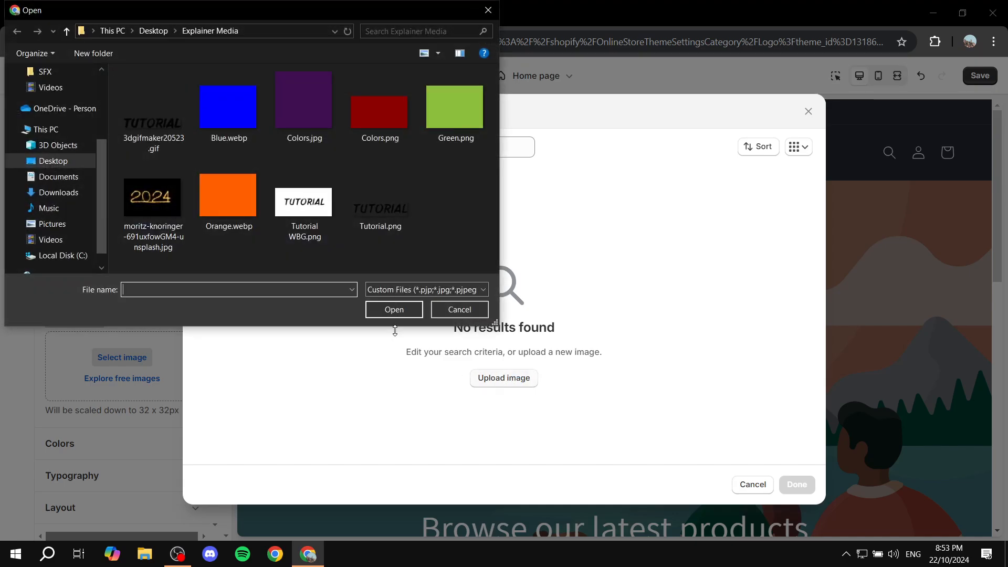
double_click(386, 203)
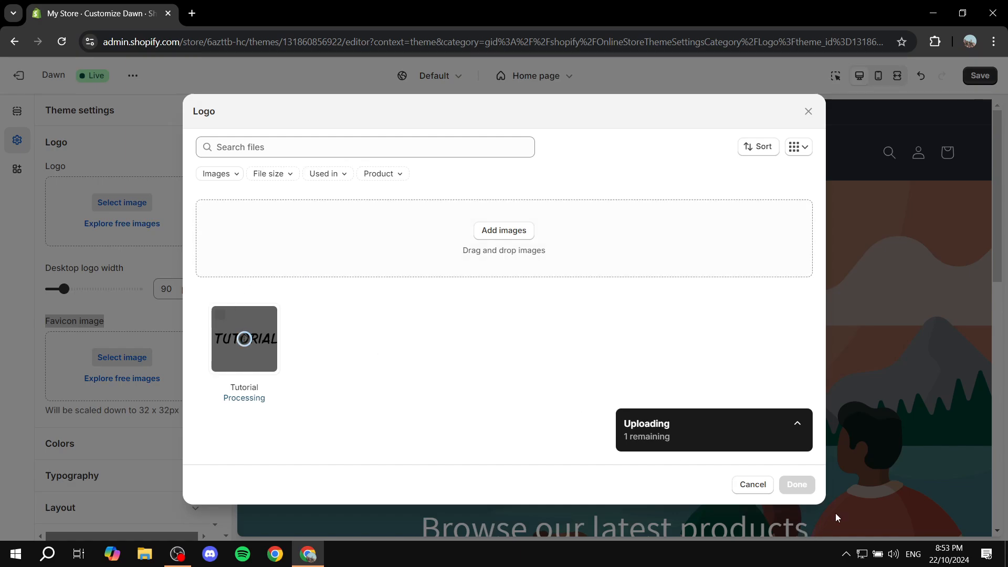
left_click(798, 485)
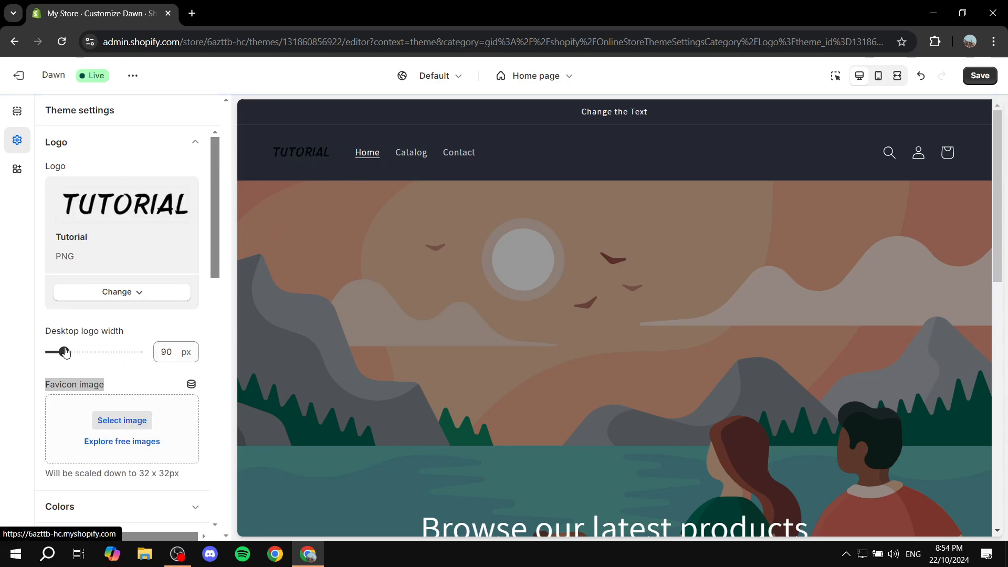
Set the desktop logo width to 120 px and collapse the Logo settings
left_click_drag(65, 352, 74, 352)
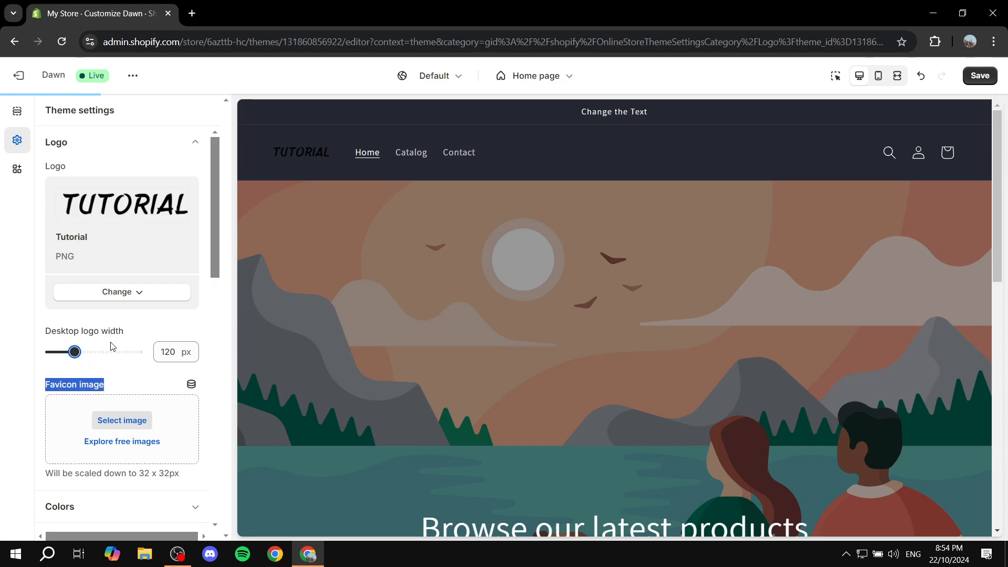
left_click(15, 343)
scroll(67, 307, "down", 1)
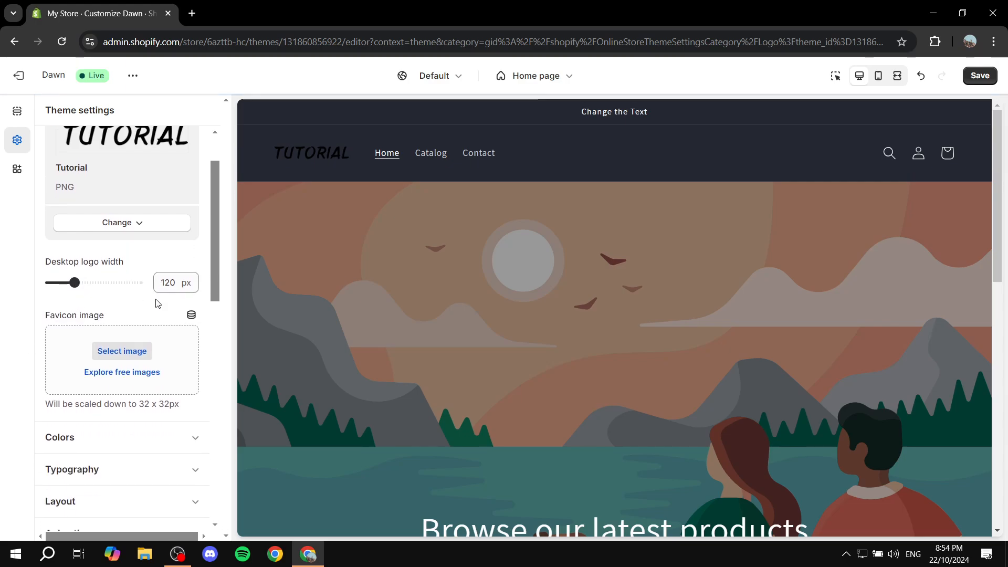
scroll(156, 303, "down", 1)
scroll(116, 263, "up", 2)
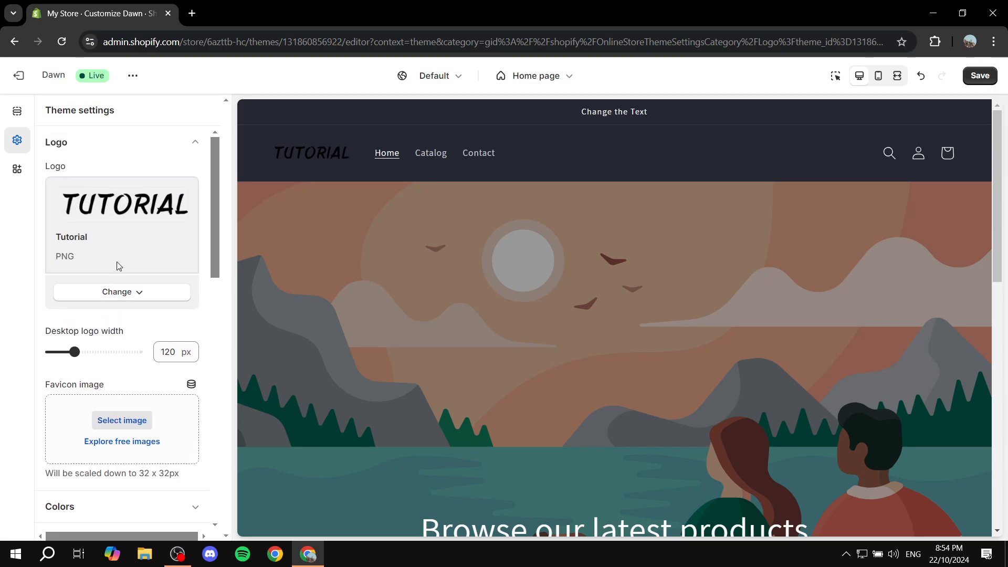
left_click(197, 132)
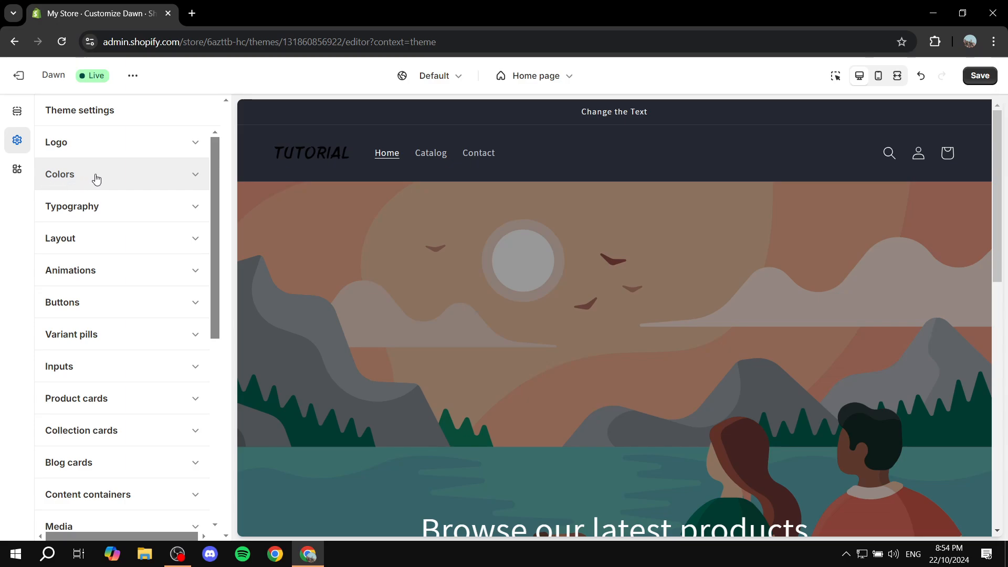
Open color Scheme 5 in the theme Colors settings and set its background color to #B43333
left_click(113, 180)
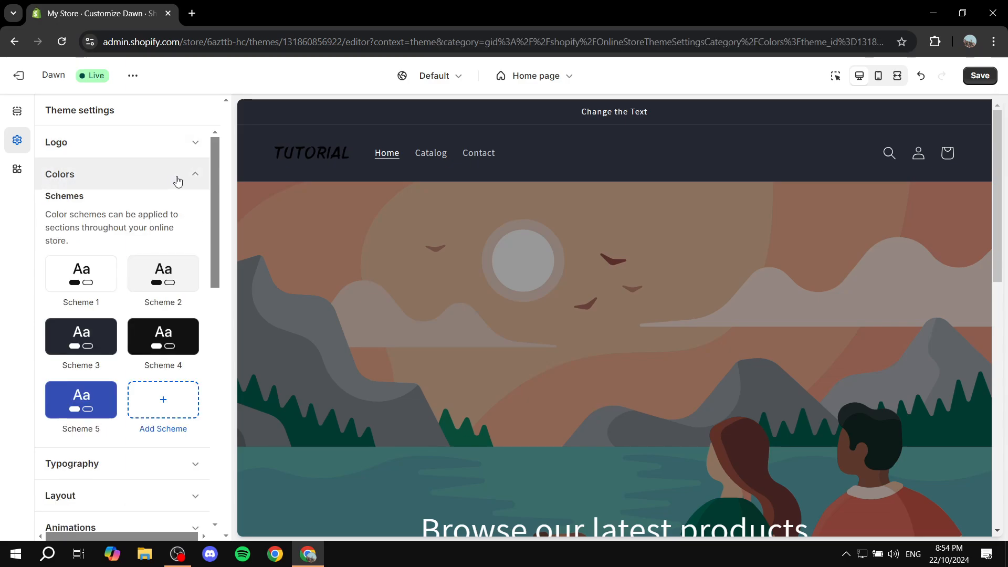
scroll(158, 192, "down", 1)
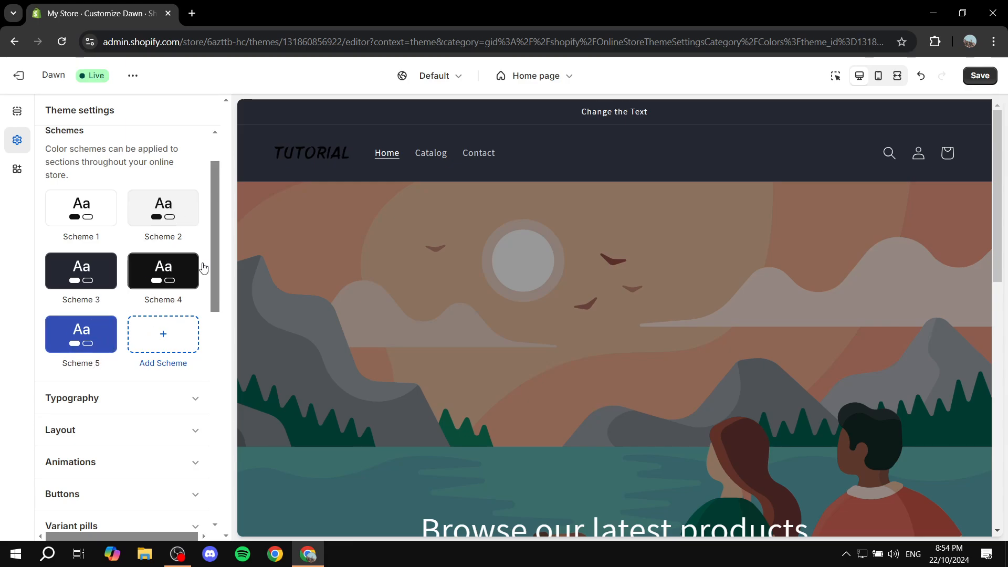
left_click(96, 347)
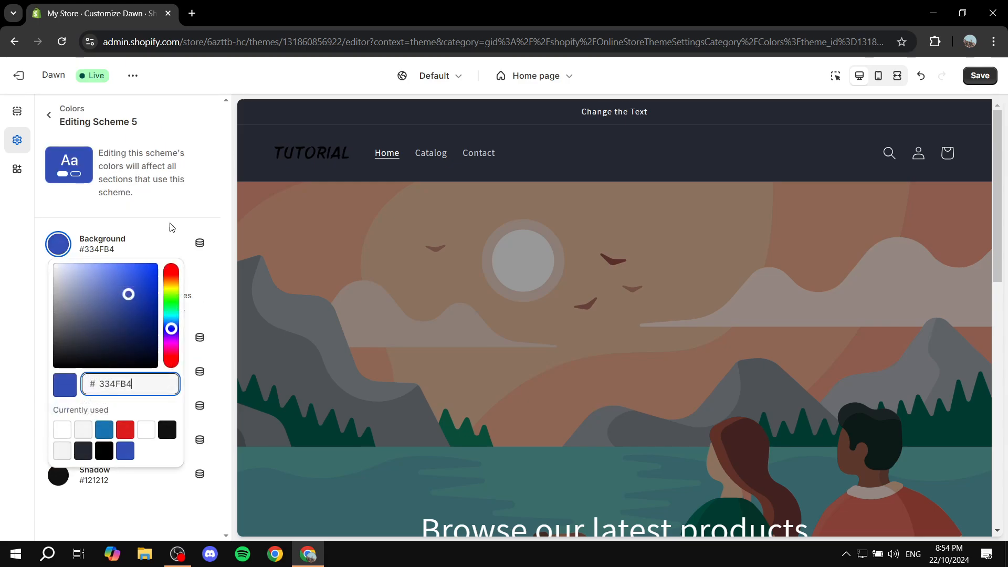
left_click(62, 248)
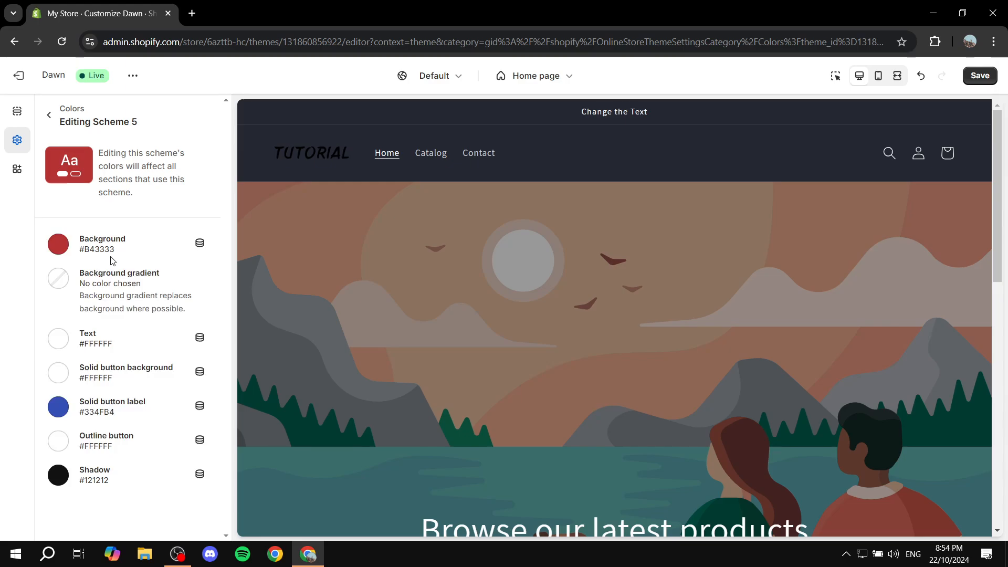
left_click(62, 281)
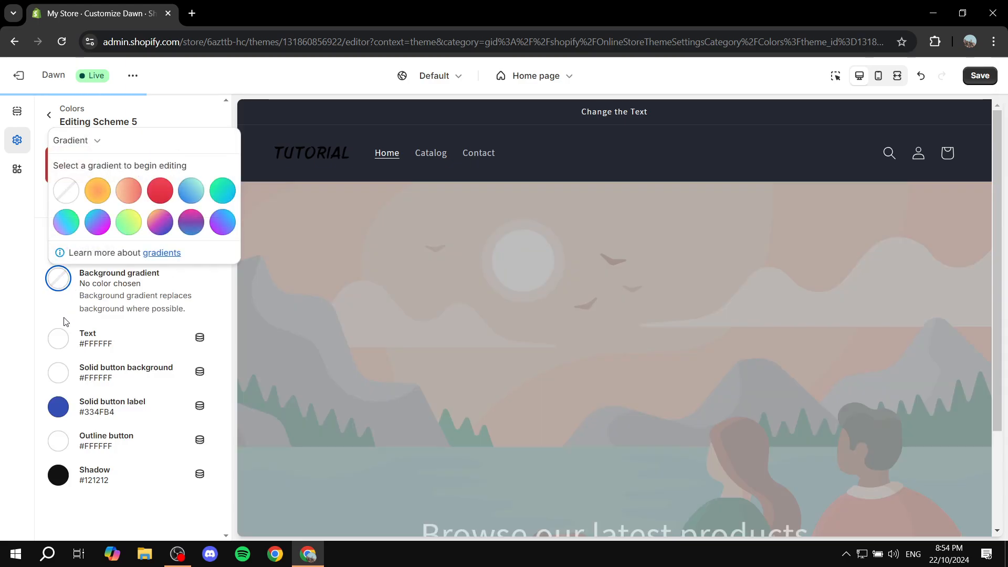
left_click(73, 334)
Set Scheme 5's text color to #121212 and its solid button label color to #B43333
left_click(63, 308)
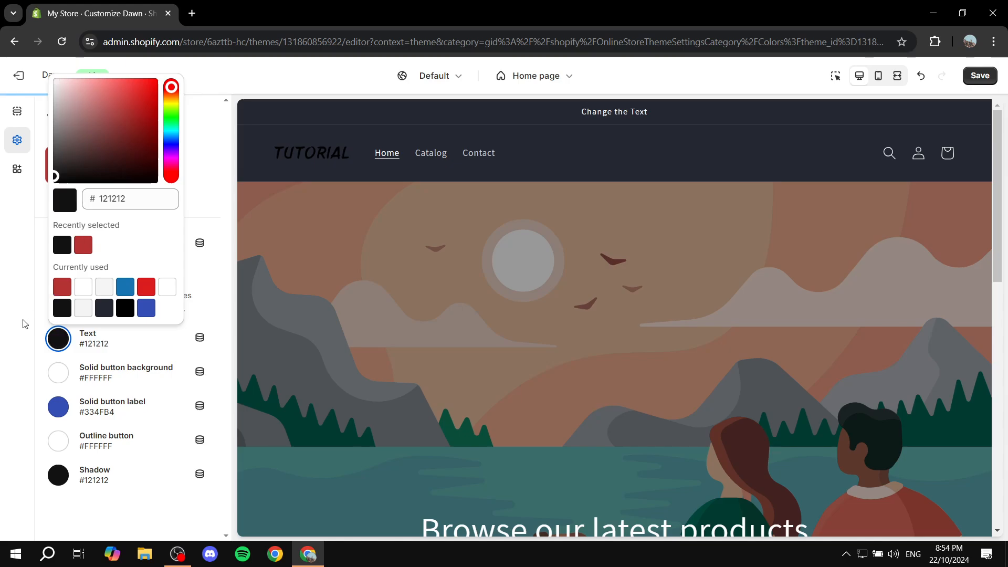
left_click(75, 358)
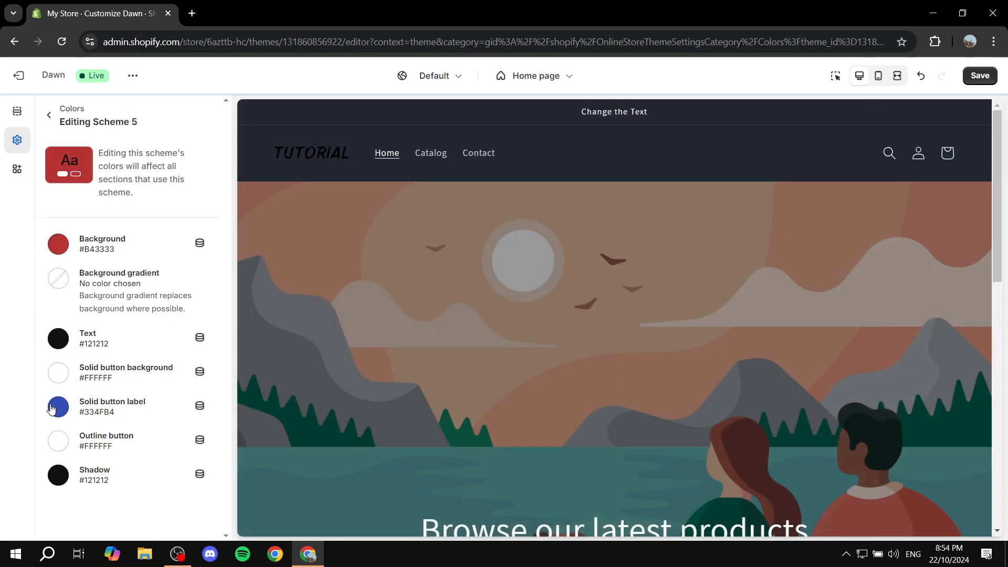
left_click(57, 407)
left_click(84, 313)
left_click(14, 335)
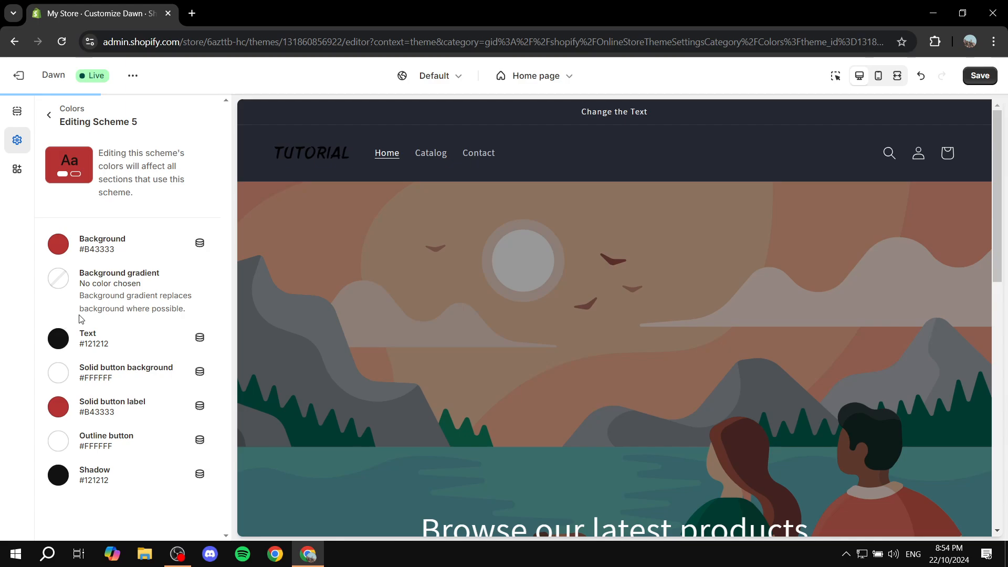
Set Scheme 5's solid button background to near-black #0B0303 and return to the scheme list
left_click(83, 373)
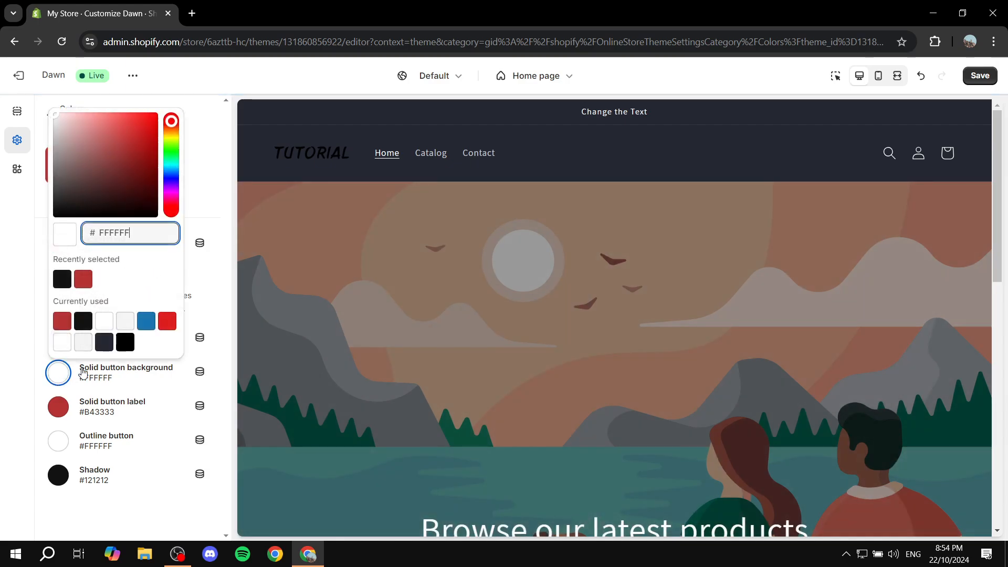
left_click_drag(126, 212, 129, 212)
left_click(3, 311)
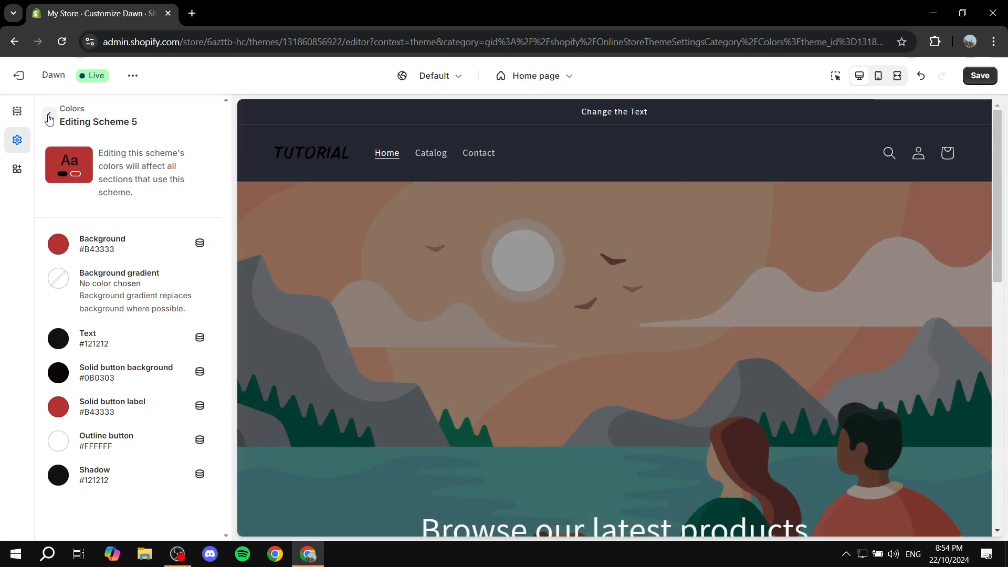
left_click(48, 116)
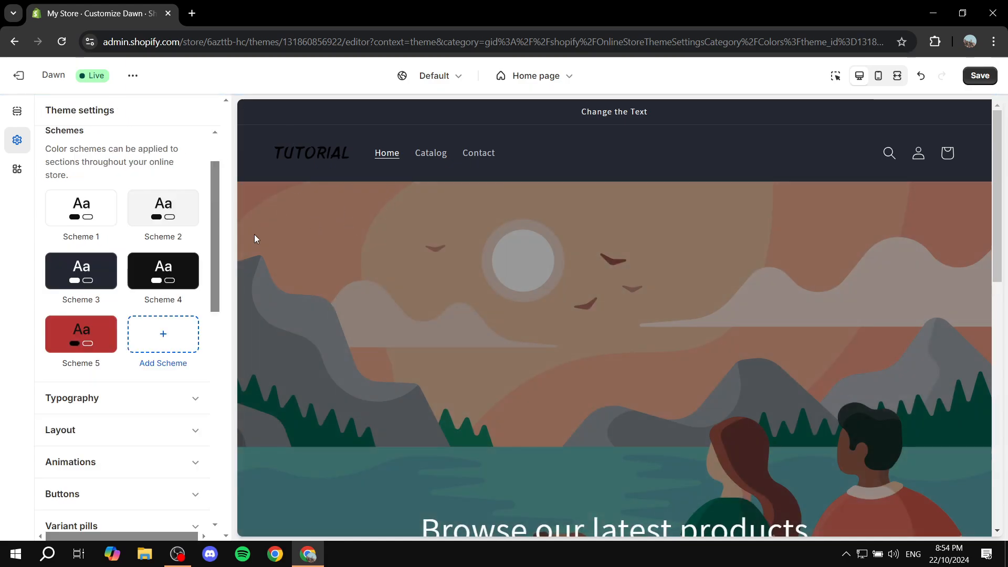
Add a new color scheme and apply a purple preset as its background gradient
left_click(173, 341)
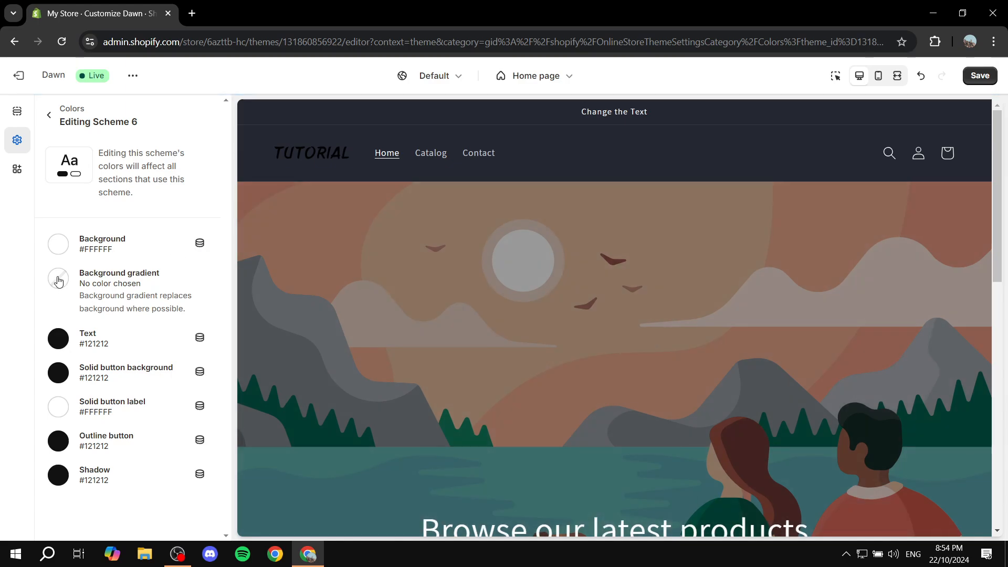
left_click(58, 279)
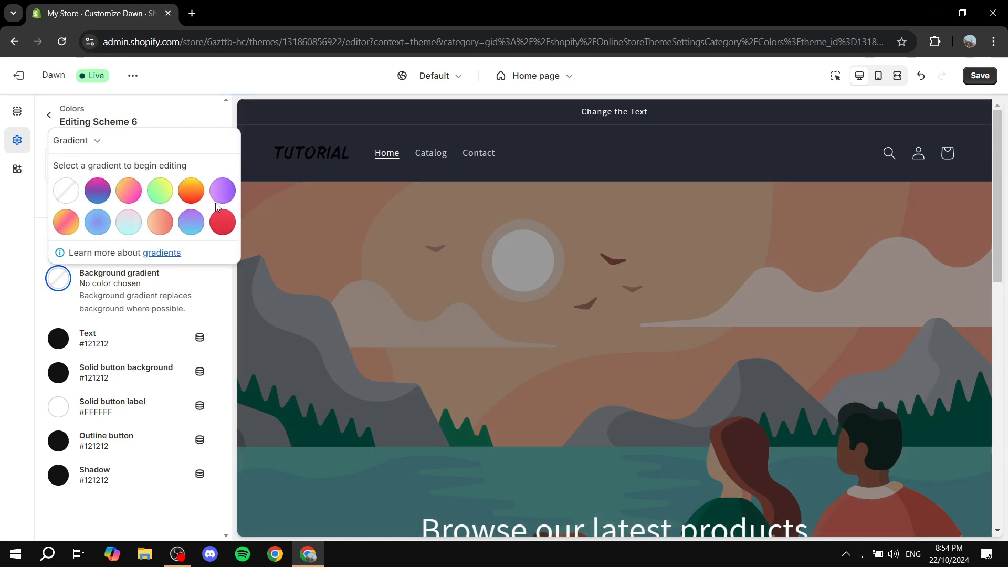
left_click(223, 190)
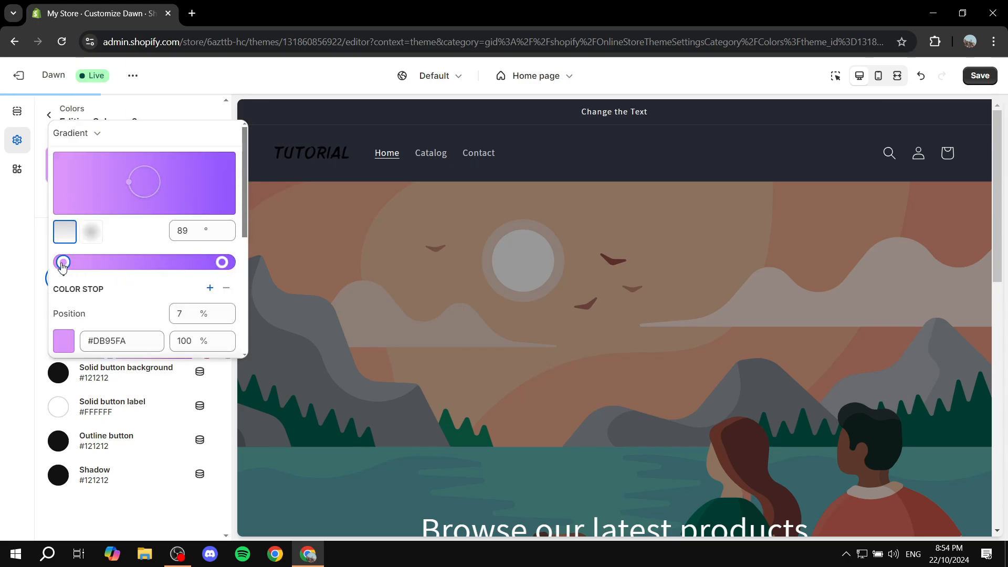
Recolor Scheme 6's gradient from orange #EA9228 to yellow #FFE058 at a 121° angle, then return to the schemes
left_click(77, 339)
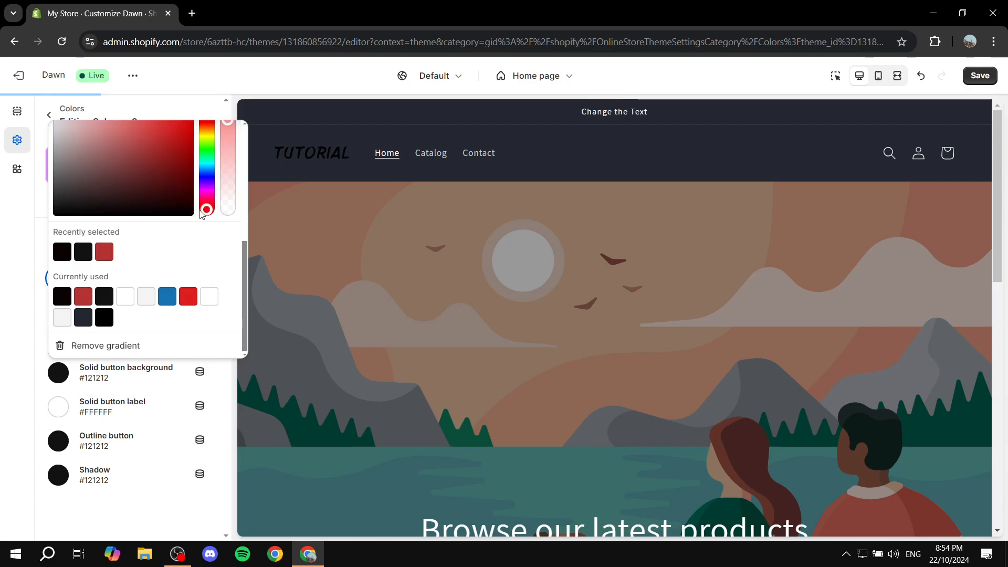
scroll(205, 219, "up", 2)
left_click_drag(119, 249, 208, 259)
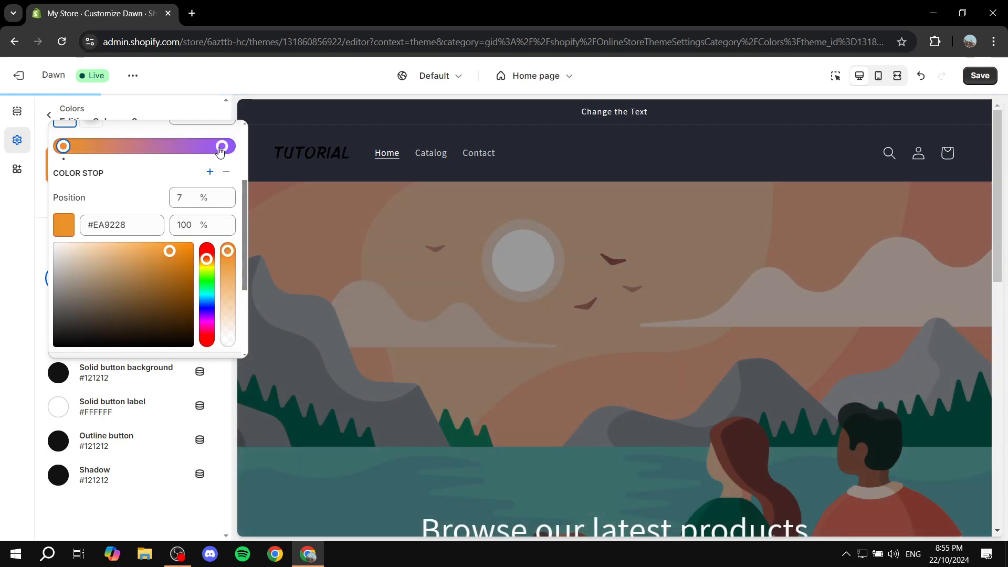
left_click(221, 146)
left_click_drag(207, 269, 208, 268)
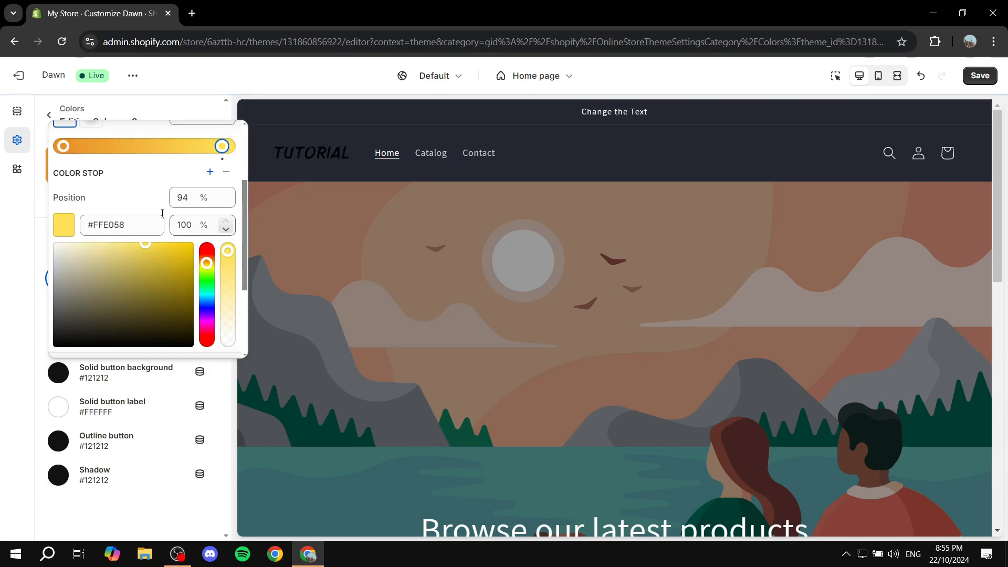
scroll(131, 196, "up", 3)
left_click_drag(142, 181, 131, 175)
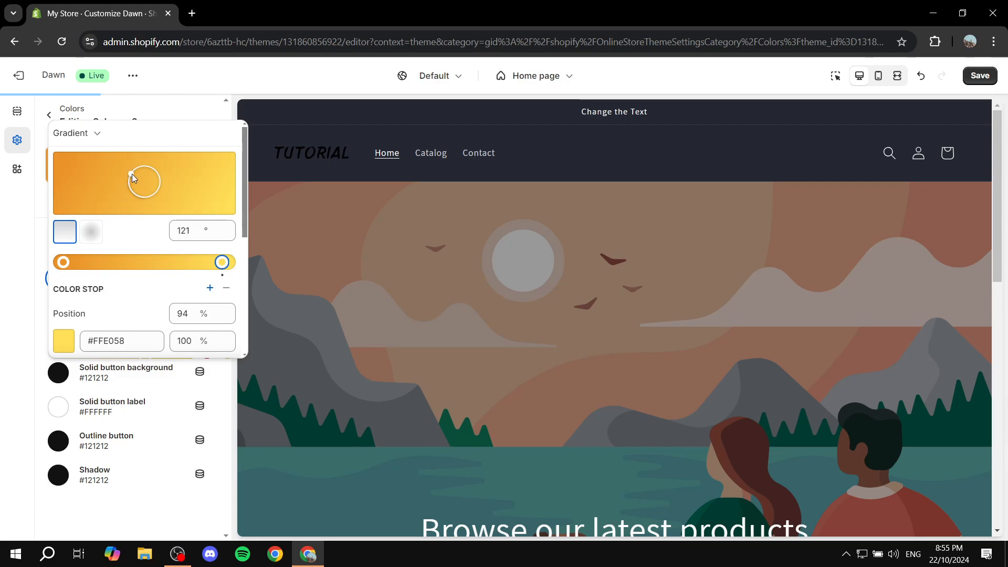
left_click(146, 436)
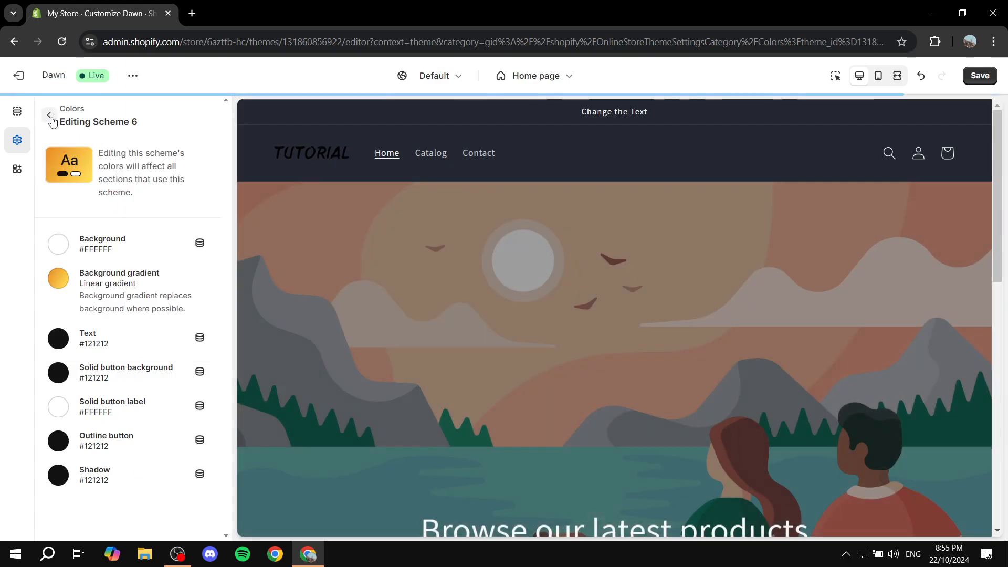
left_click(50, 117)
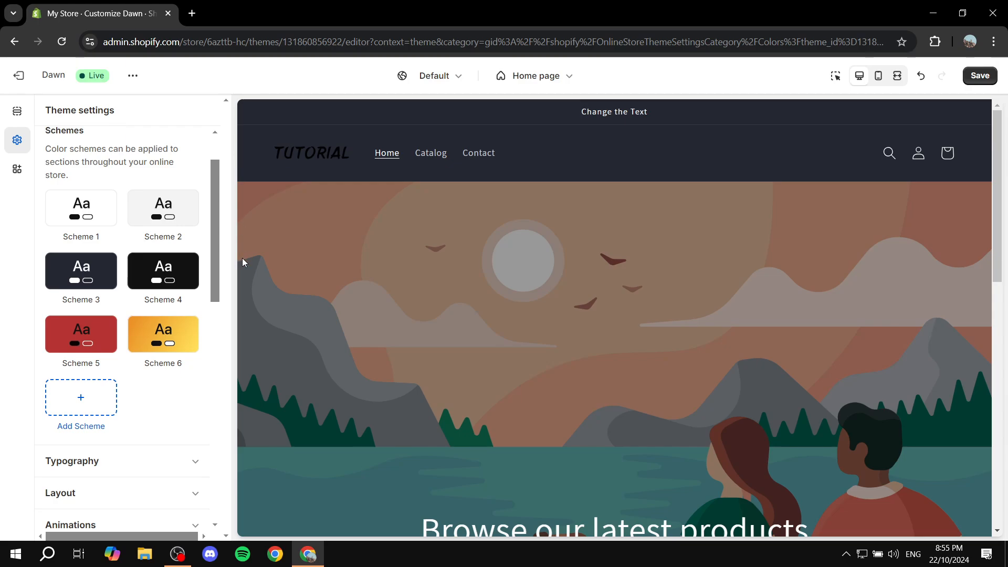
Apply color Scheme 6 to the Featured collection section
scroll(427, 307, "down", 8)
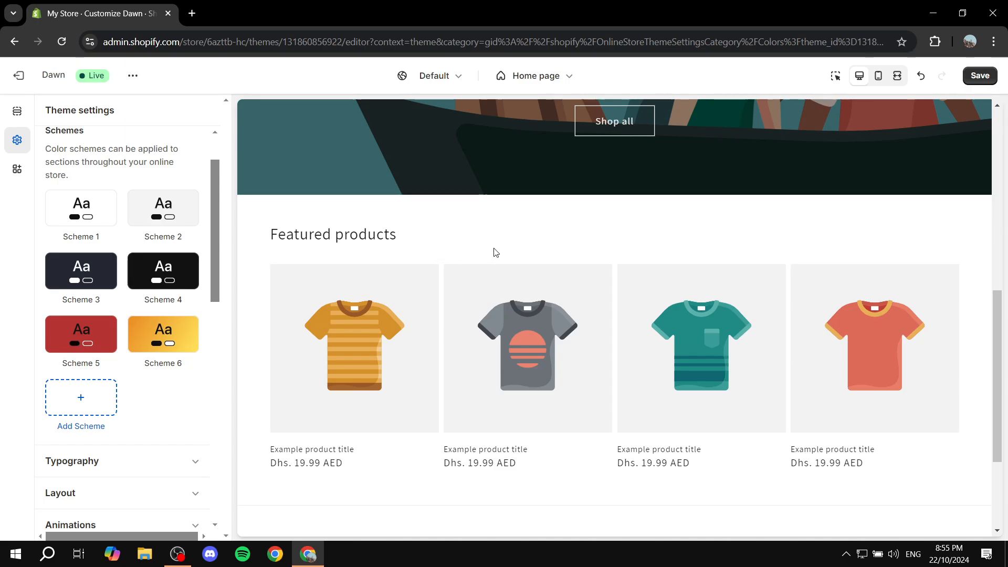
left_click(20, 113)
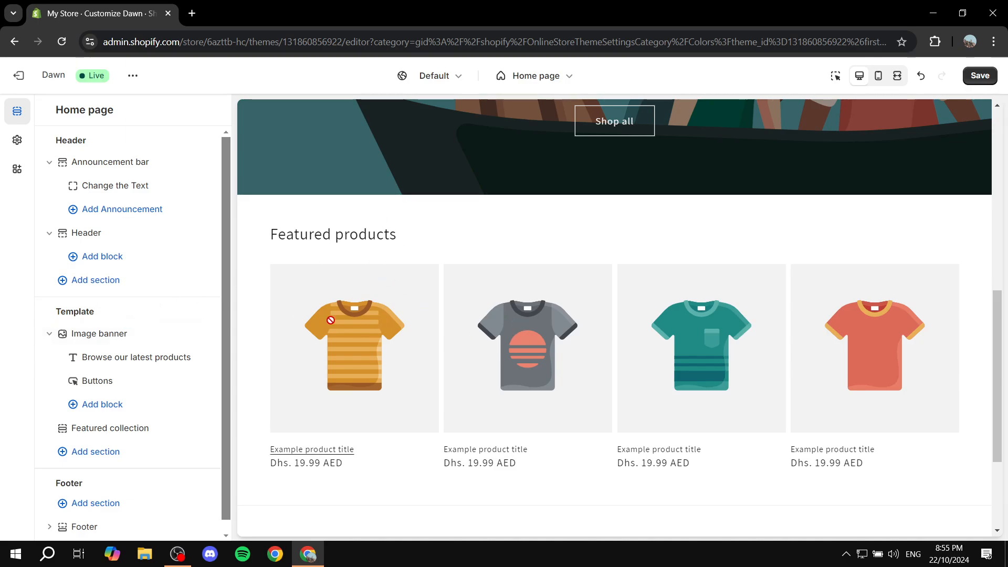
triple_click(301, 229)
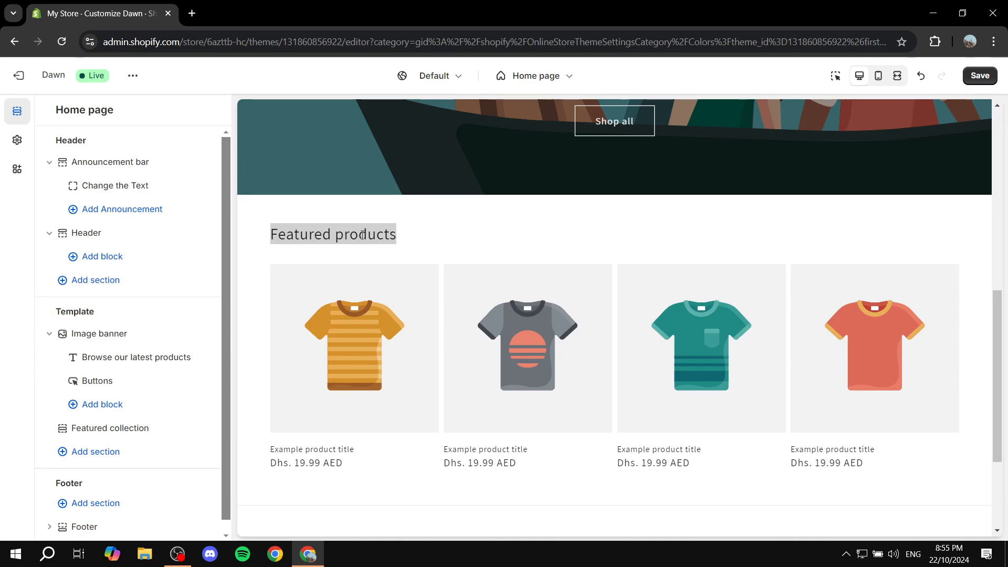
scroll(136, 399, "down", 1)
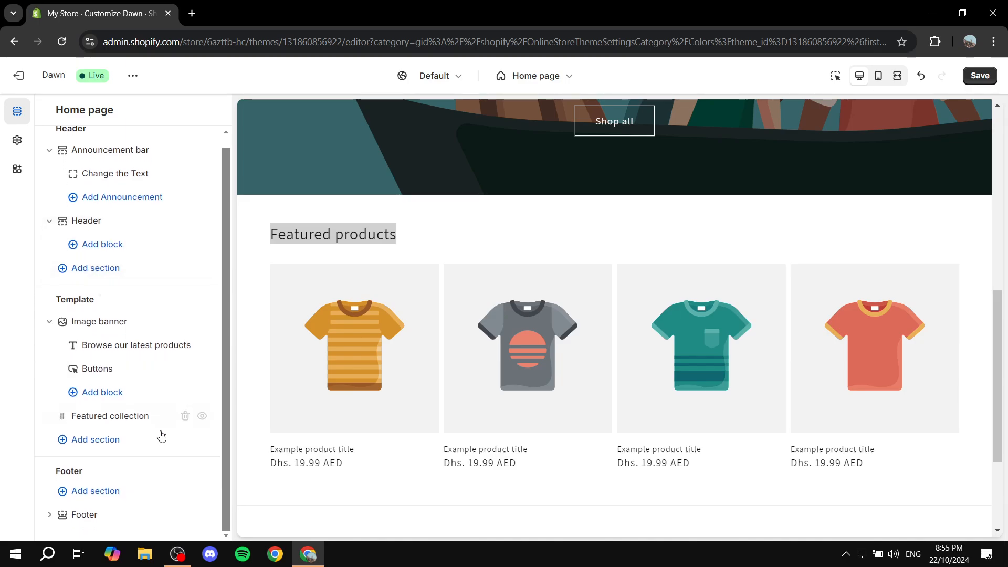
left_click(111, 416)
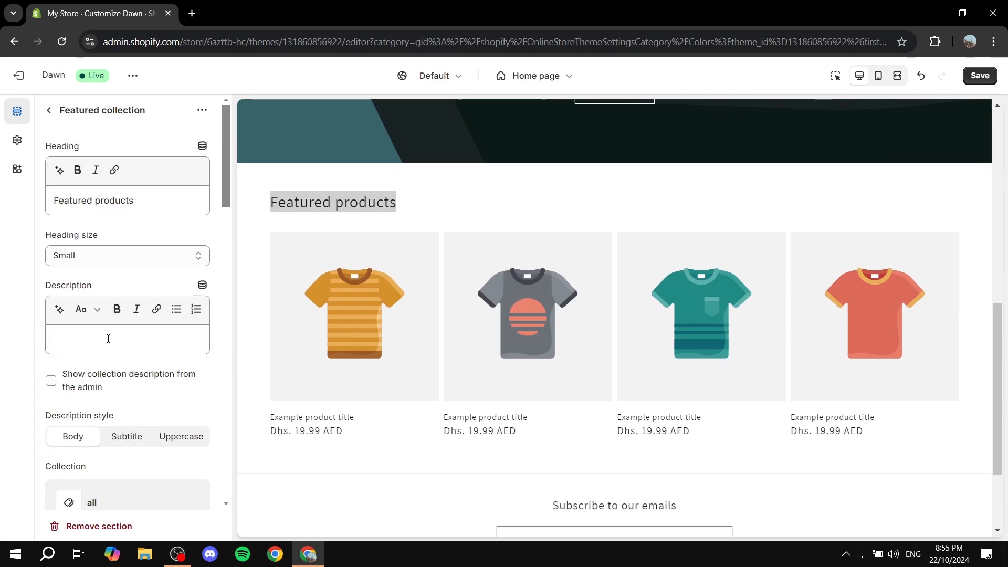
scroll(142, 231, "down", 6)
scroll(163, 278, "down", 4)
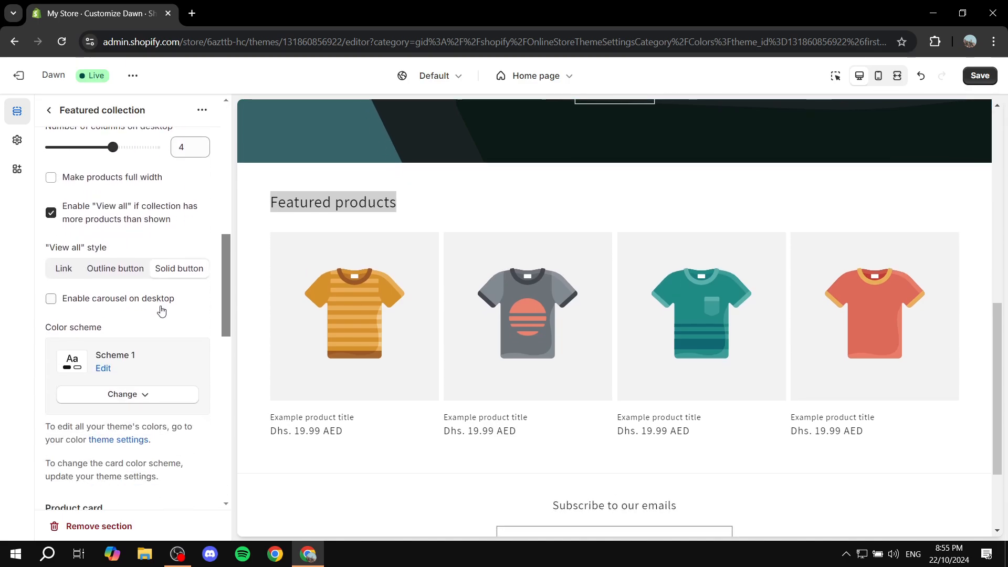
left_click(128, 399)
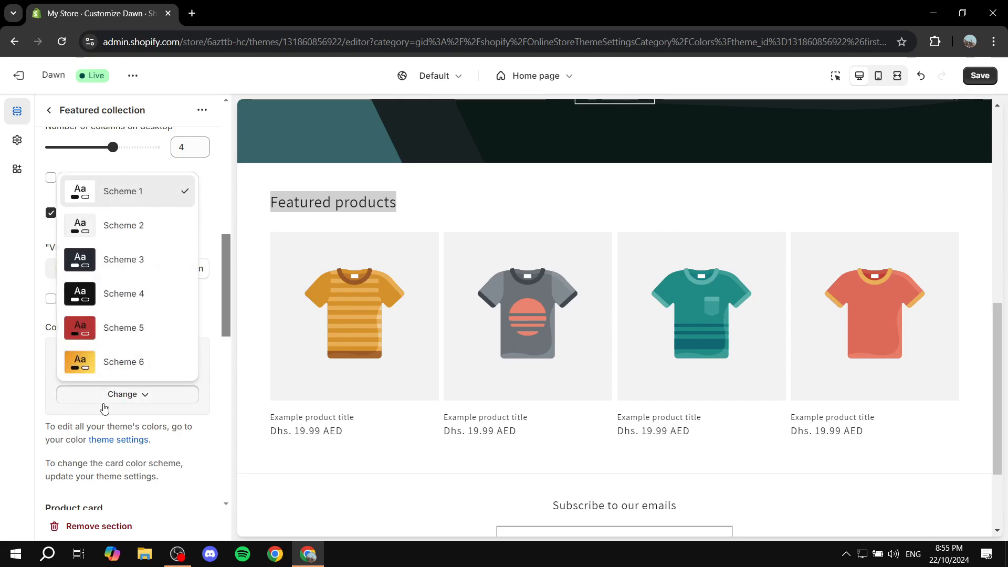
left_click(103, 364)
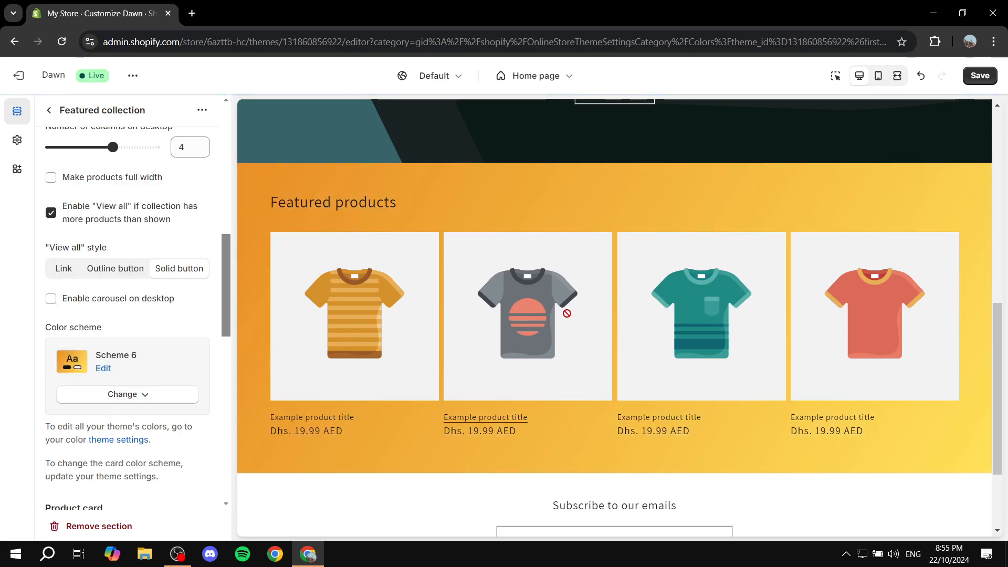
Set the footer section's color scheme to Scheme 4
left_click(50, 110)
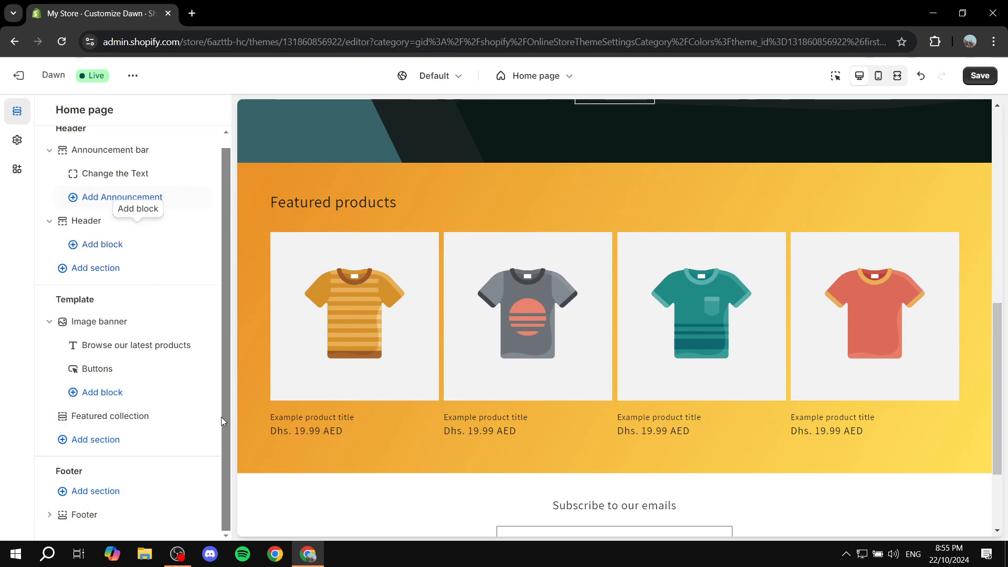
left_click(85, 515)
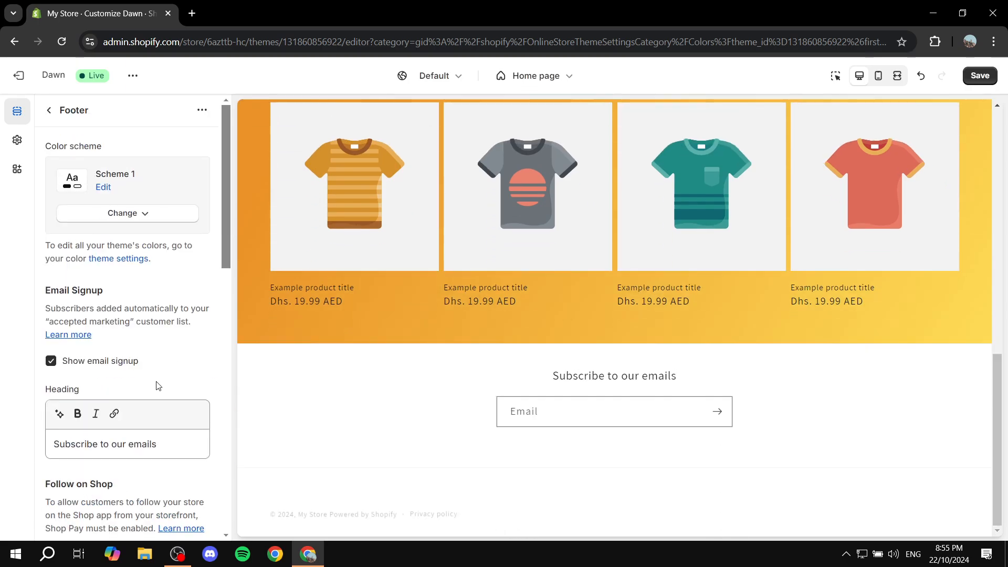
left_click(144, 216)
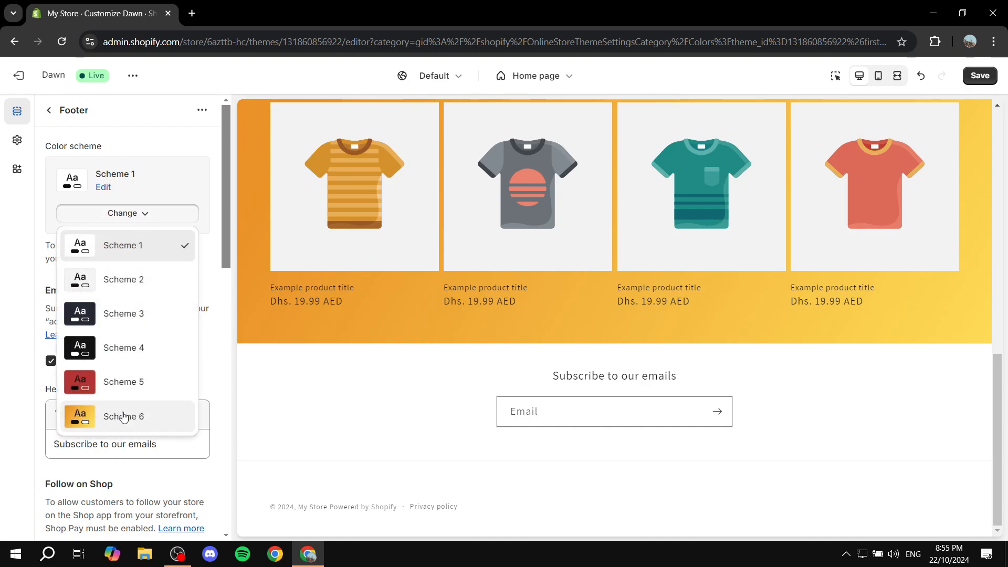
left_click(122, 360)
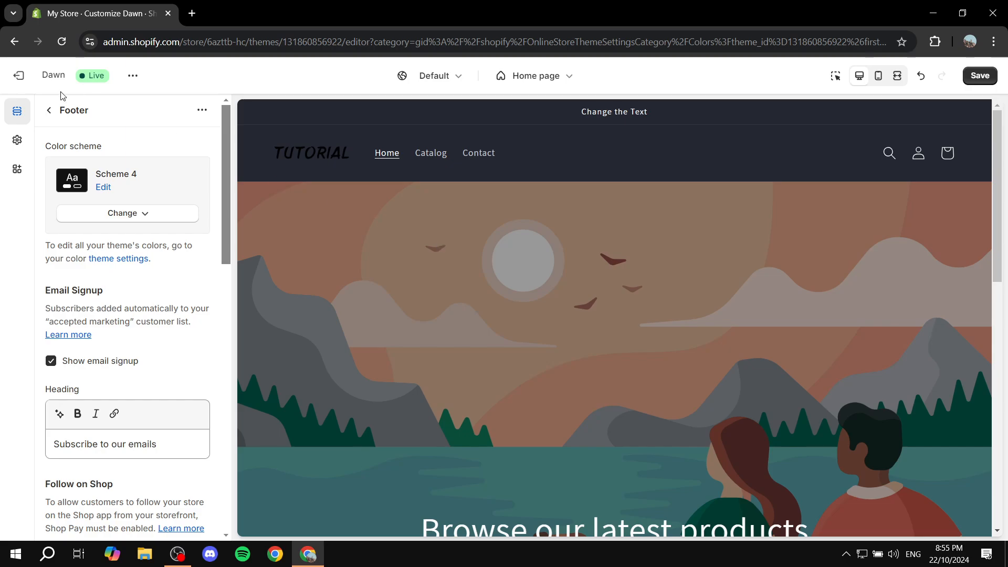
Upload Tutorial WBG.png and set it as the Image banner's first image
left_click(51, 111)
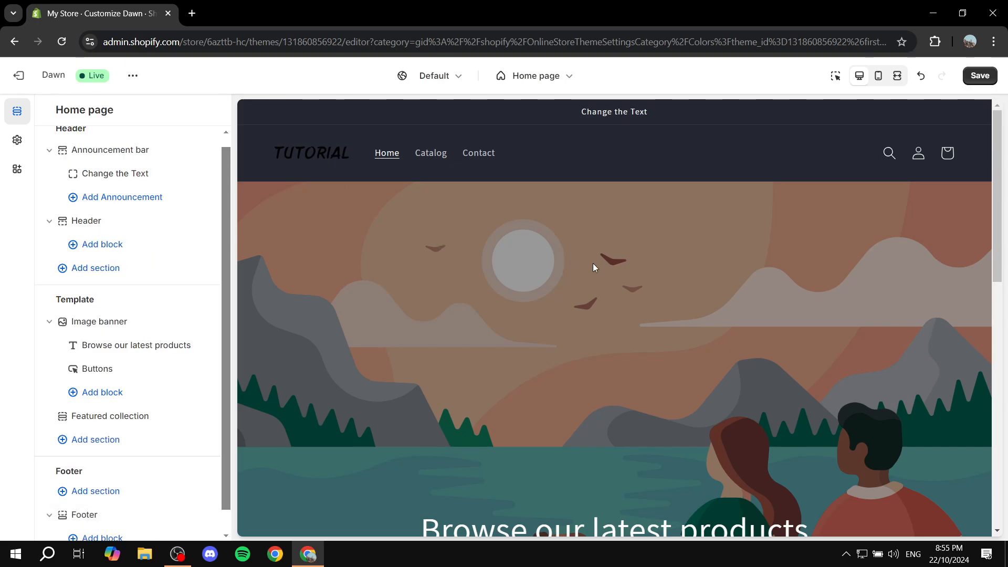
scroll(593, 263, "down", 3)
scroll(727, 195, "up", 3)
mouse_move(184, 313)
scroll(532, 220, "down", 3)
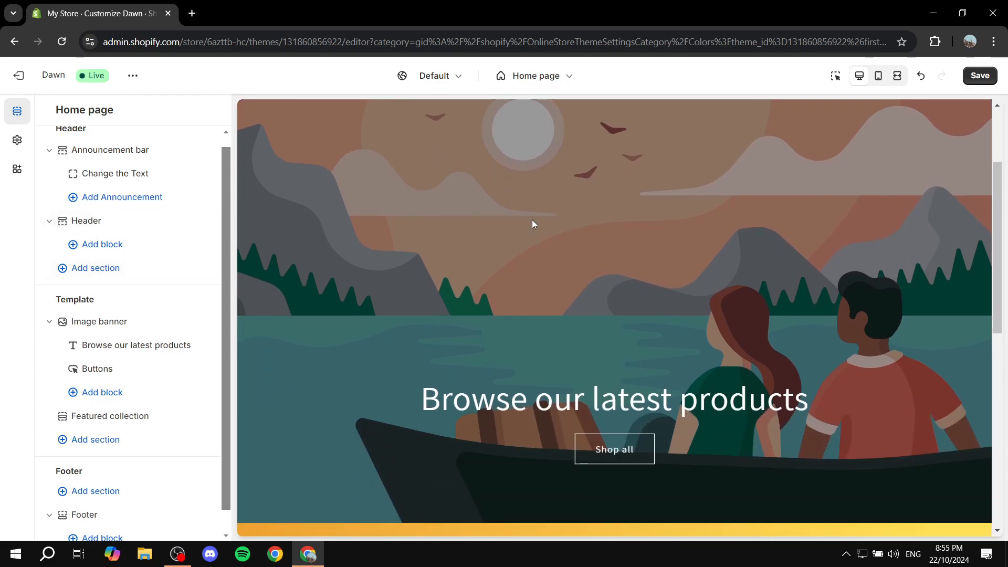
left_click(104, 327)
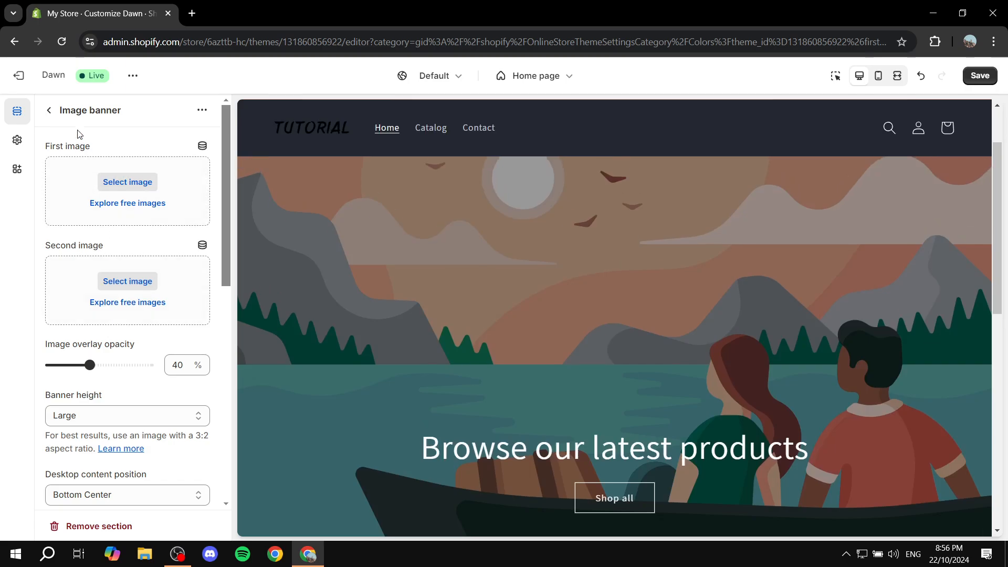
left_click_drag(41, 147, 83, 146)
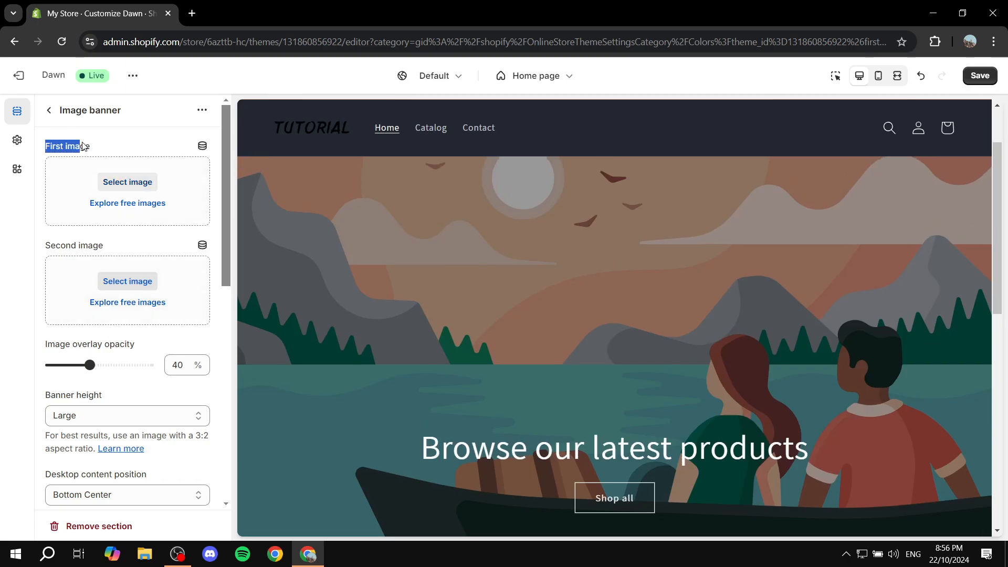
left_click(135, 184)
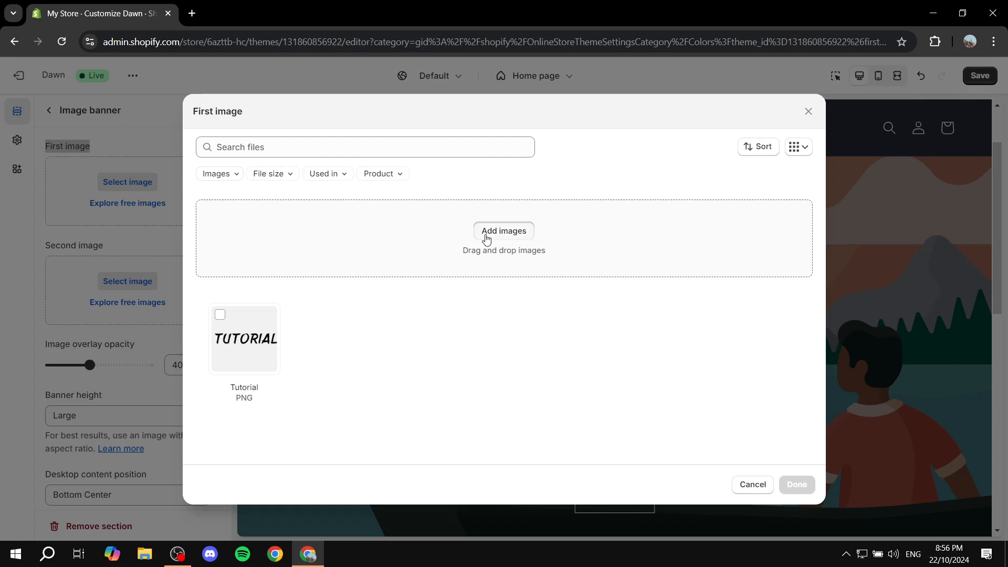
left_click(487, 238)
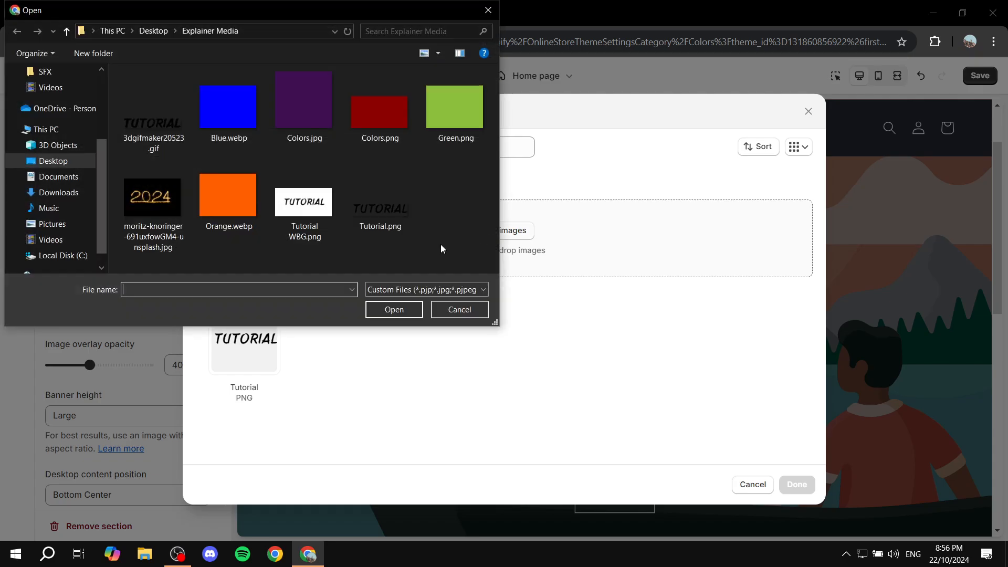
double_click(304, 205)
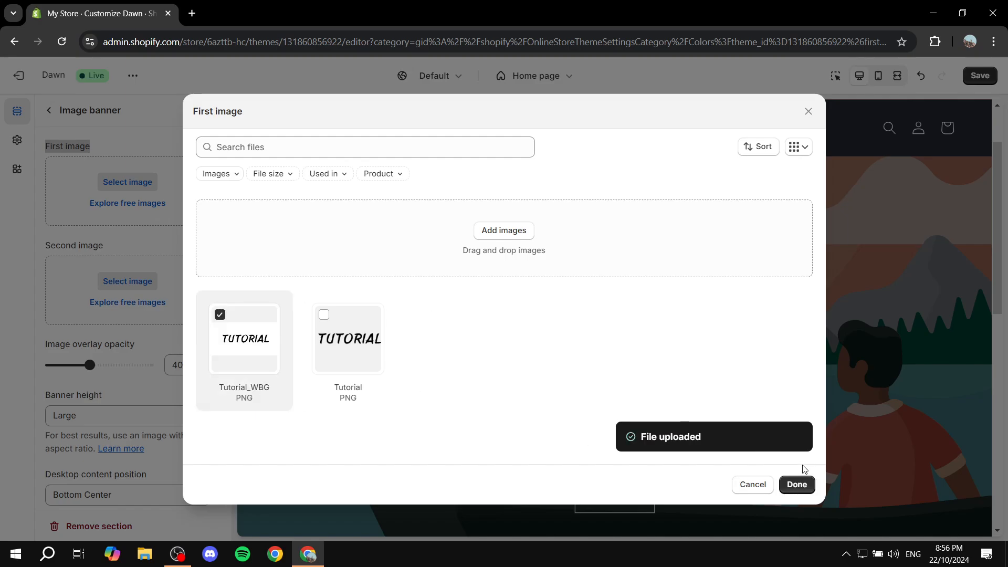
left_click(797, 484)
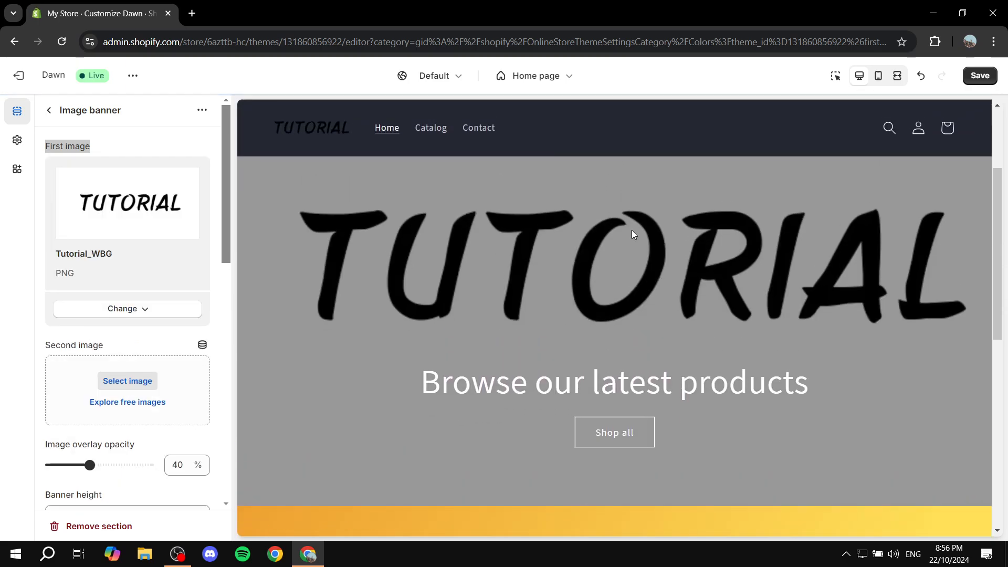
Set the Image banner's overlay opacity to 60%
scroll(164, 322, "down", 3)
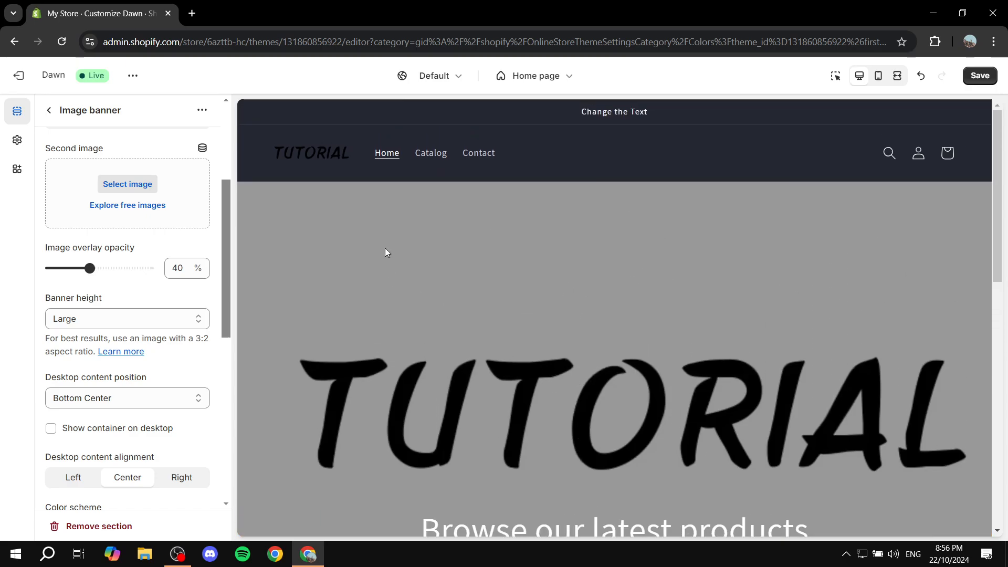
scroll(153, 288, "up", 4)
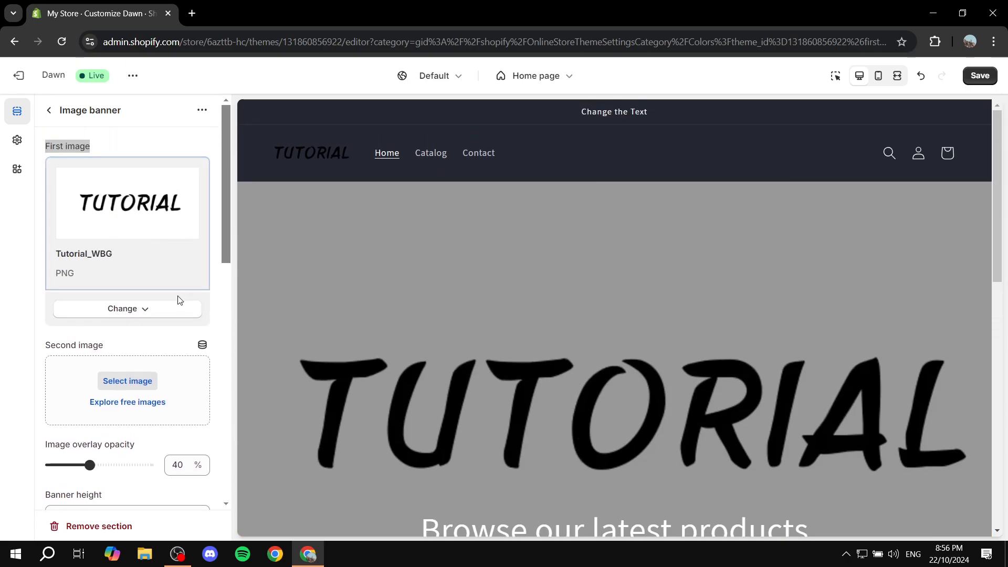
scroll(178, 298, "down", 6)
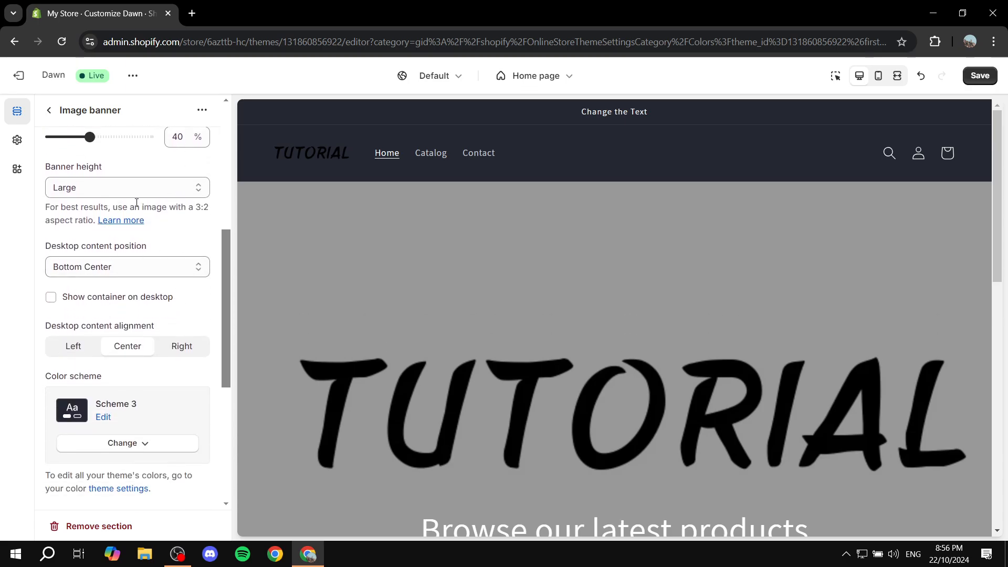
scroll(137, 203, "up", 3)
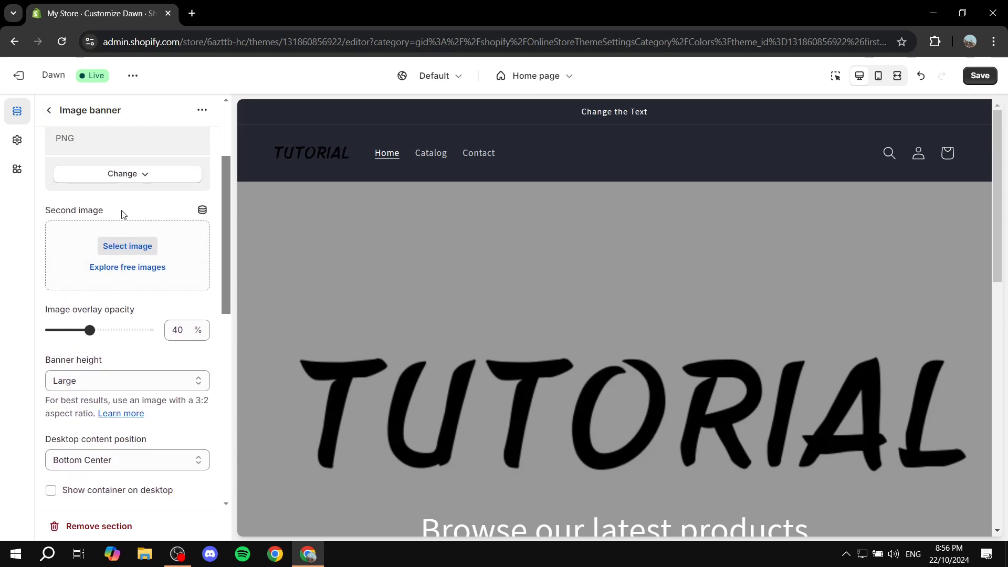
scroll(126, 220, "down", 7)
scroll(136, 231, "down", 2)
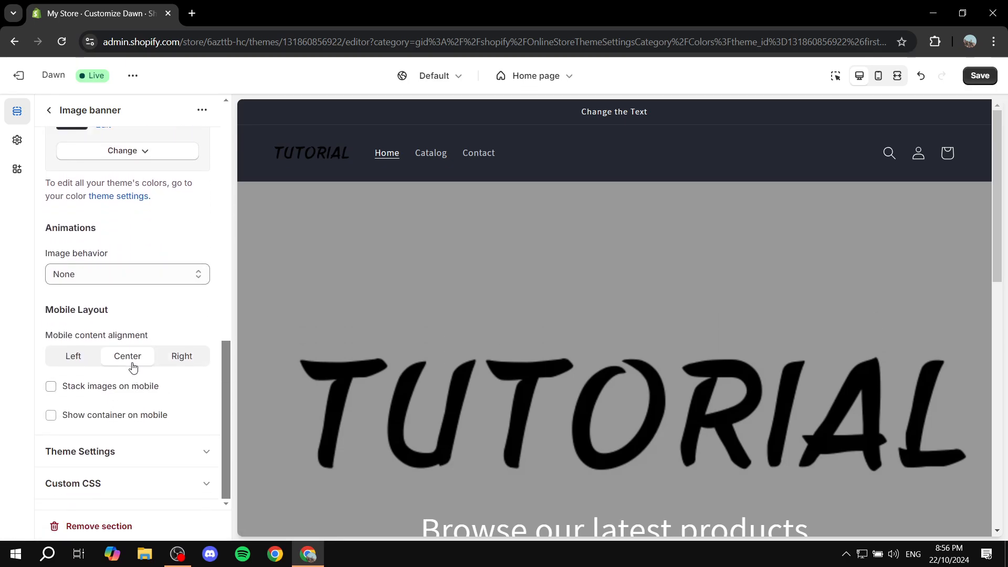
scroll(131, 315, "up", 2)
scroll(151, 342, "down", 1)
scroll(152, 342, "up", 3)
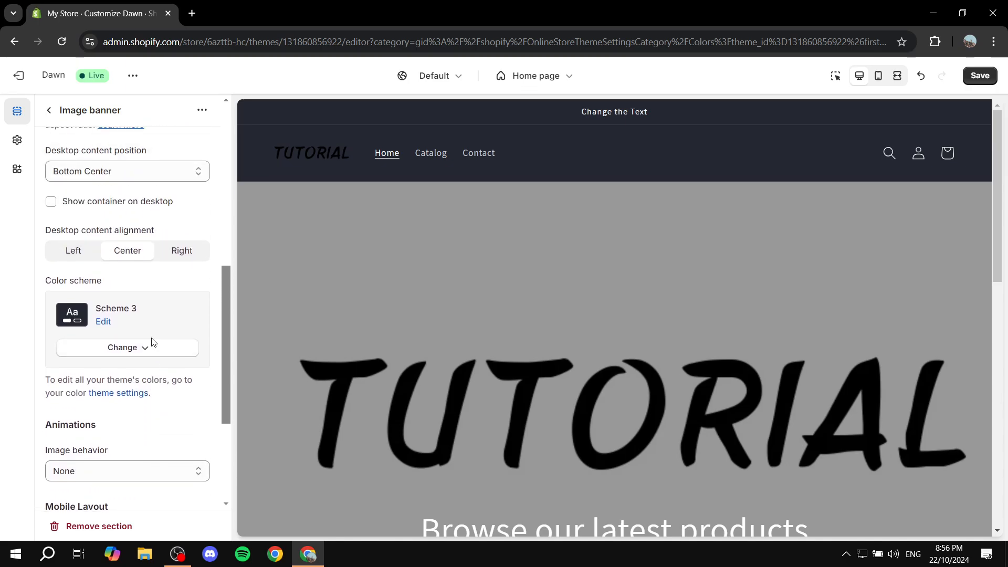
scroll(152, 343, "up", 1)
left_click_drag(89, 238, 129, 239)
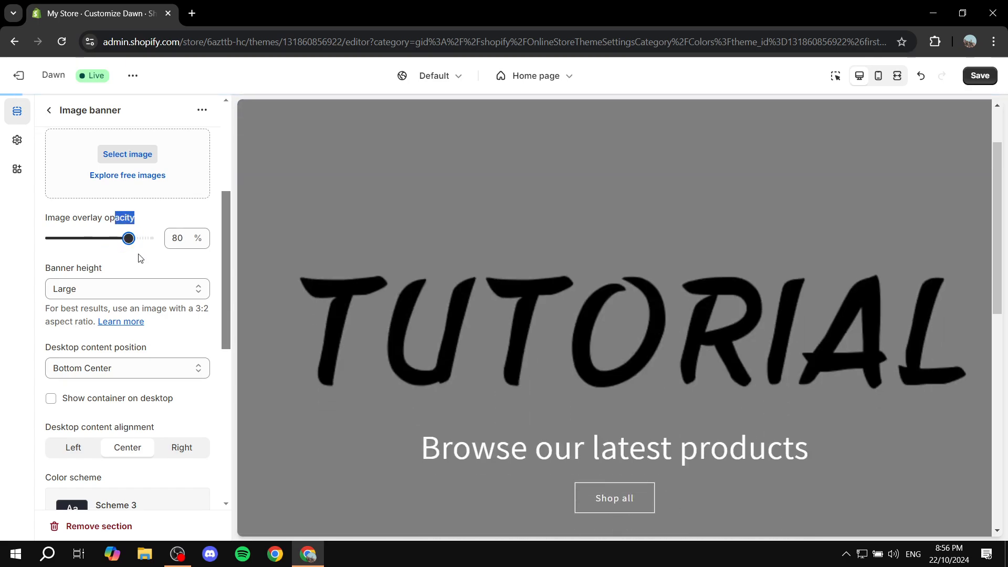
key("Left")
key("Left")
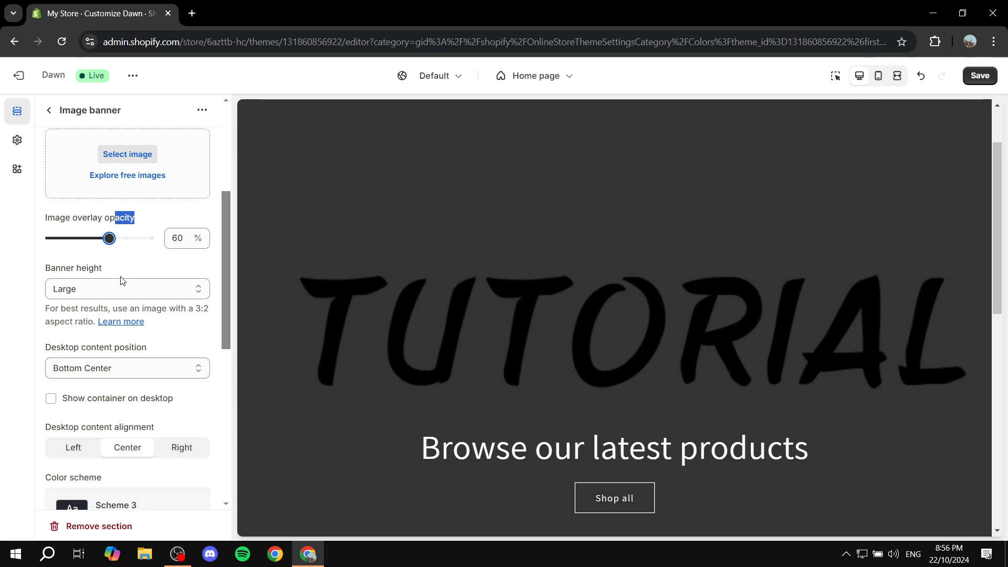
Set the Image banner's height to Medium and return to the home page section list
left_click_drag(47, 270, 104, 271)
left_click(118, 270)
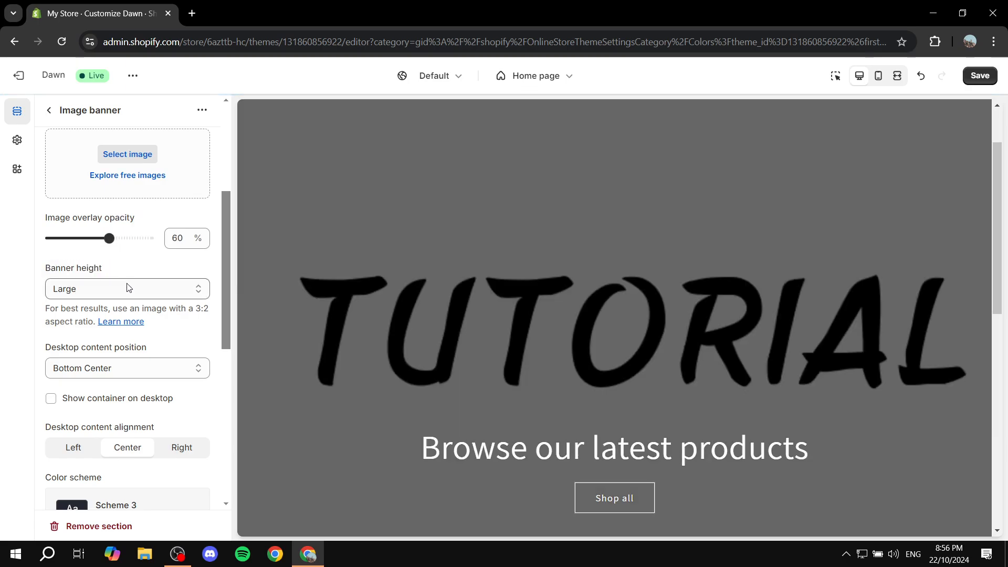
left_click(129, 288)
left_click(128, 322)
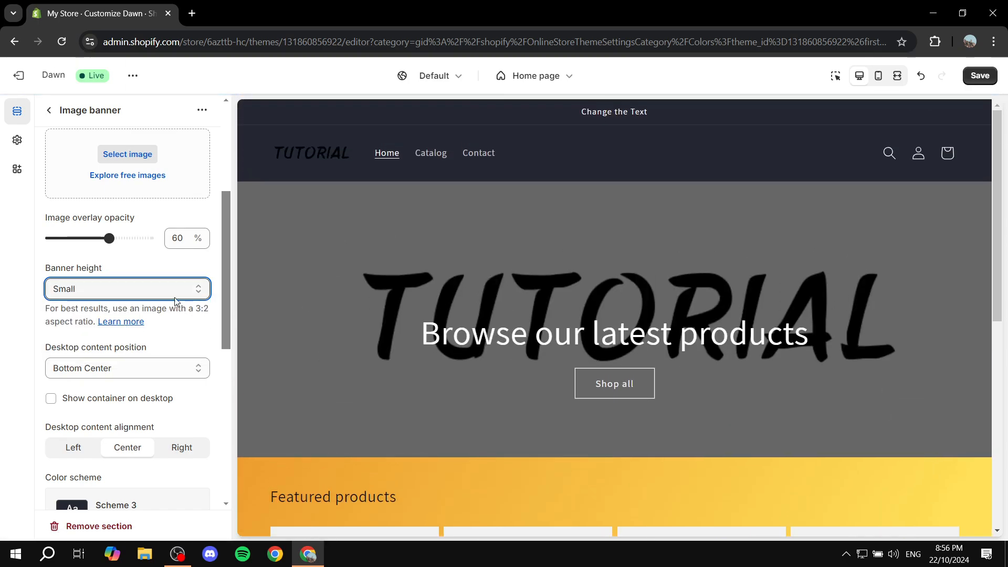
left_click(175, 297)
left_click(145, 336)
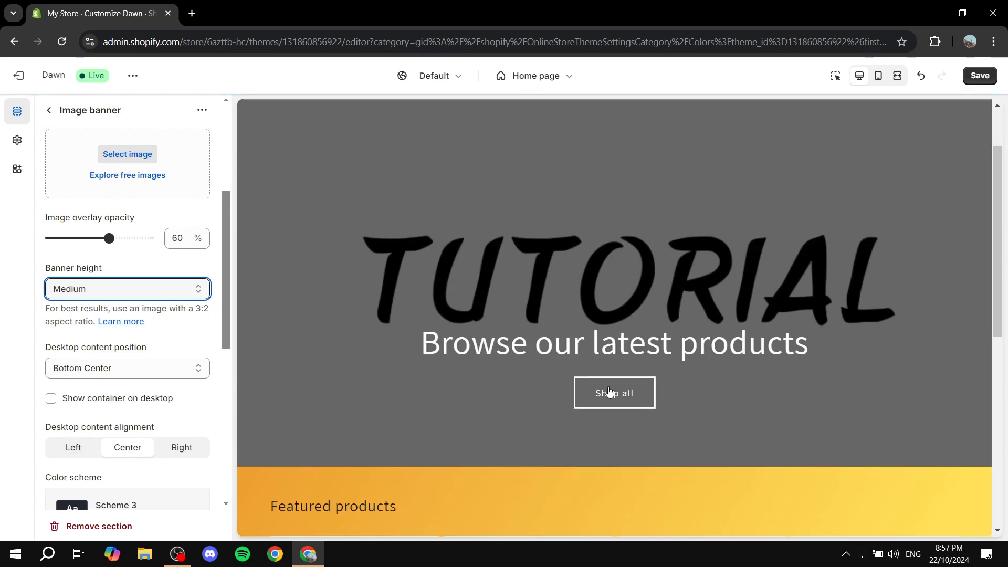
scroll(625, 257, "up", 2)
left_click(49, 110)
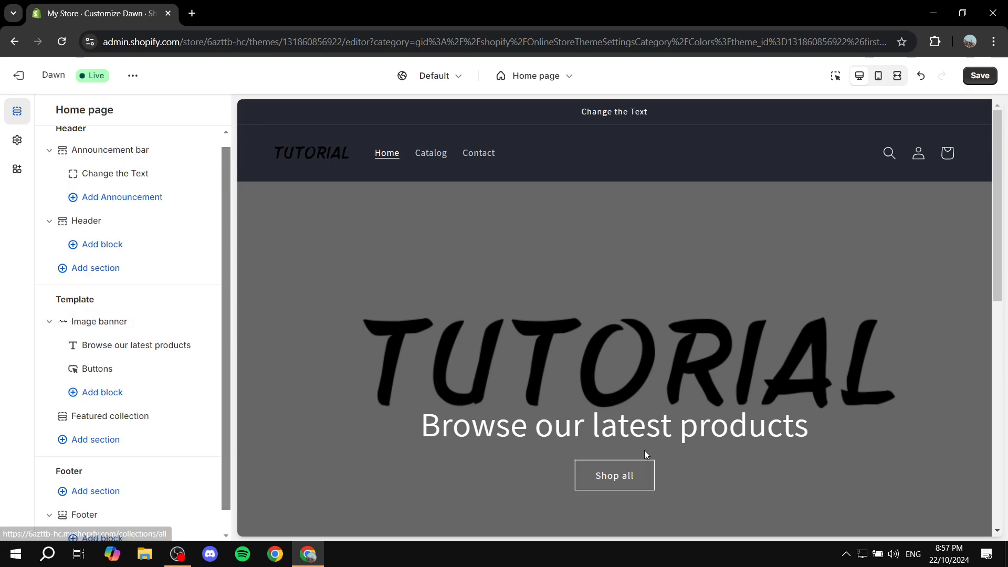
Change the Image banner's first button label to Text and save the theme
left_click(639, 410)
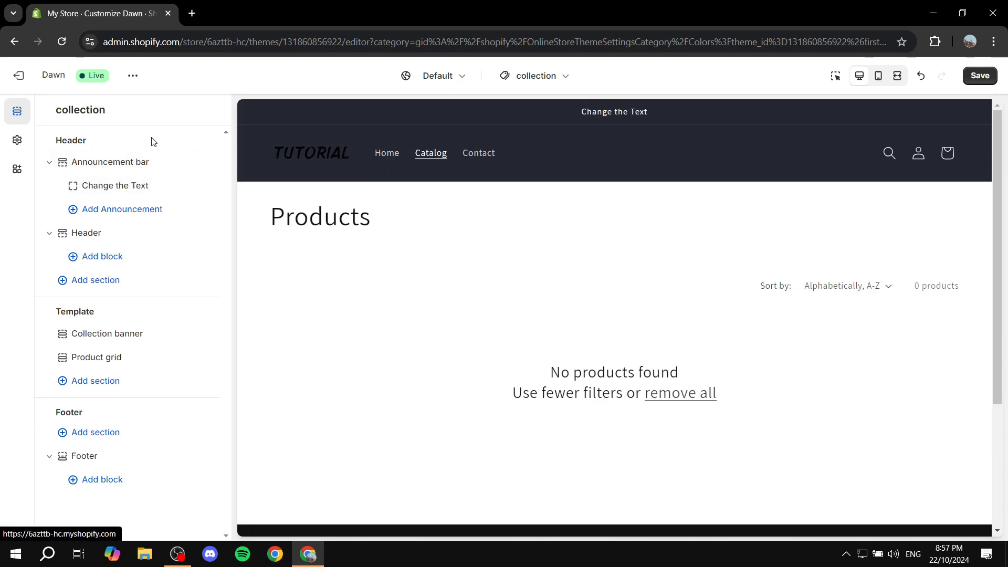
left_click(386, 152)
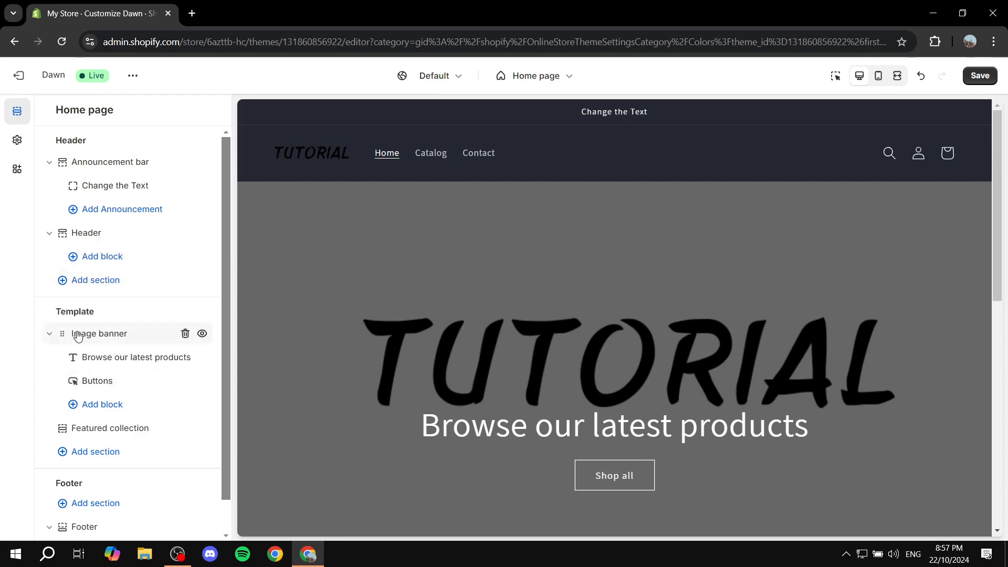
left_click(119, 381)
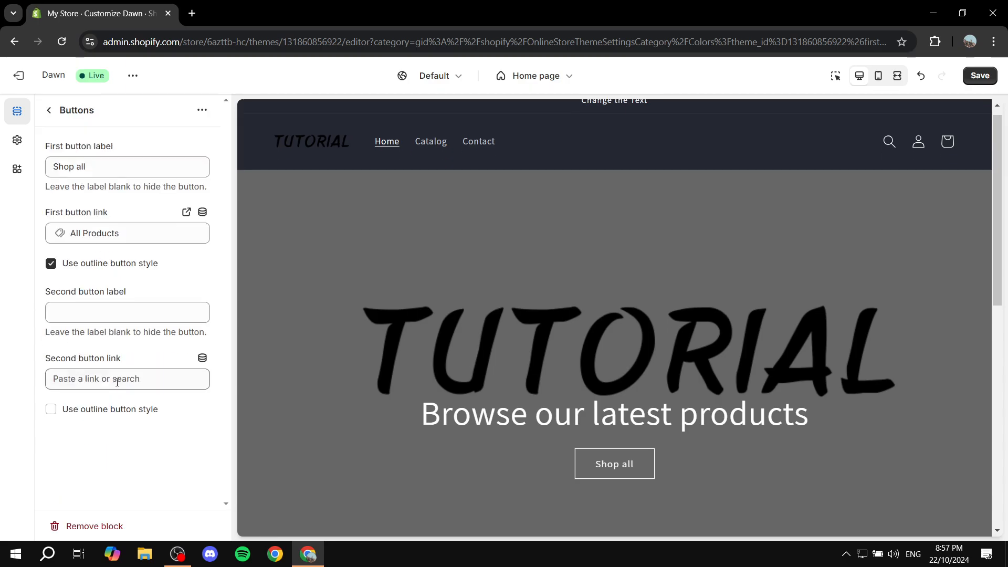
left_click_drag(88, 167, 47, 171)
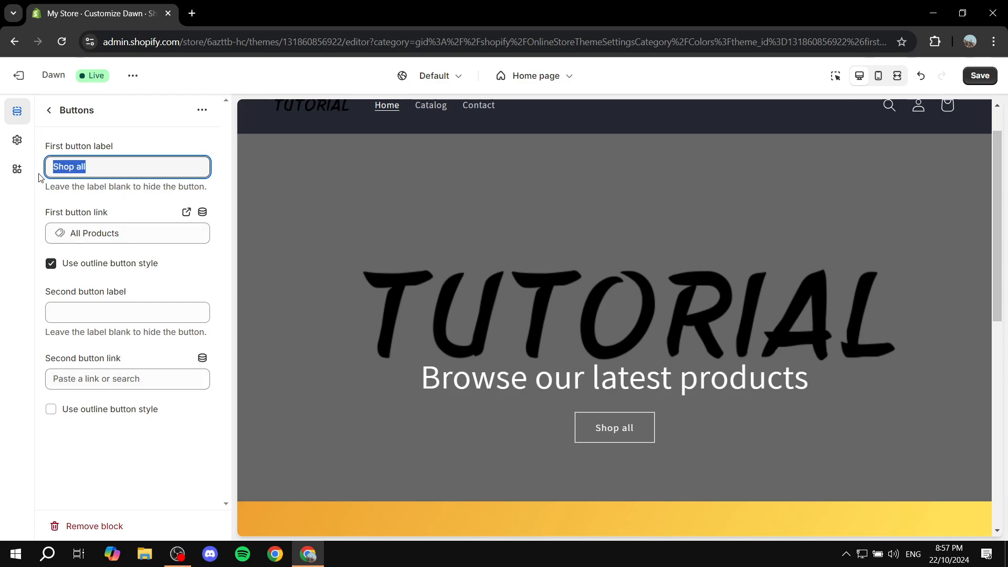
type("Text")
left_click(168, 233)
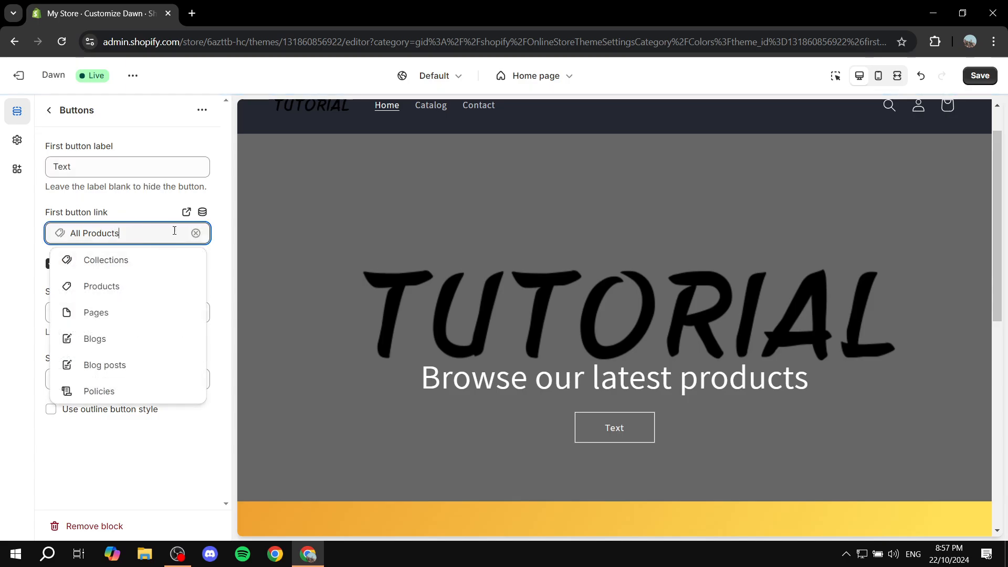
left_click(13, 203)
scroll(748, 257, "up", 1)
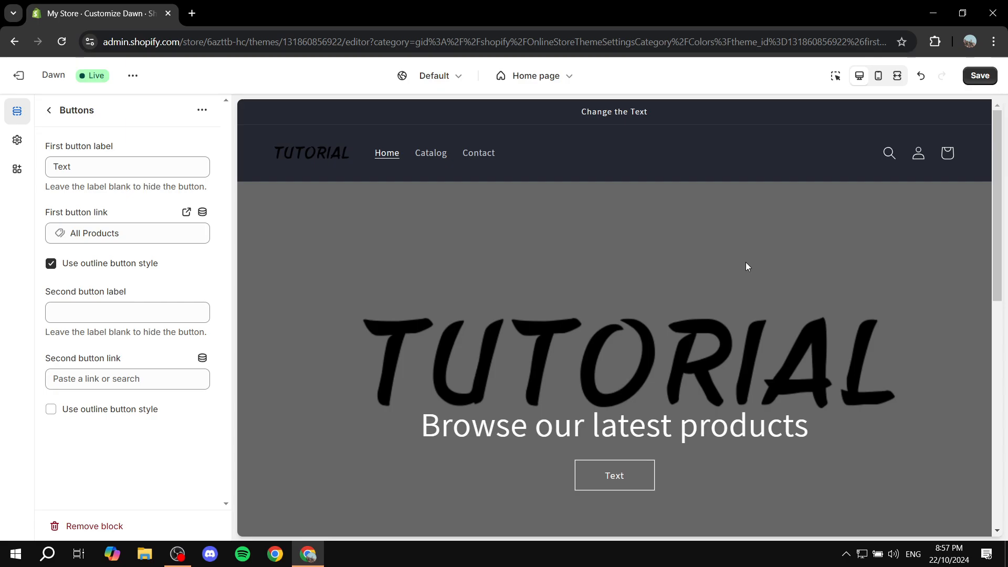
left_click(980, 75)
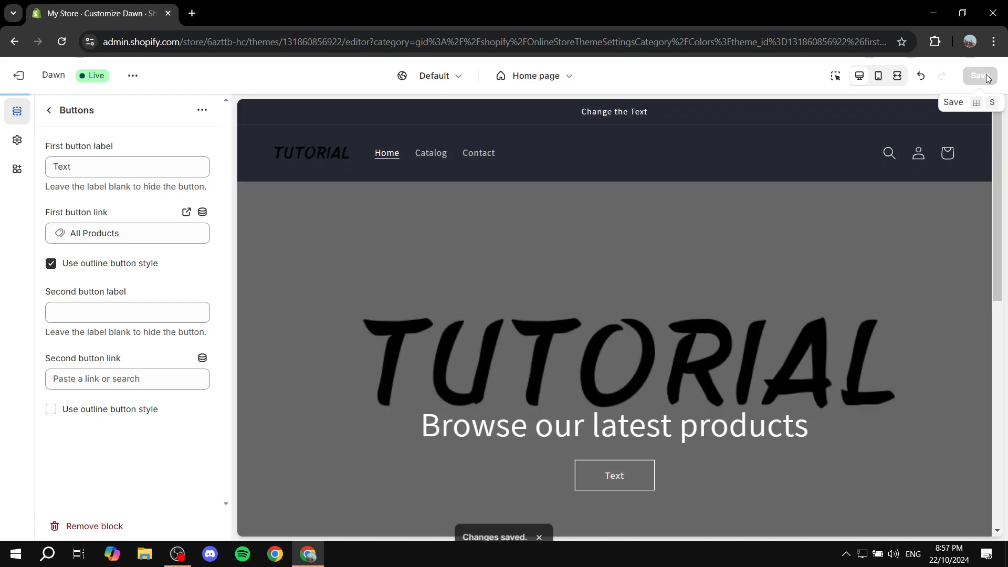
Browse the page template selector and scroll through the home page preview
scroll(695, 229, "down", 10)
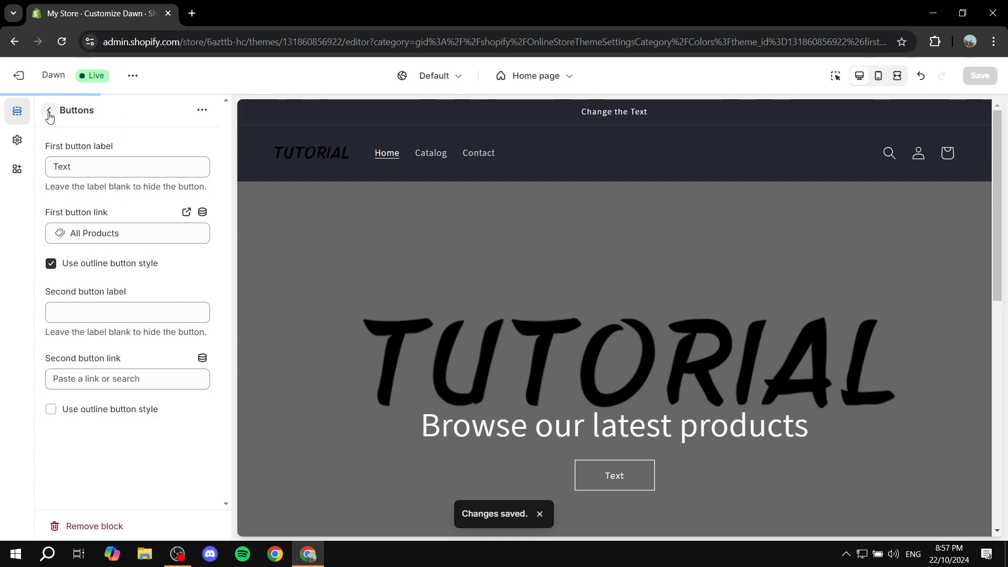
left_click(49, 112)
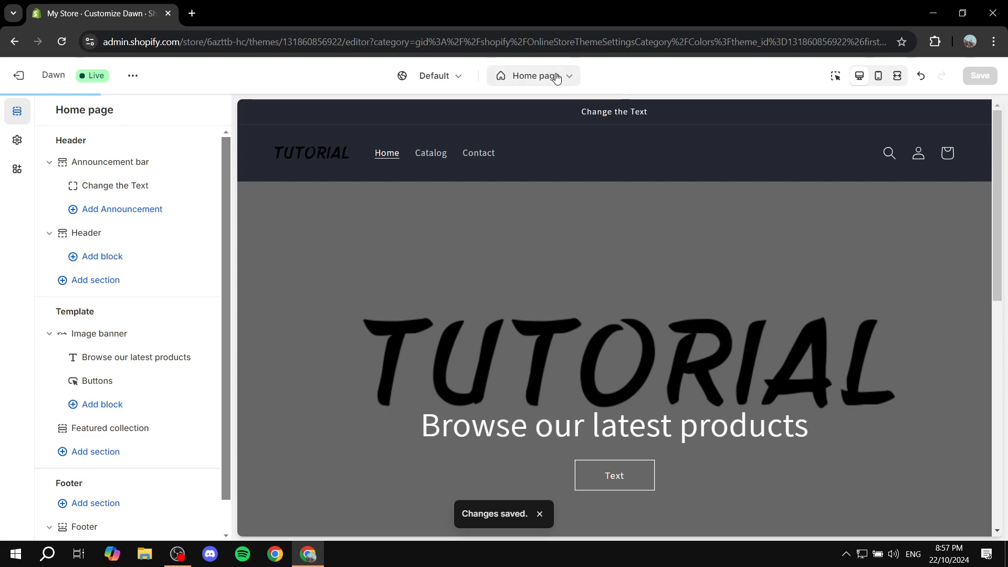
left_click(534, 77)
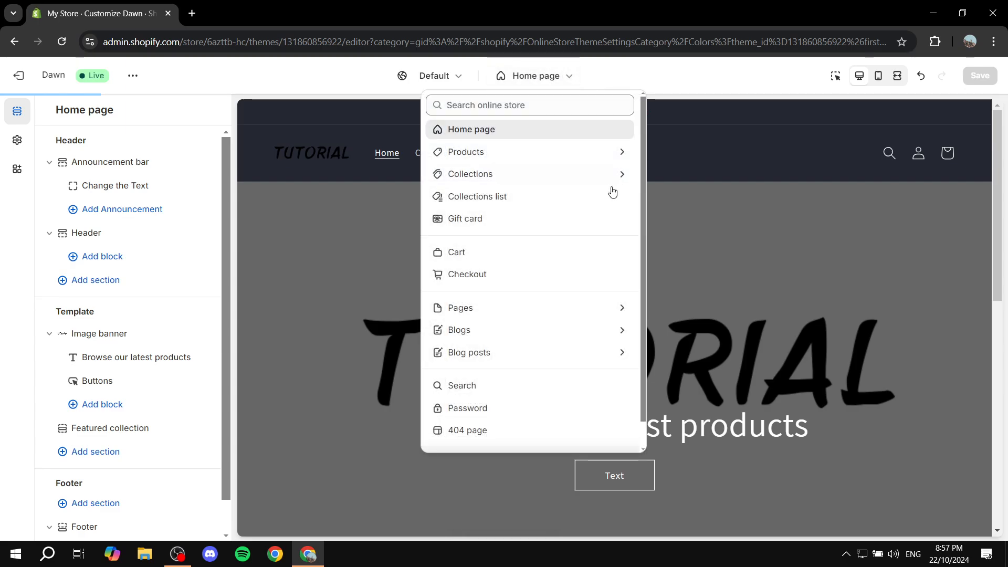
left_click(523, 155)
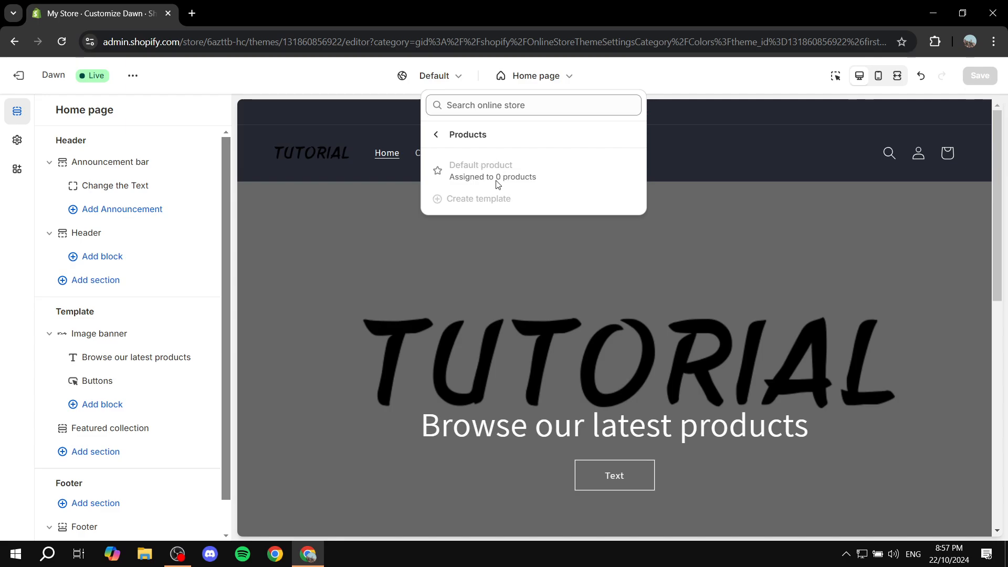
left_click(439, 136)
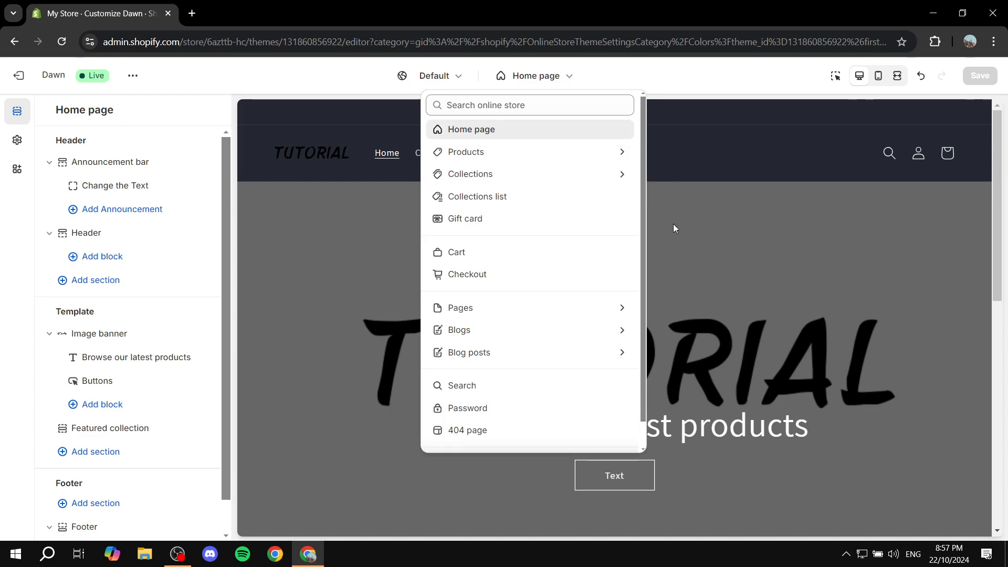
left_click(541, 76)
scroll(744, 282, "down", 10)
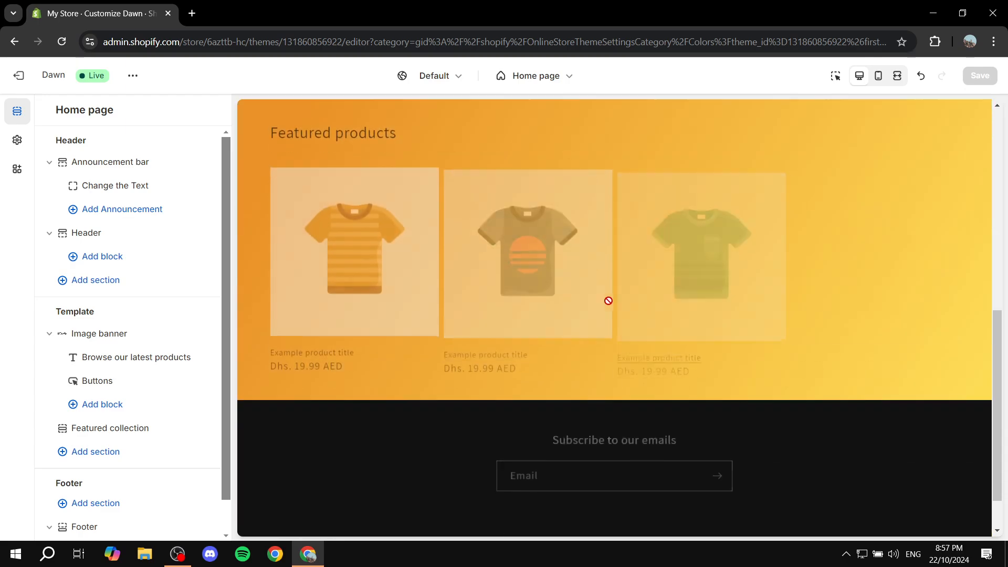
scroll(614, 294, "up", 10)
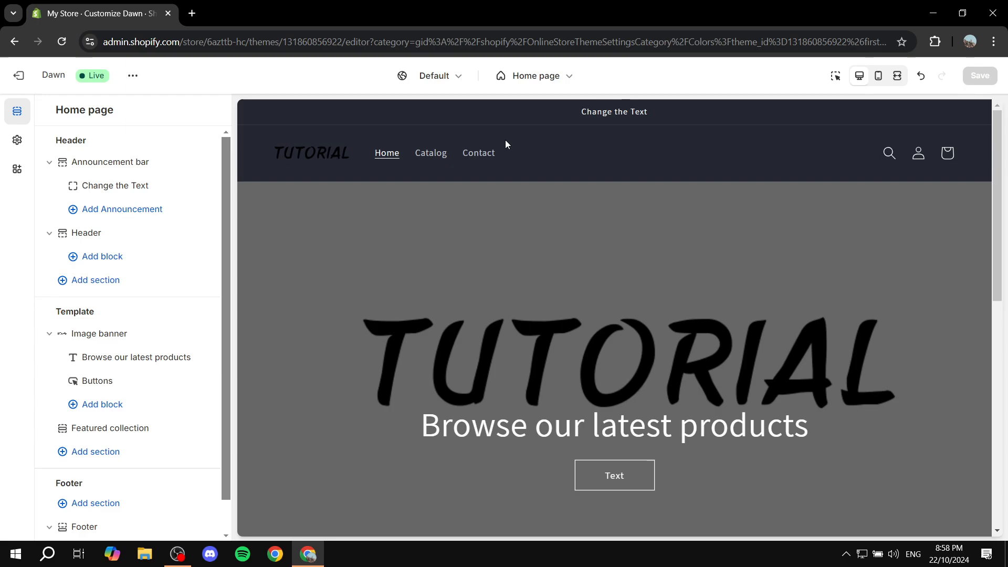
scroll(51, 355, "down", 1)
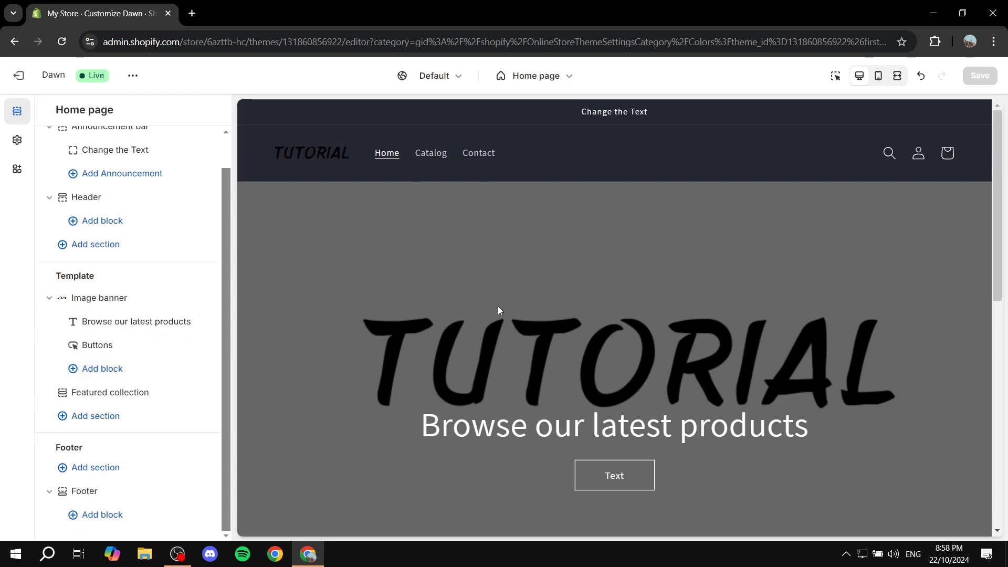
scroll(499, 312, "down", 6)
scroll(493, 317, "up", 6)
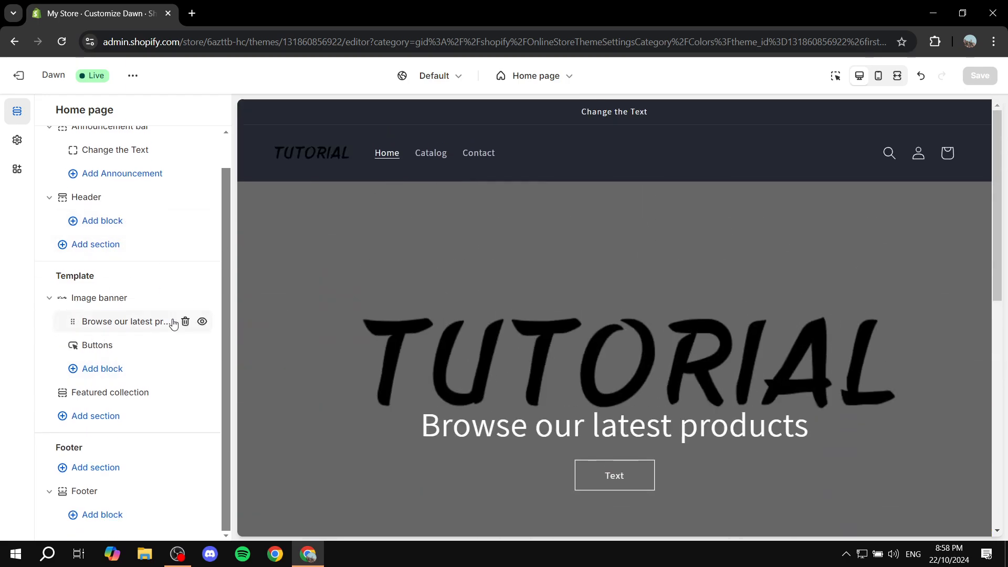
Add a Slideshow section to the home page and move it above the Featured collection
left_click(95, 425)
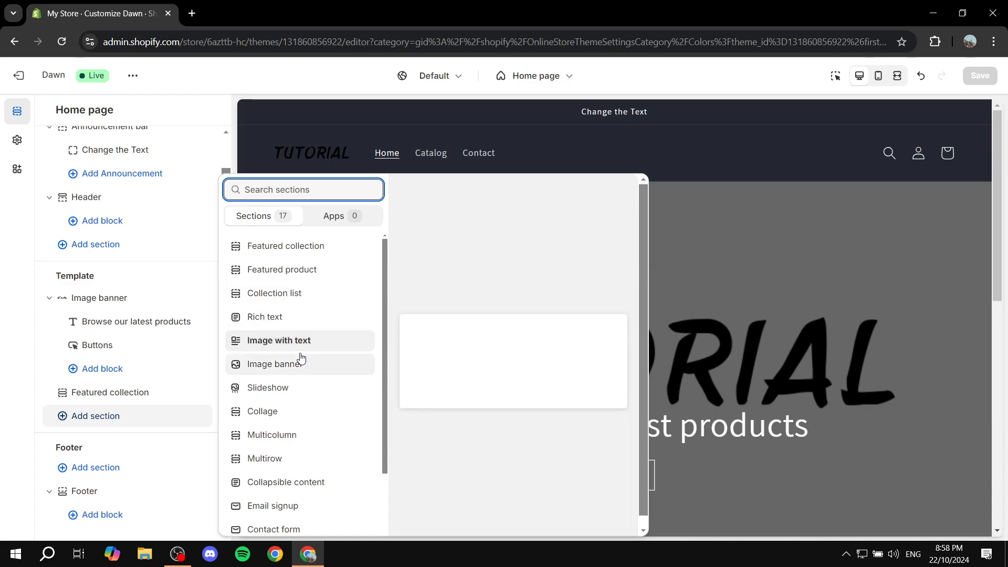
scroll(302, 353, "down", 3)
left_click(281, 325)
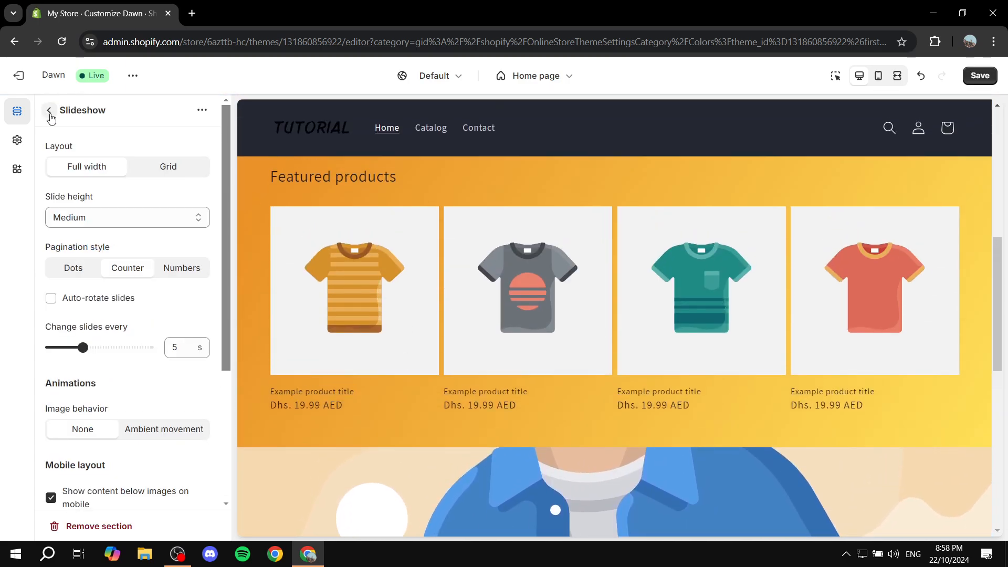
left_click(50, 113)
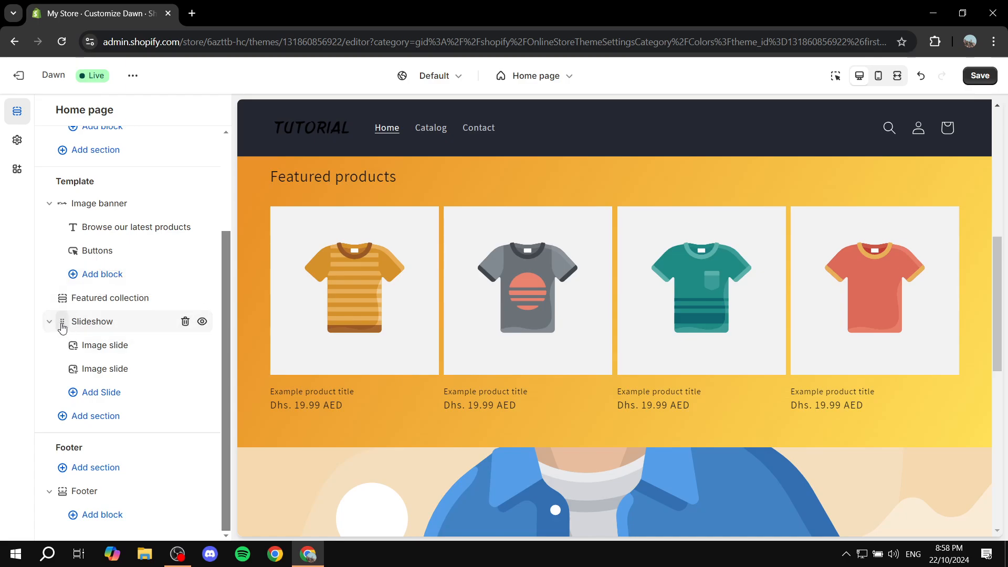
left_click_drag(62, 327, 66, 305)
Inspect the slideshow's first image slide settings and save the theme
scroll(449, 332, "down", 5)
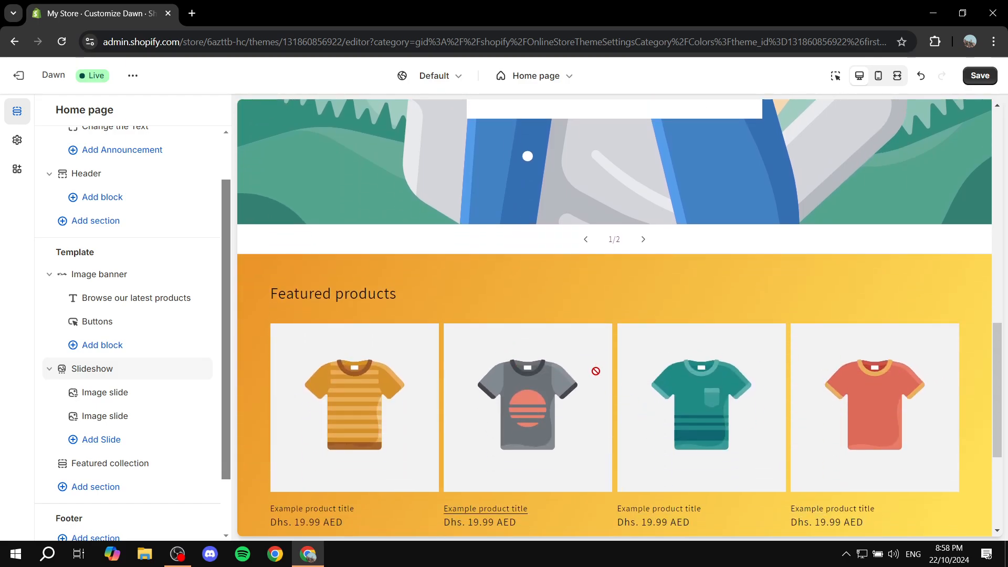
scroll(567, 368, "up", 5)
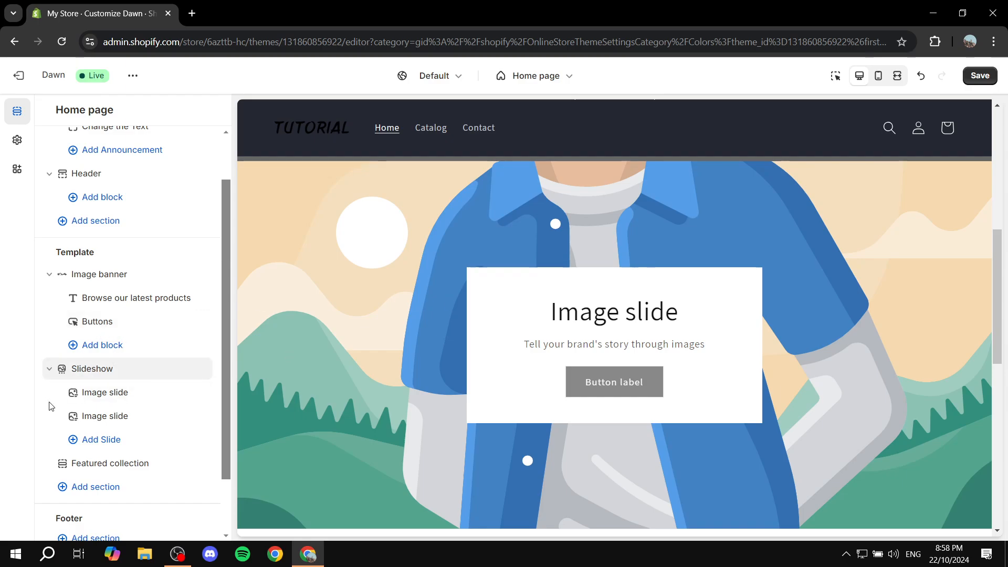
left_click(117, 392)
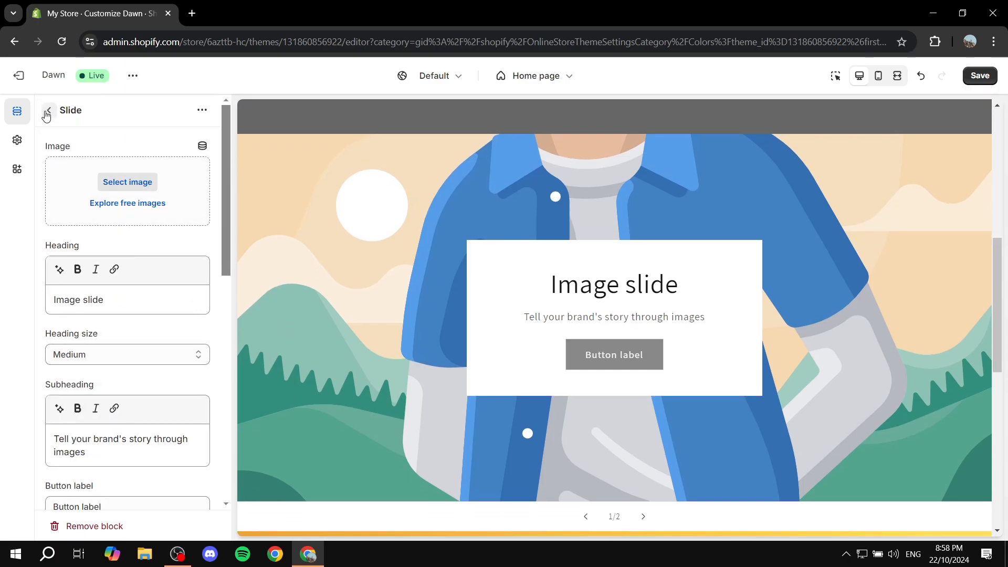
left_click(46, 112)
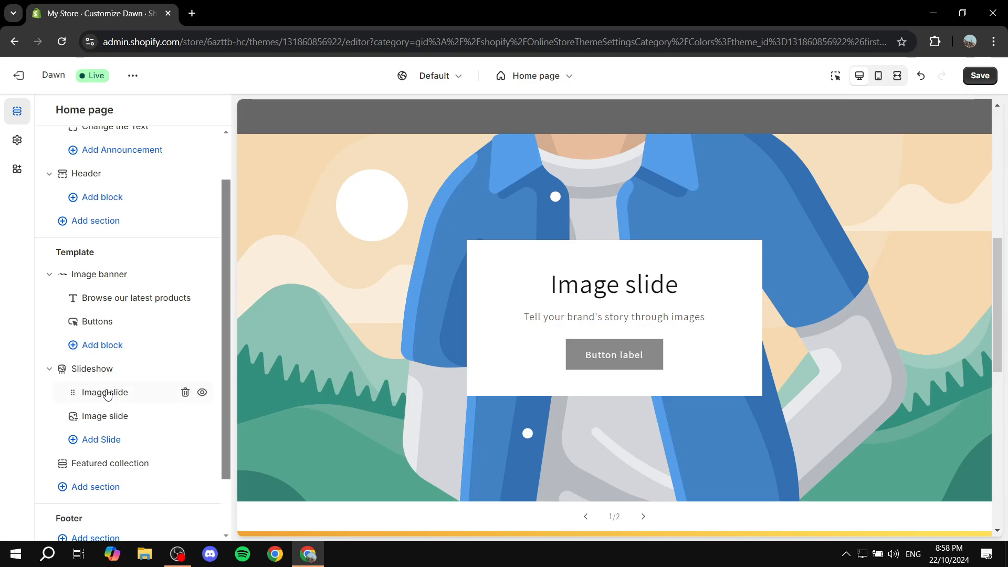
scroll(420, 309, "up", 7)
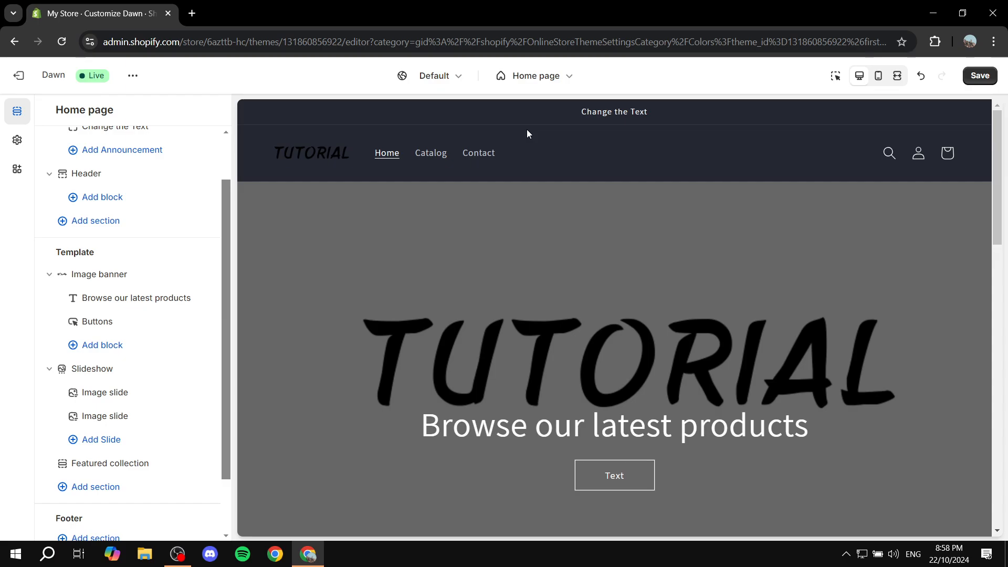
left_click(980, 76)
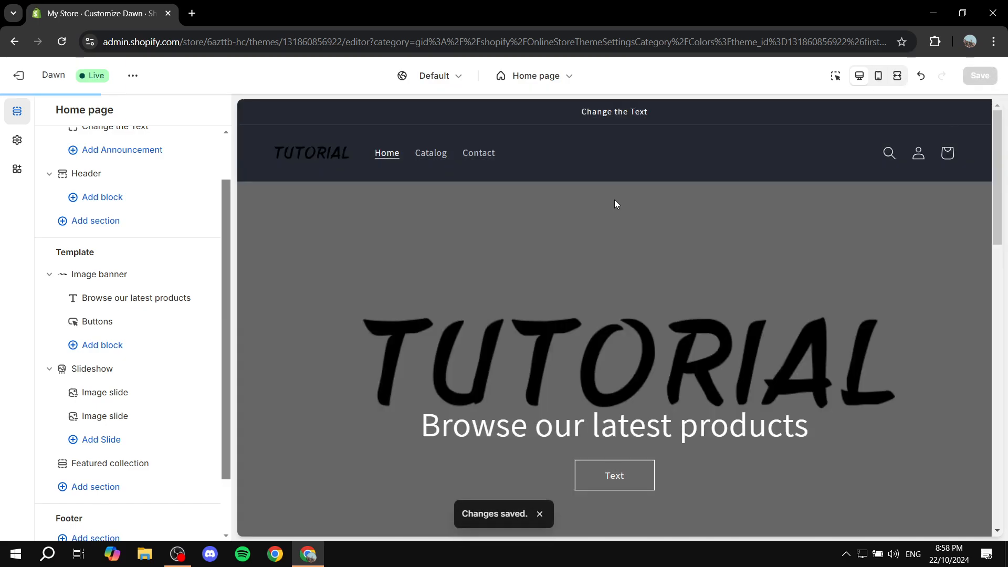
Leave the theme editor, open the Main menu under Navigation and review its menu items
left_click(18, 75)
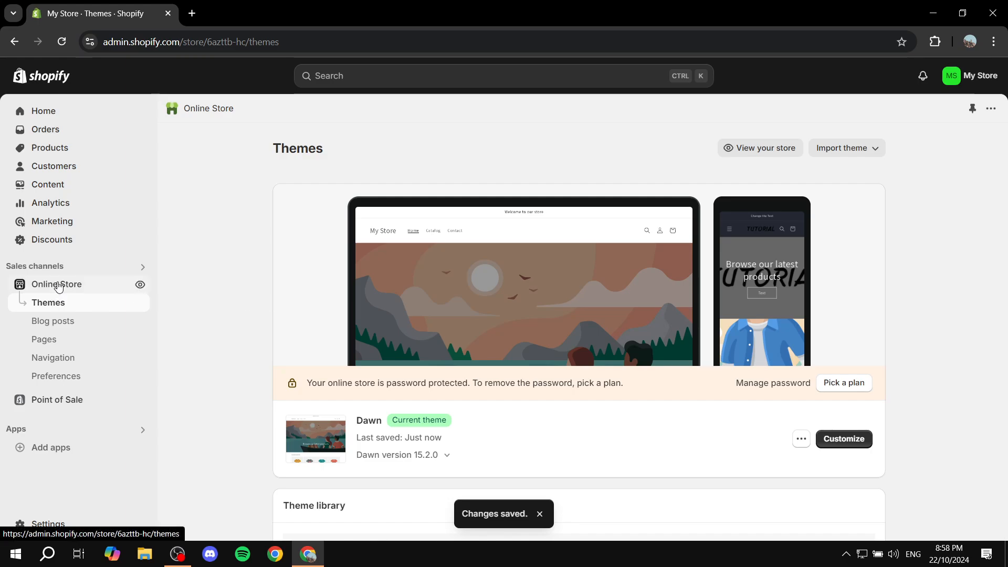
left_click(50, 359)
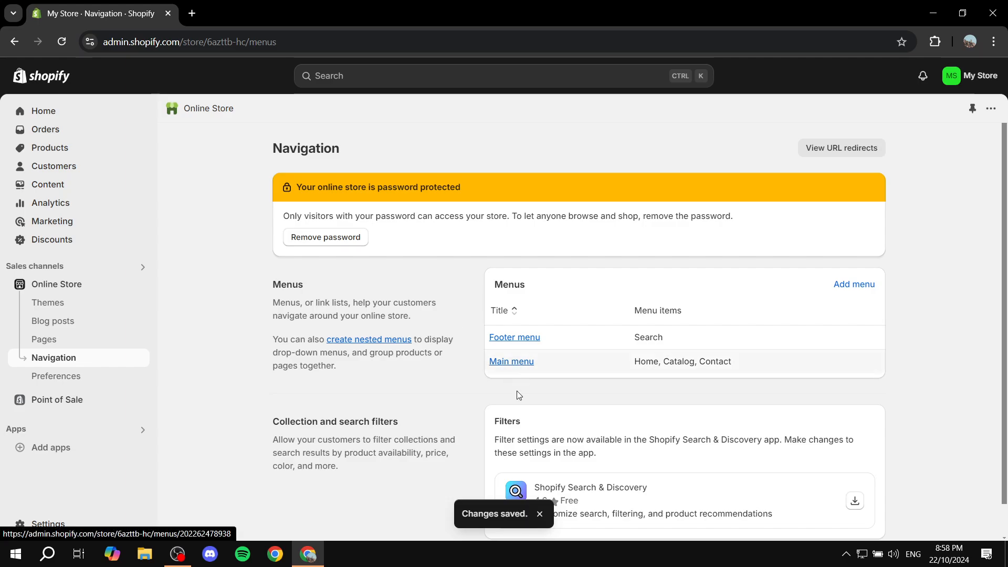
left_click(524, 362)
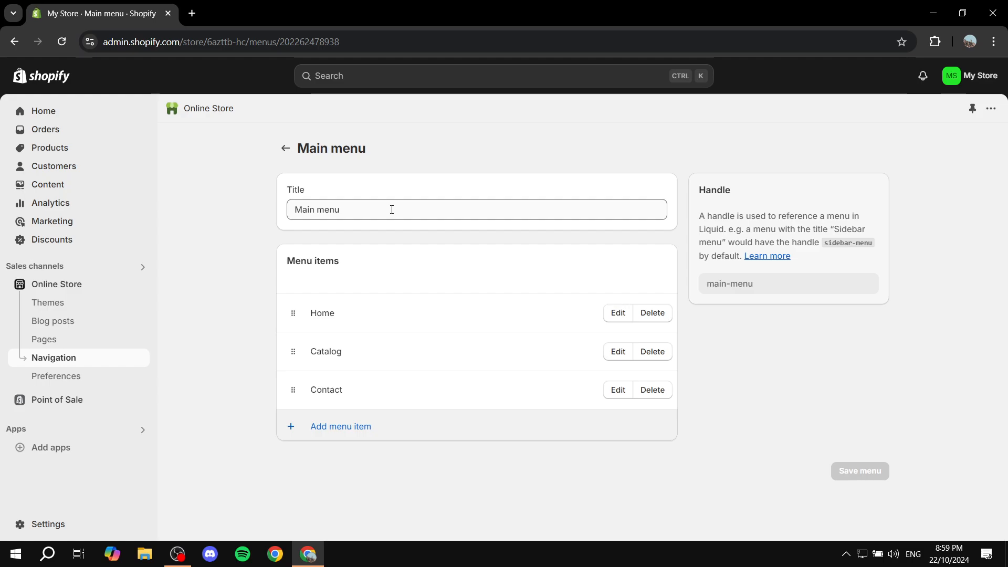
left_click_drag(274, 257, 368, 256)
left_click(368, 256)
left_click_drag(310, 320, 336, 317)
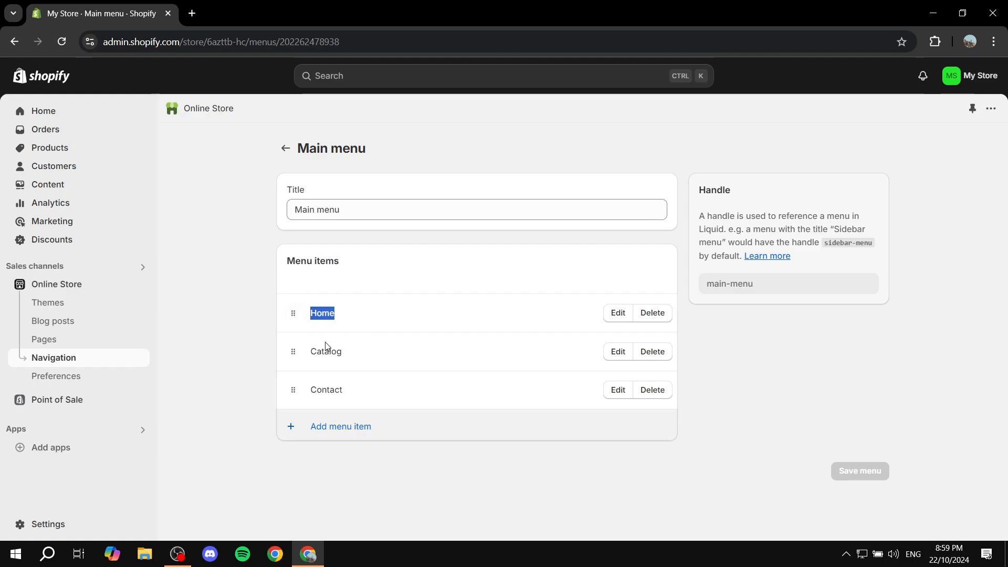
left_click_drag(306, 361, 360, 362)
left_click_drag(310, 394, 398, 396)
left_click(419, 395)
Add a menu item named "Test" that links to the Privacy Policy page
left_click(365, 431)
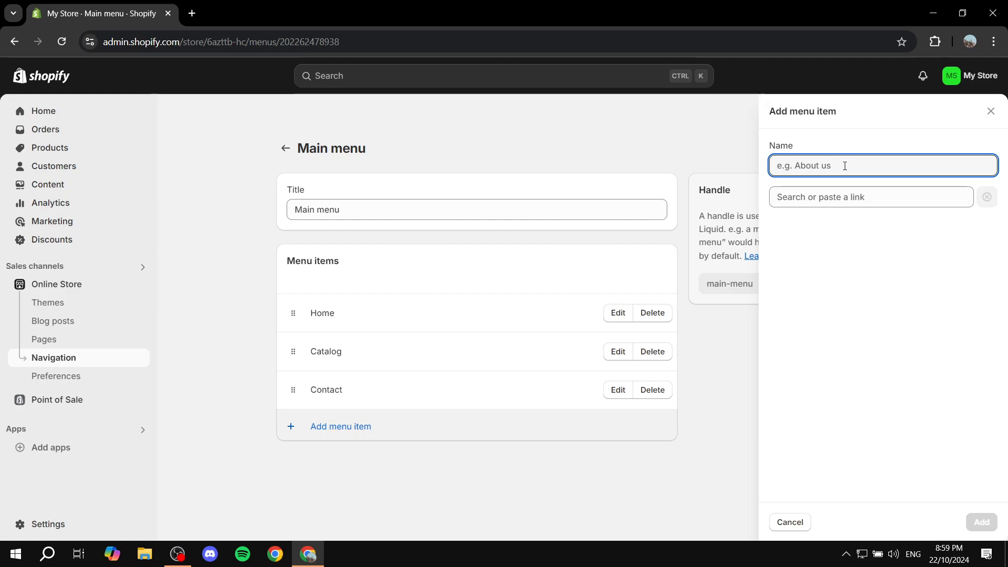
type("Test")
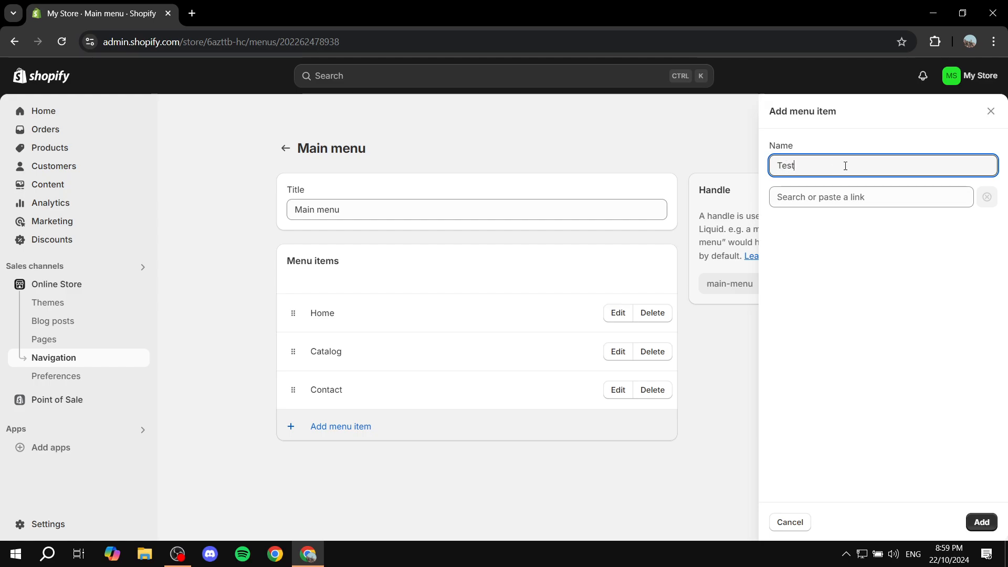
left_click(834, 197)
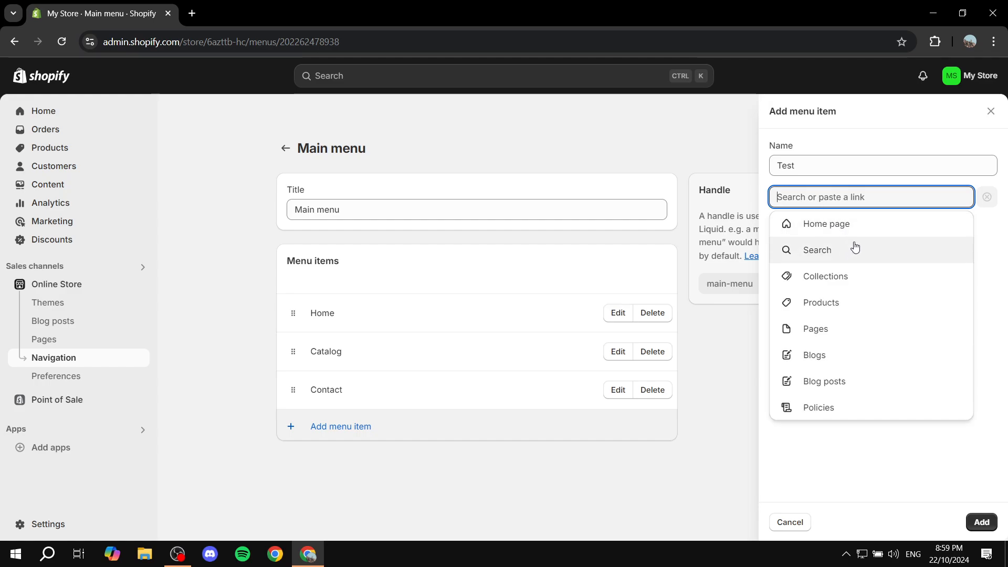
left_click(834, 362)
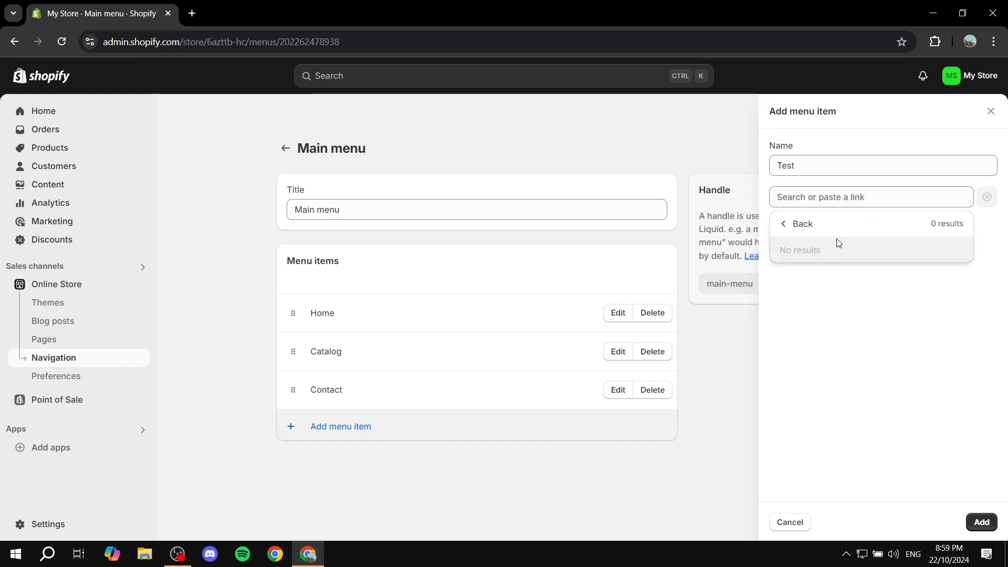
left_click(819, 225)
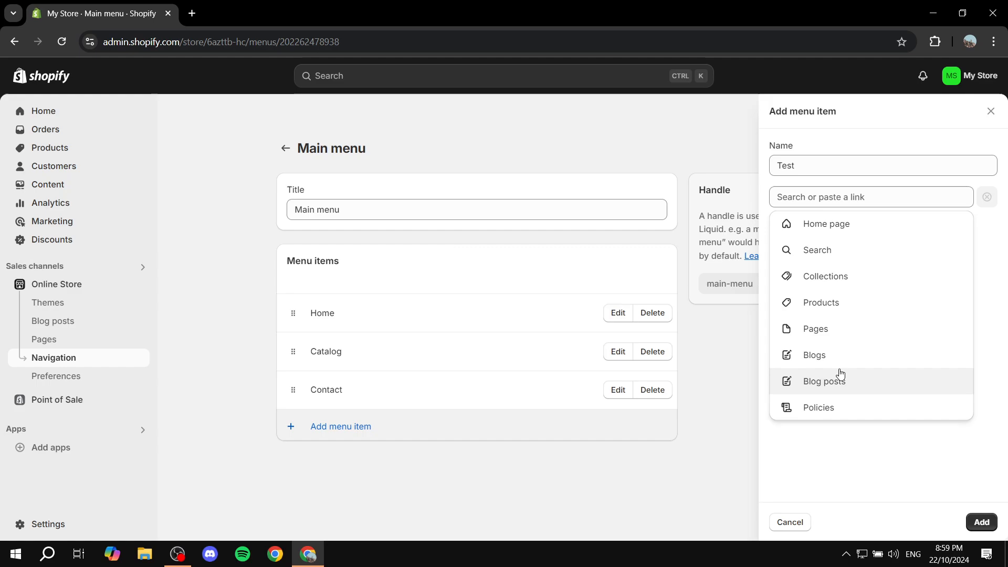
left_click(824, 405)
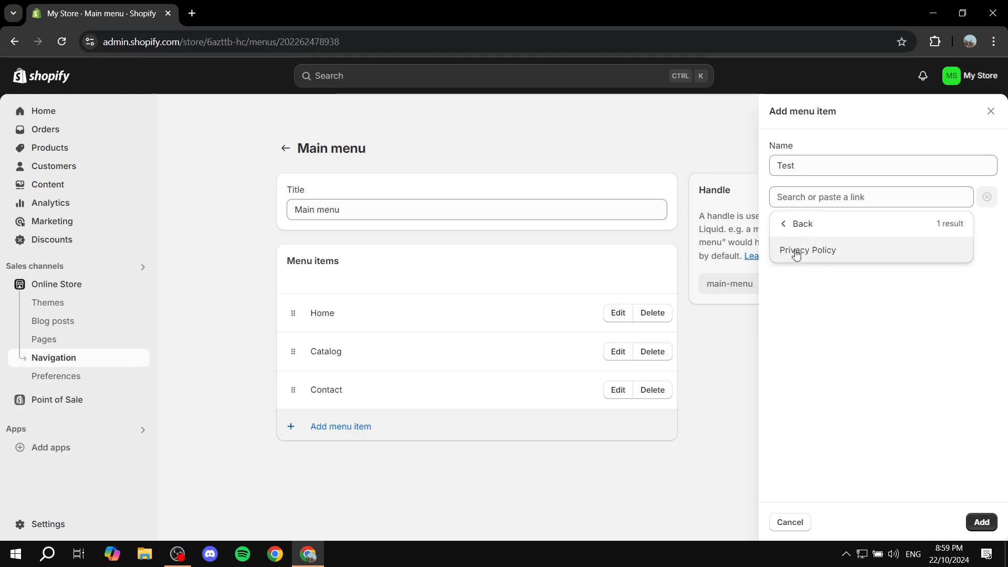
left_click(812, 257)
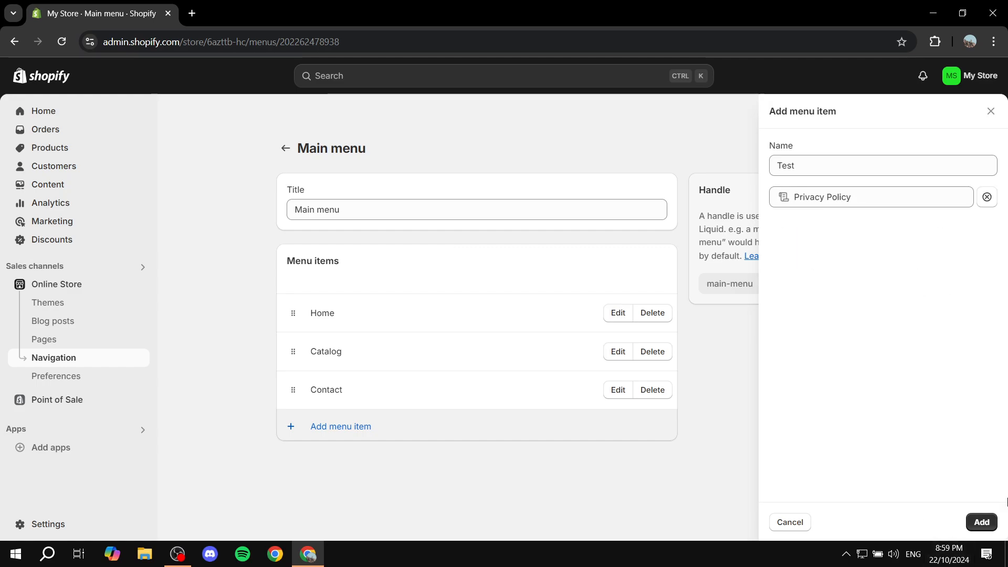
left_click(977, 525)
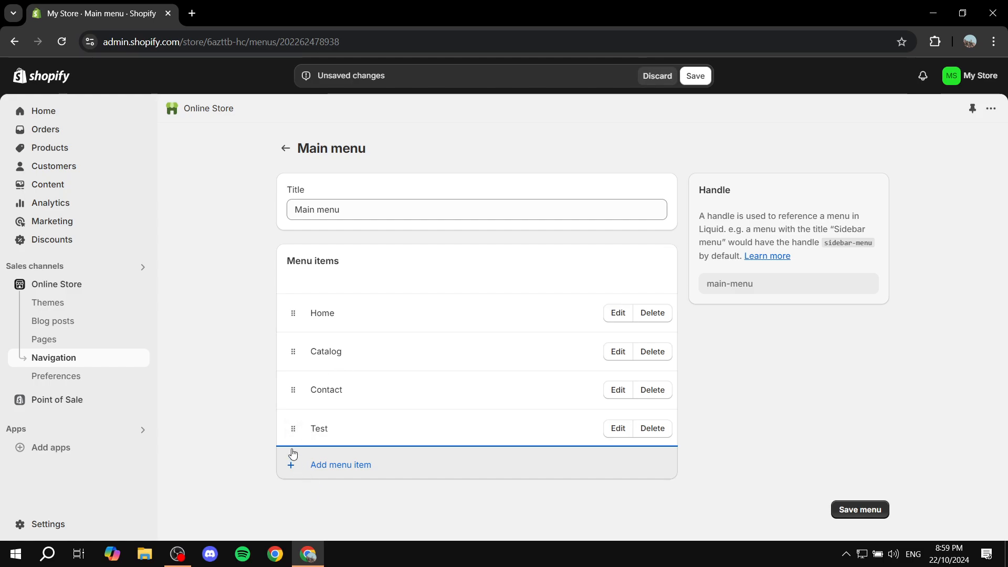
Nest the Test and Catalog items under Contact as a dropdown and save the menu
left_click_drag(293, 429, 331, 421)
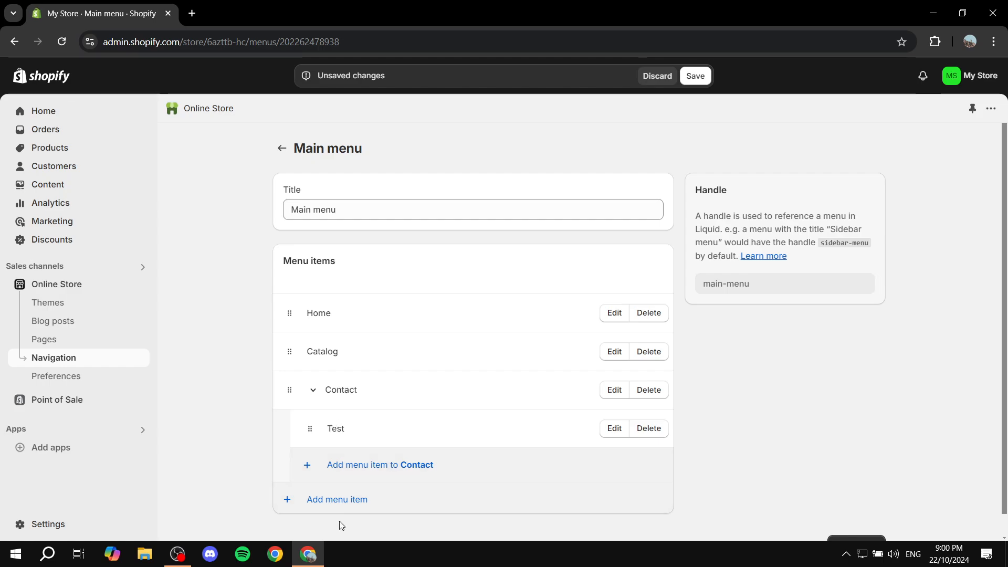
left_click_drag(289, 351, 310, 430)
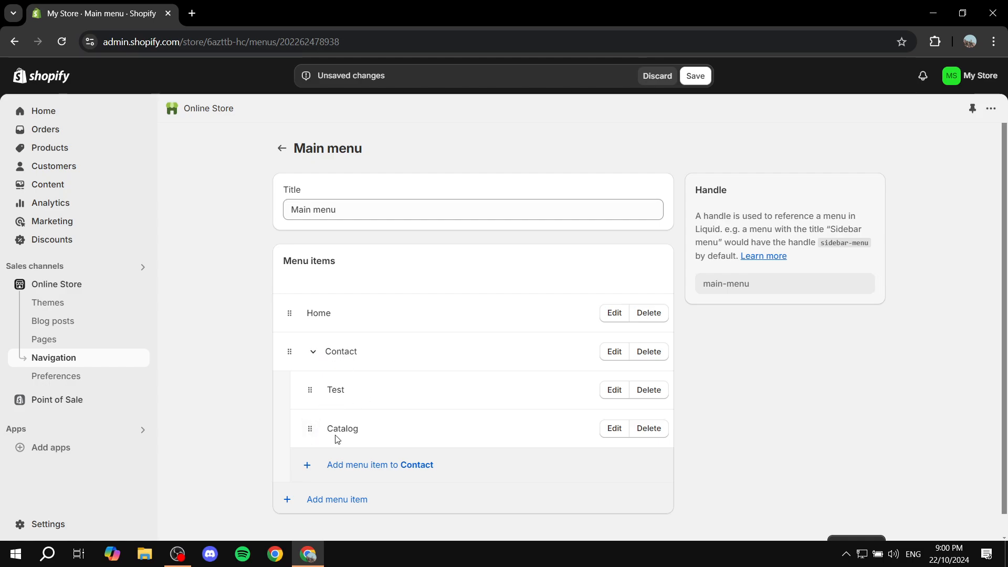
left_click(695, 76)
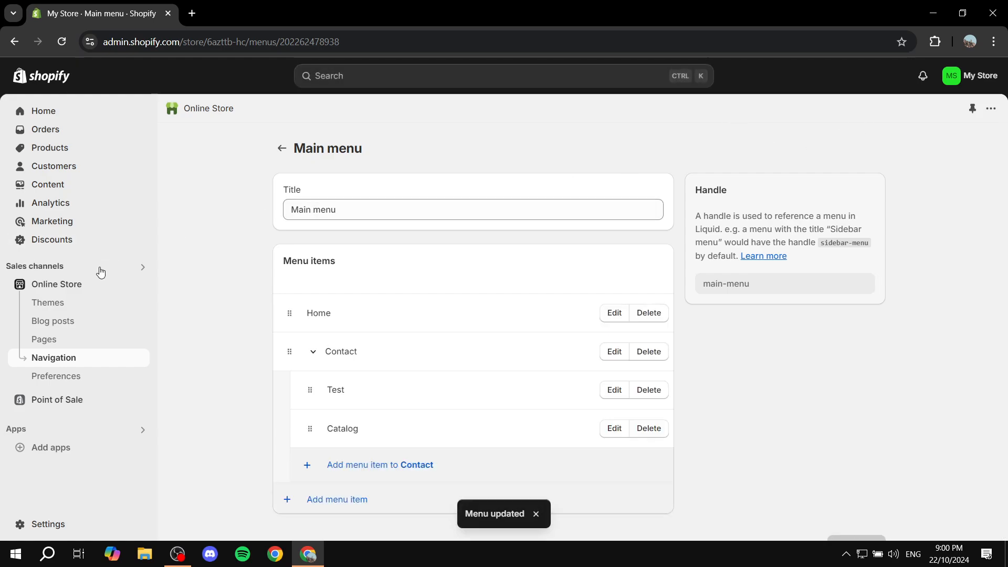
Preview the online store and check the Contact dropdown in the header menu
left_click(139, 286)
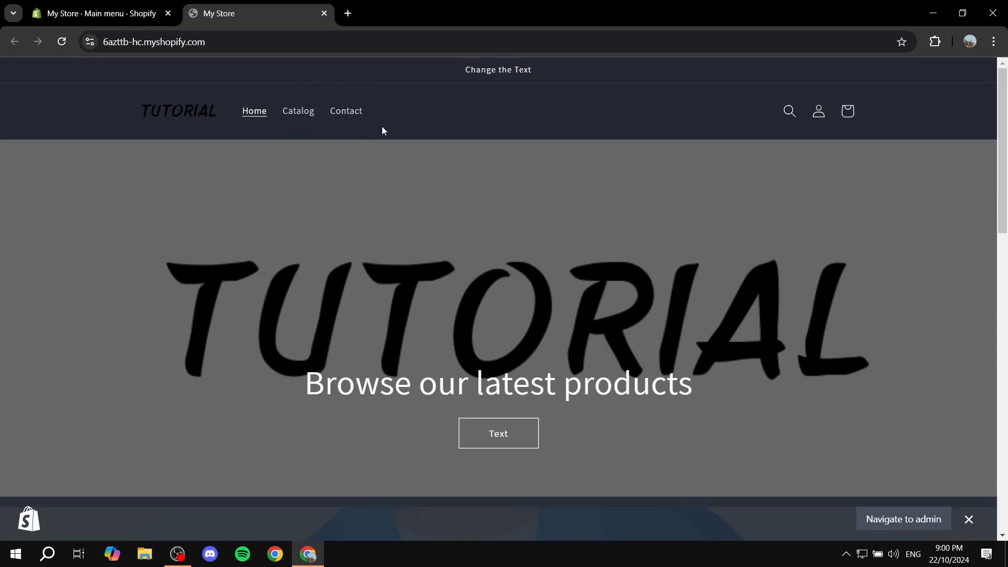
left_click(65, 42)
left_click(63, 44)
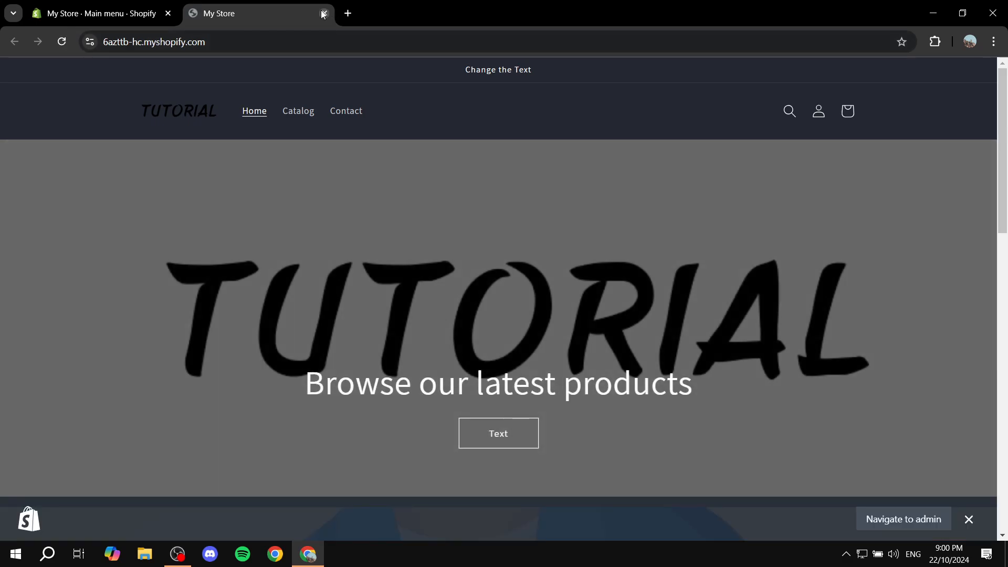
left_click(324, 14)
left_click(61, 42)
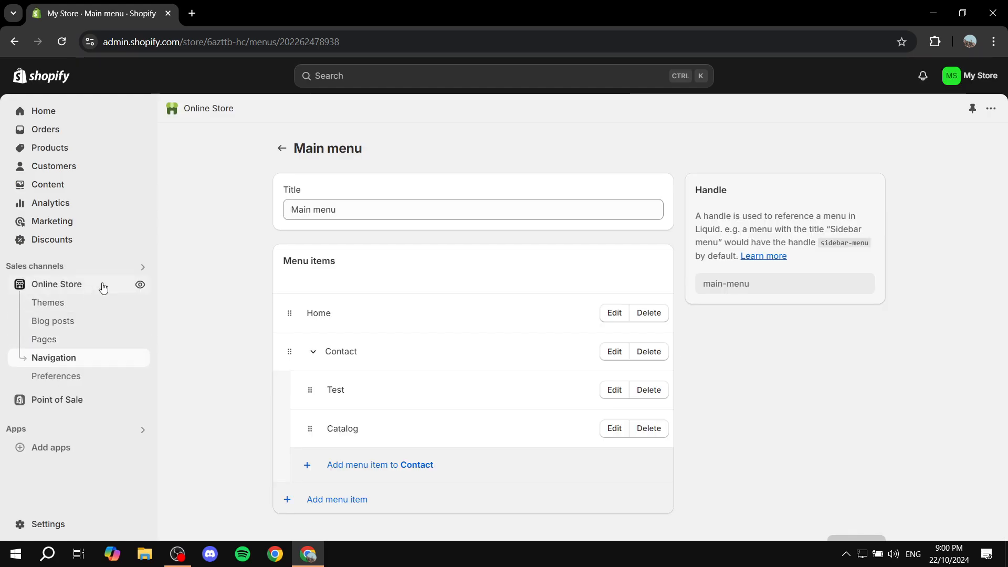
left_click(140, 284)
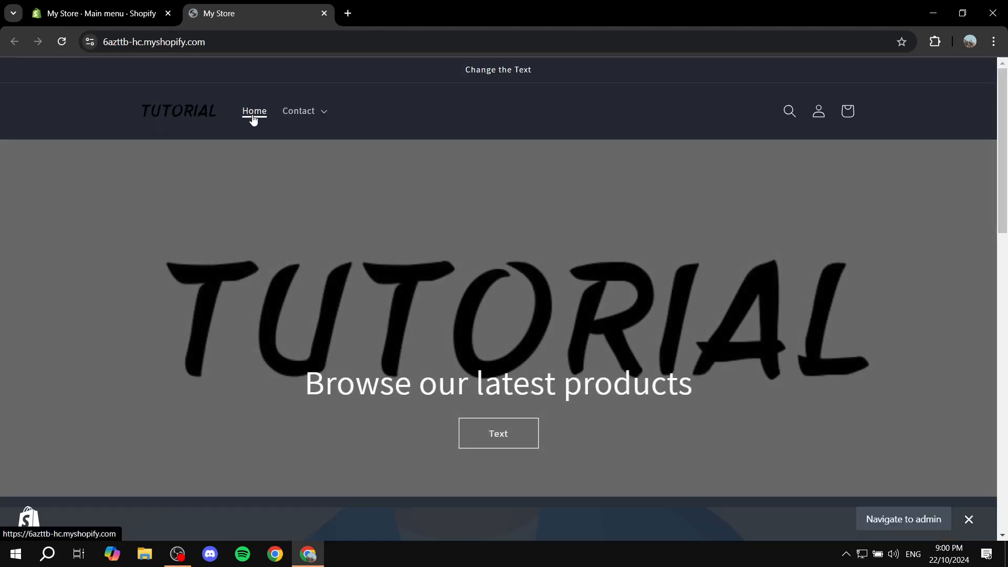
left_click(322, 116)
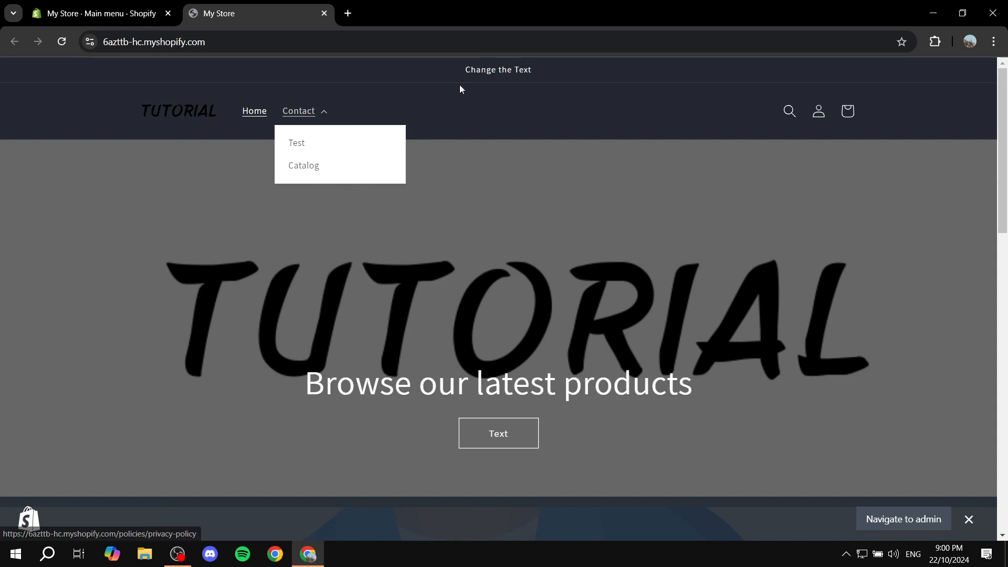
left_click(556, 88)
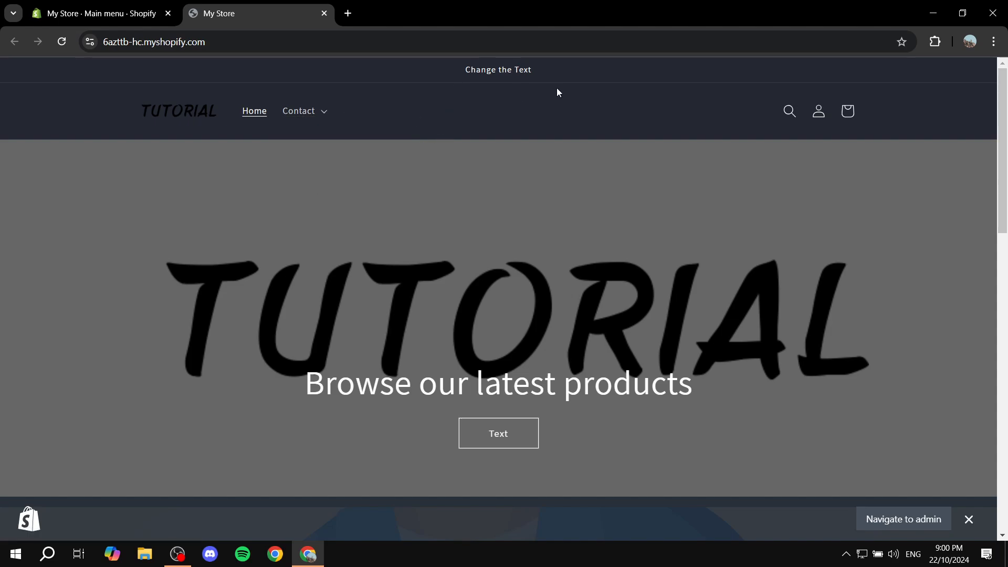
left_click(326, 17)
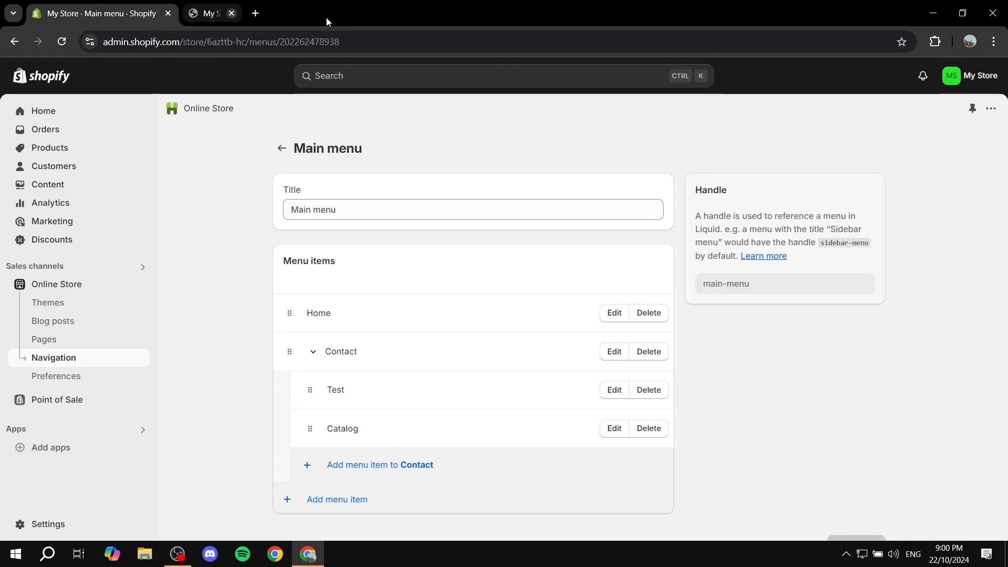
Open the Pages list, then search the store settings for policies and review the Policies page
left_click(35, 340)
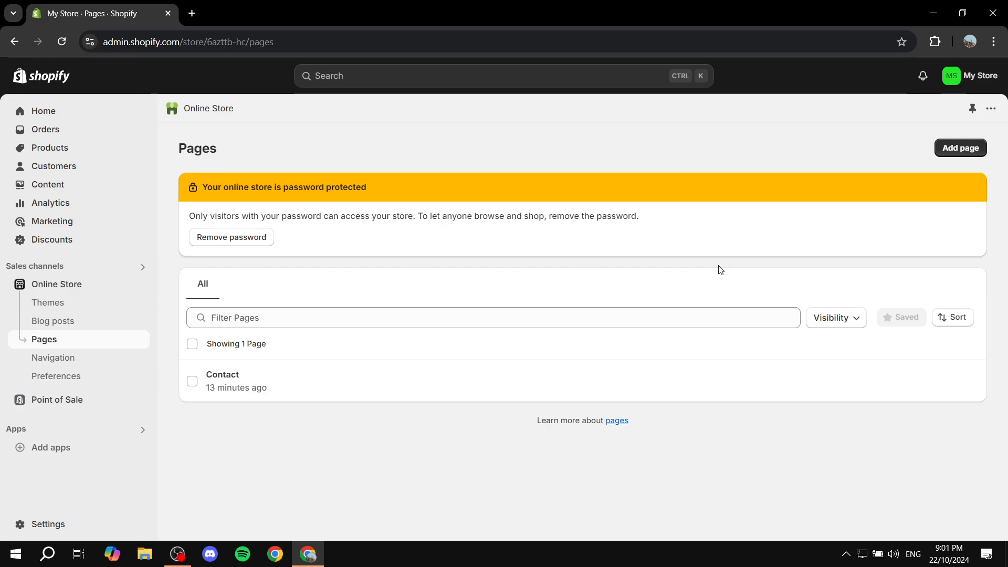
left_click(37, 524)
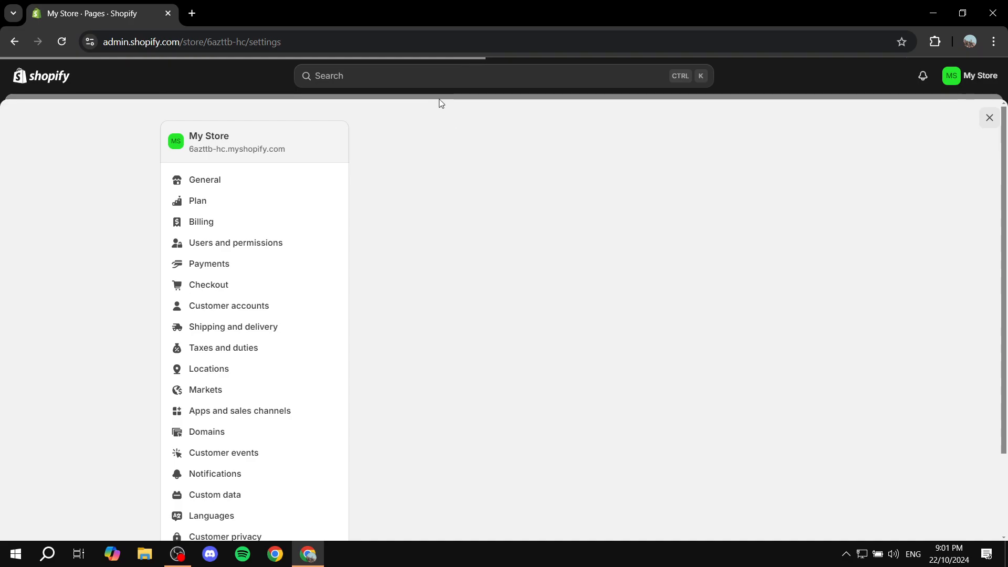
left_click(428, 76)
type("poli")
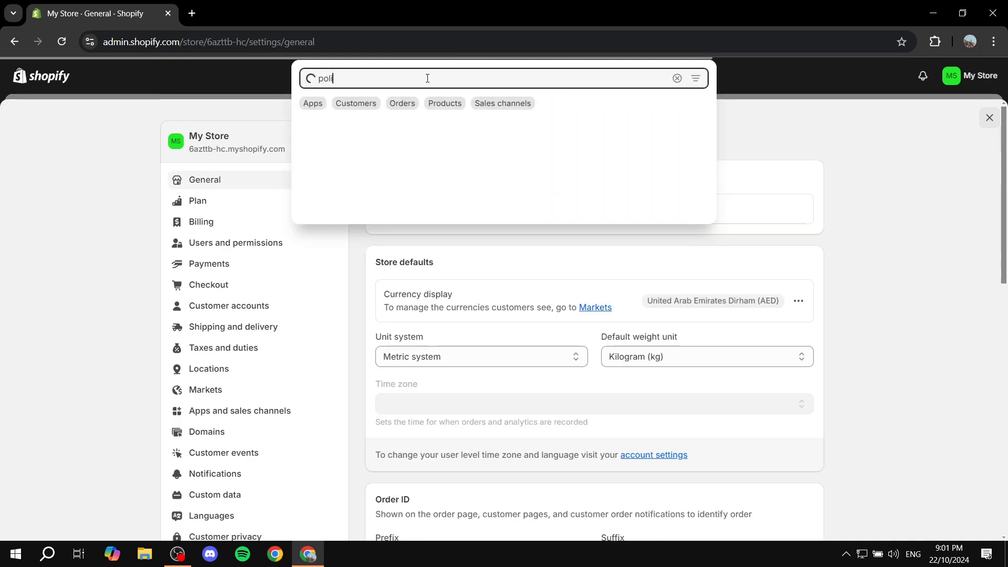
type("cie")
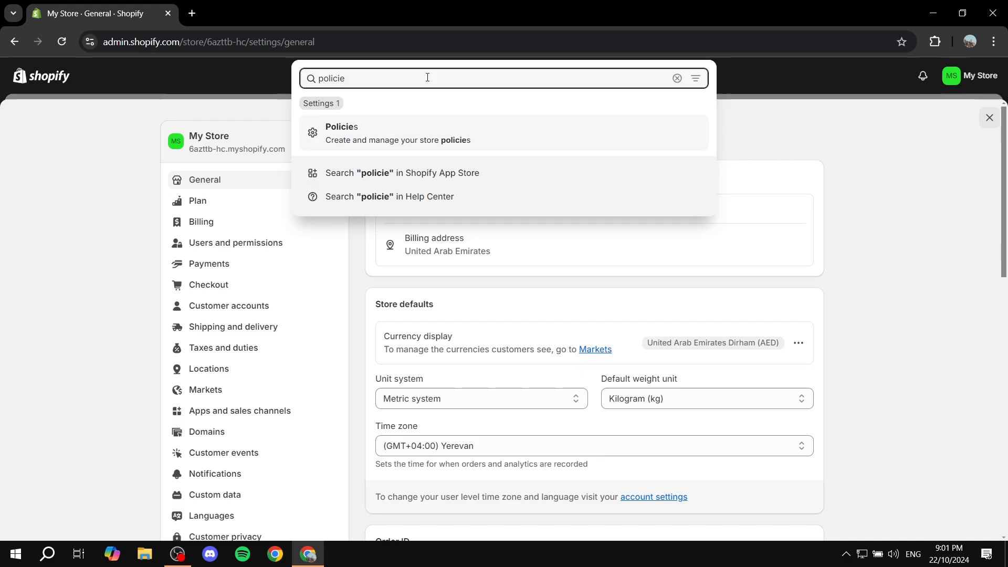
left_click(433, 134)
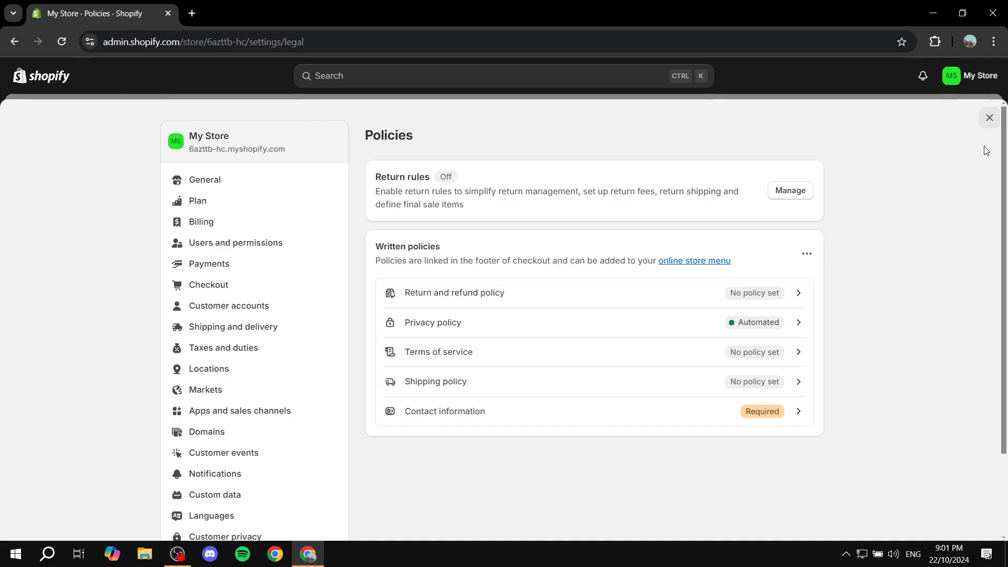
left_click(989, 119)
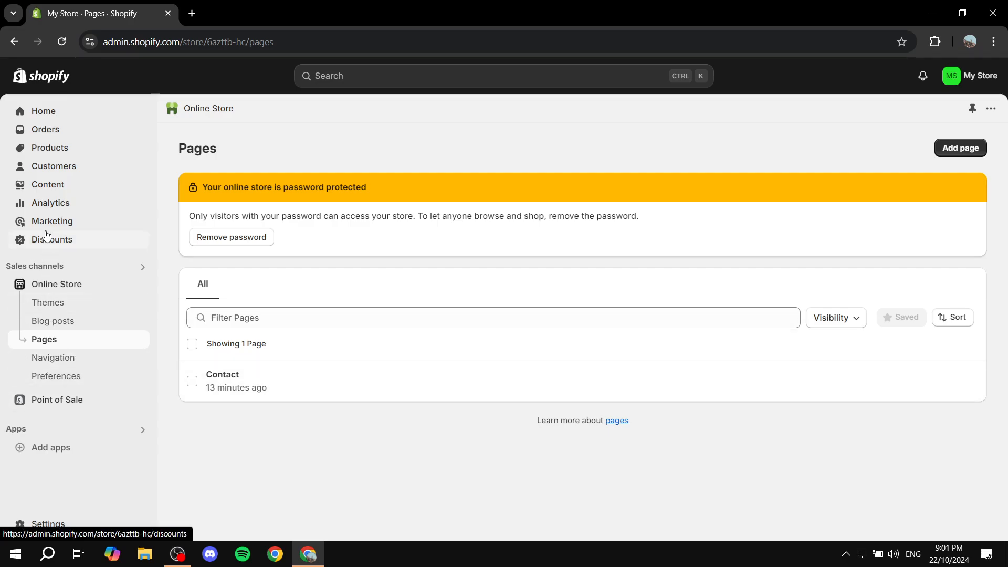
Browse the recommended apps from Products and the Shopify App Store
left_click(46, 149)
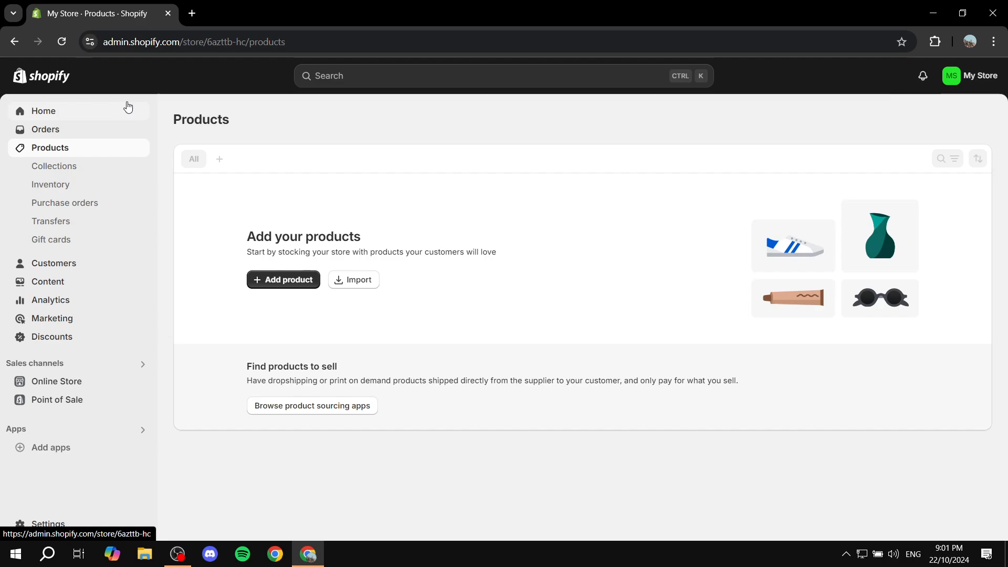
left_click(63, 448)
scroll(435, 401, "down", 1)
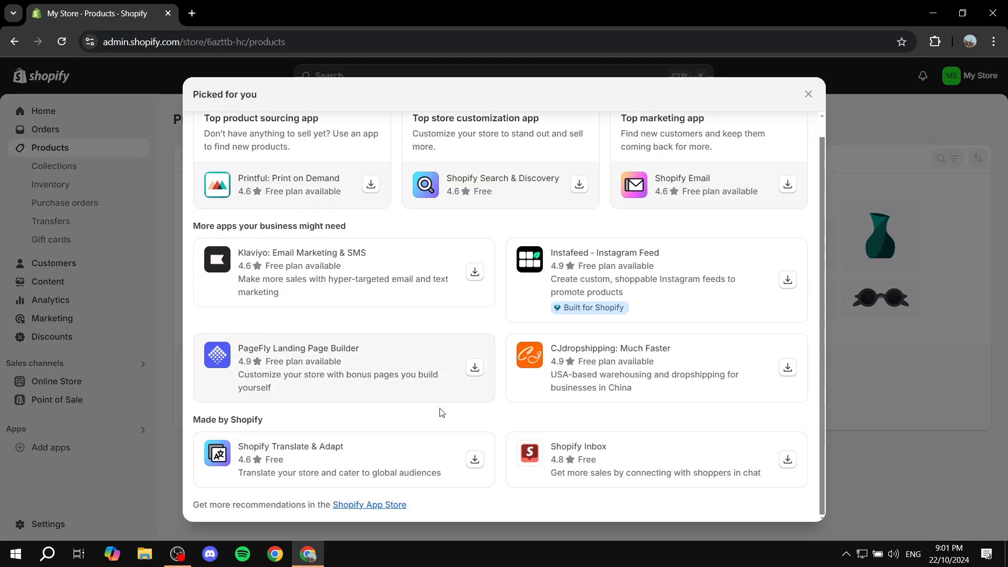
left_click(391, 508)
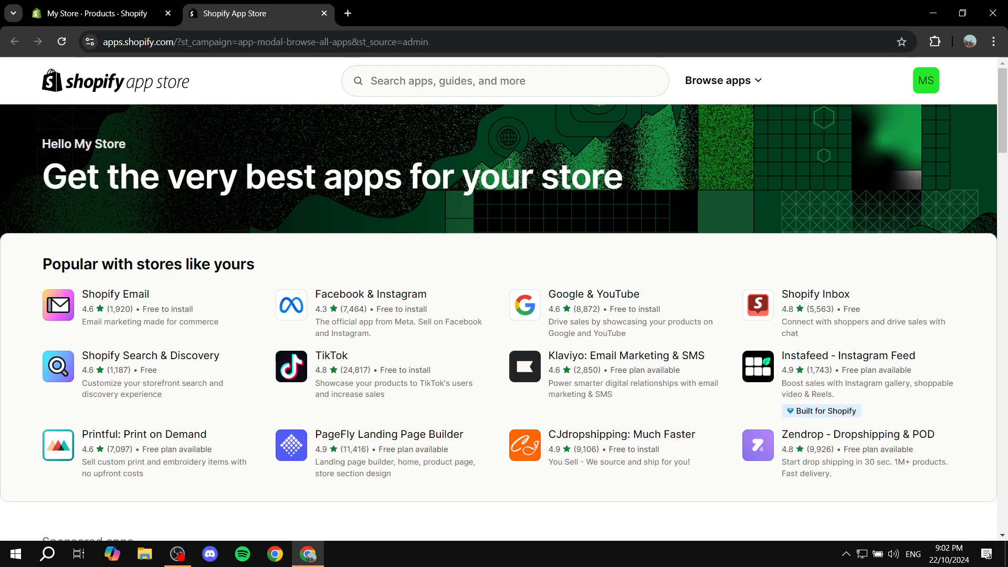
left_click(324, 14)
left_click(808, 94)
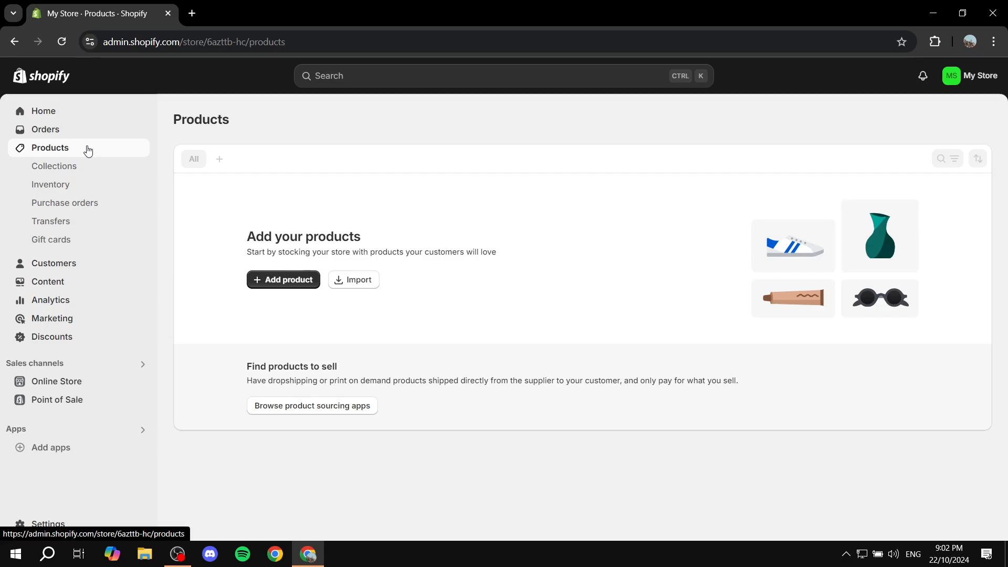
Start a new product and examine its Title and Description fields
left_click(276, 278)
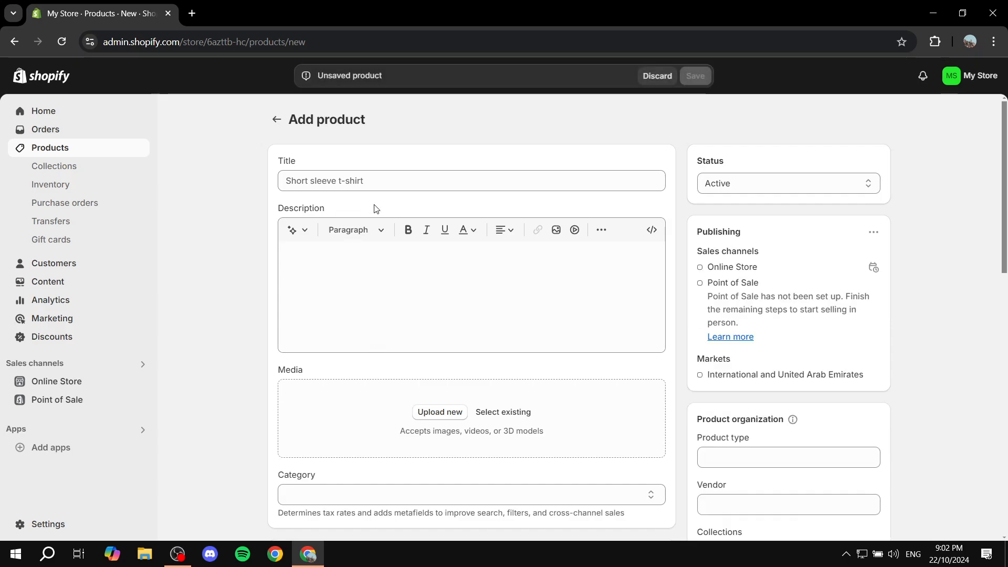
left_click(382, 182)
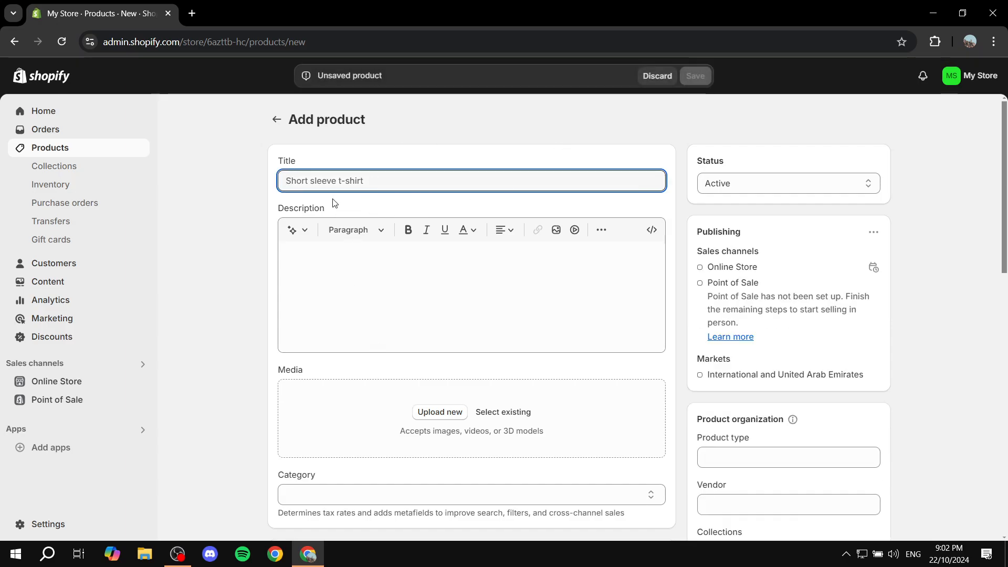
left_click_drag(284, 170, 338, 166)
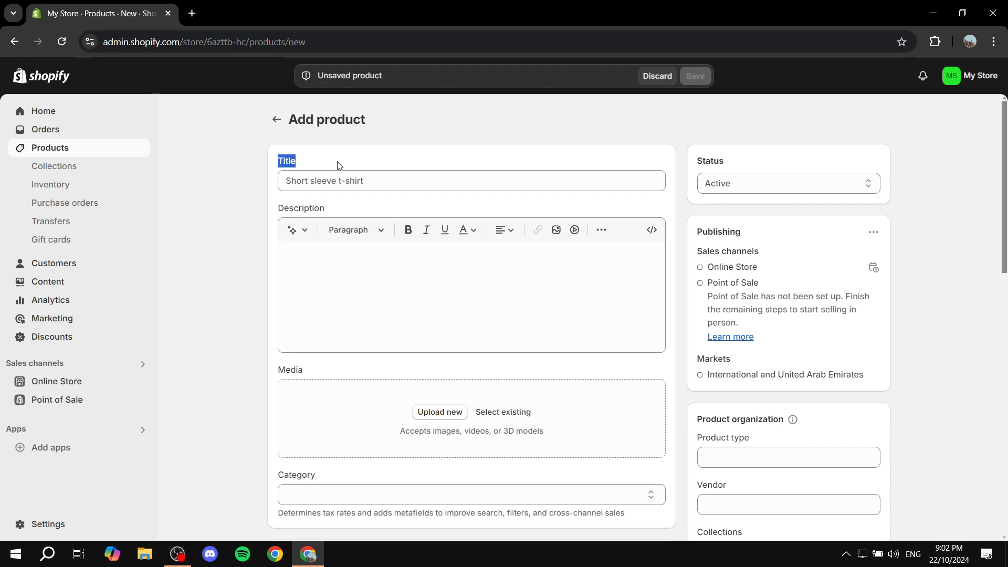
left_click_drag(271, 209, 398, 207)
left_click(393, 208)
left_click_drag(261, 157, 338, 153)
left_click(341, 155)
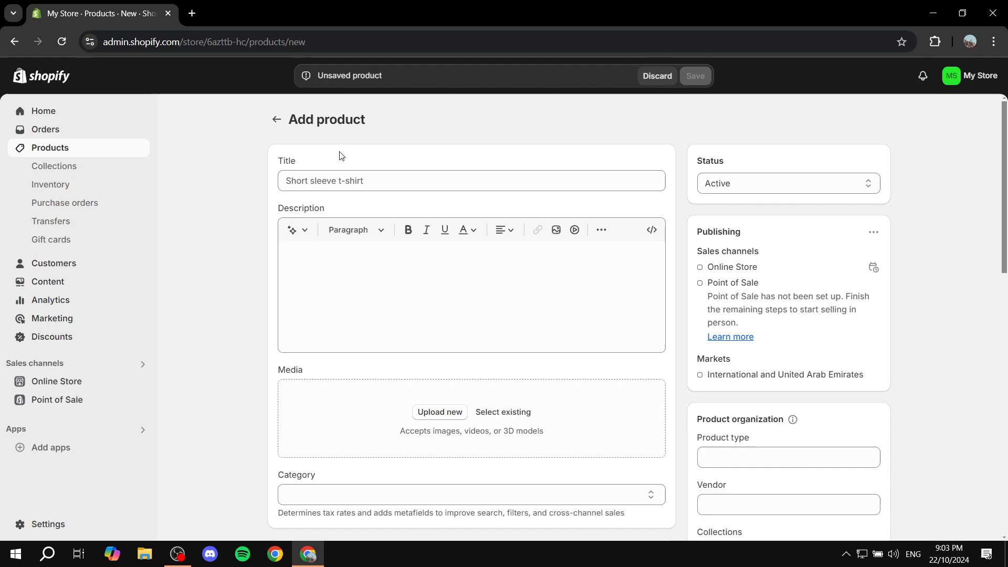
left_click_drag(272, 208, 366, 207)
left_click(365, 207)
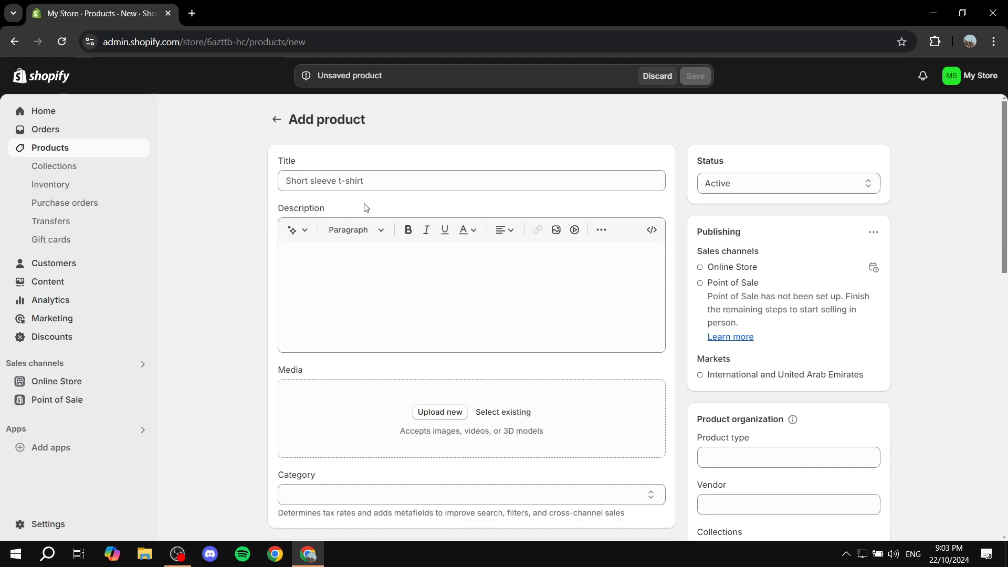
left_click(381, 290)
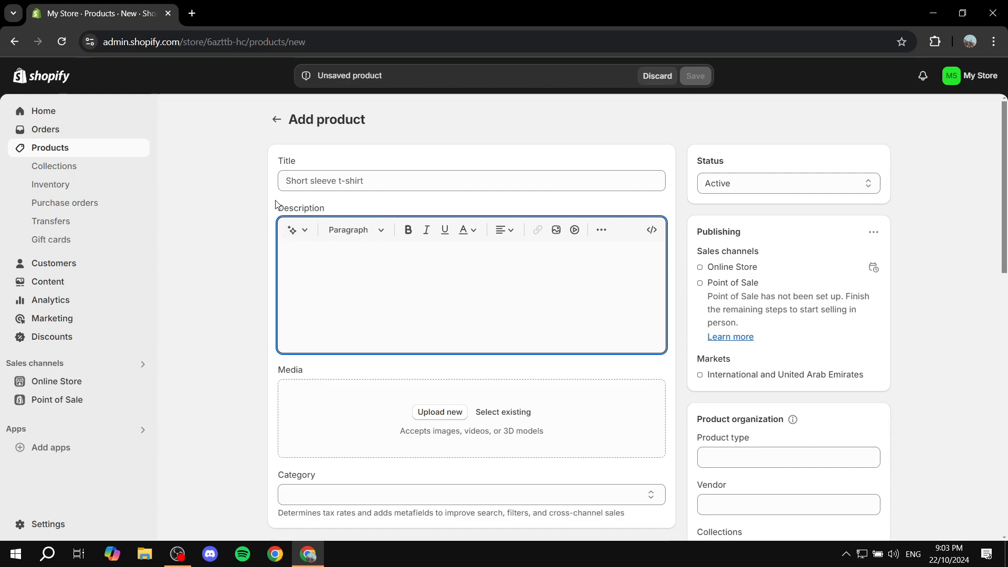
double_click(297, 208)
left_click(342, 201)
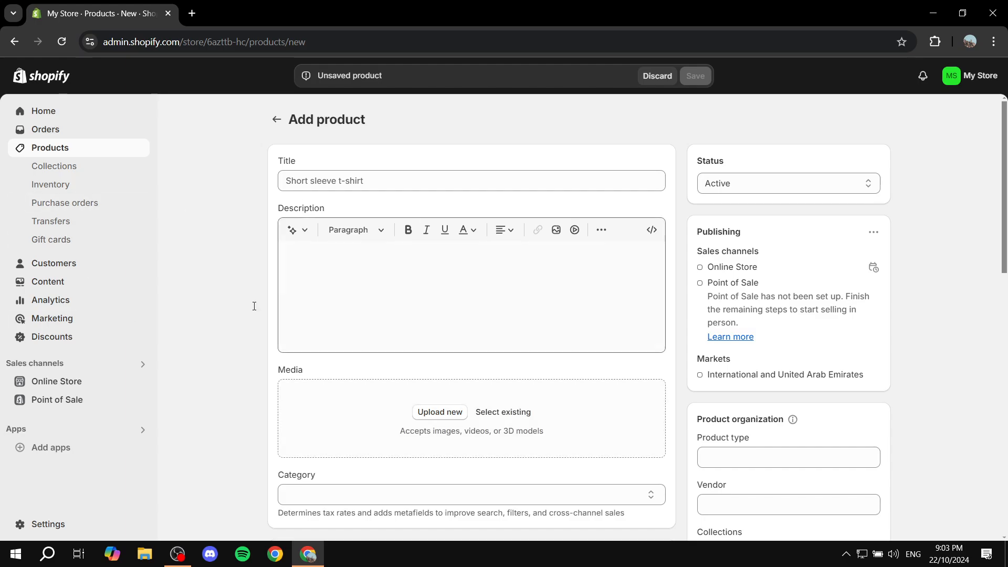
Upload a red image as the product's media
scroll(543, 291, "down", 3)
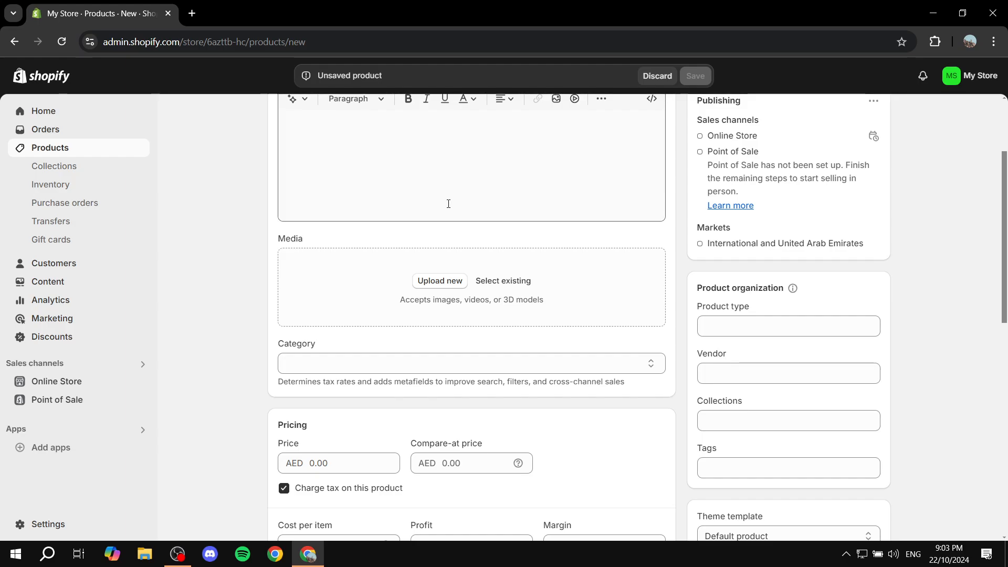
left_click_drag(278, 240, 373, 239)
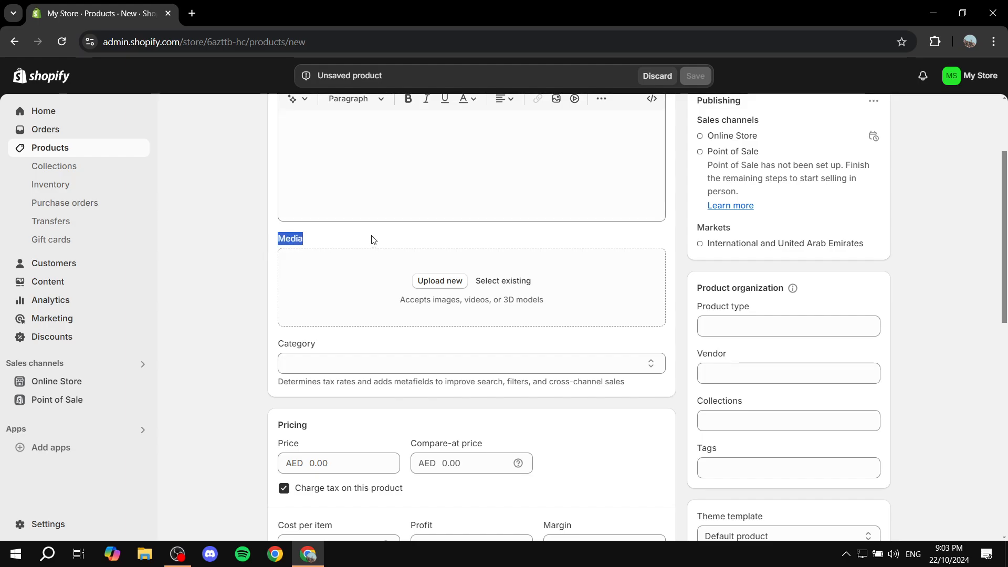
left_click(440, 281)
left_click(457, 136)
double_click(457, 137)
Title the product Red
scroll(585, 310, "up", 3)
left_click(396, 181)
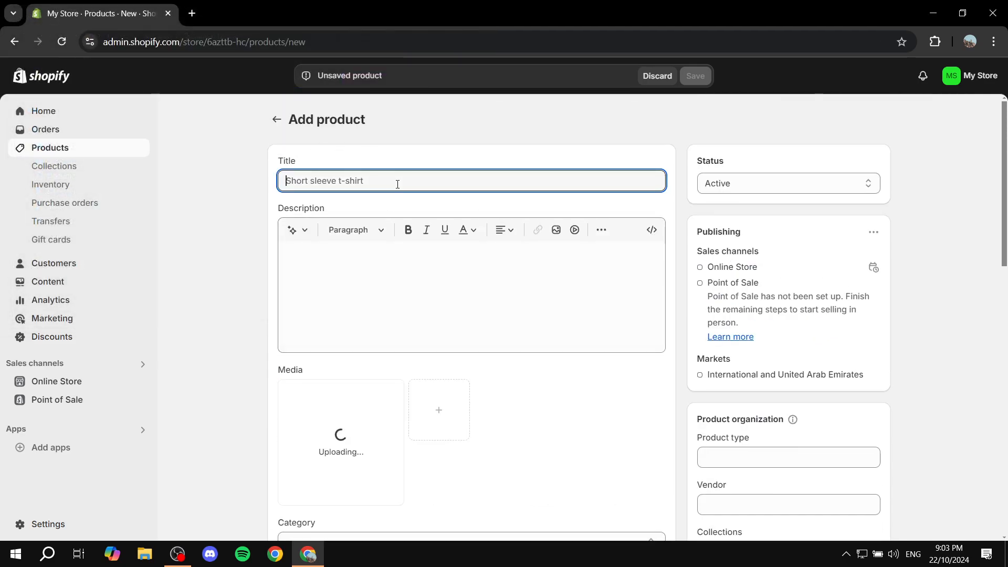
type("Red")
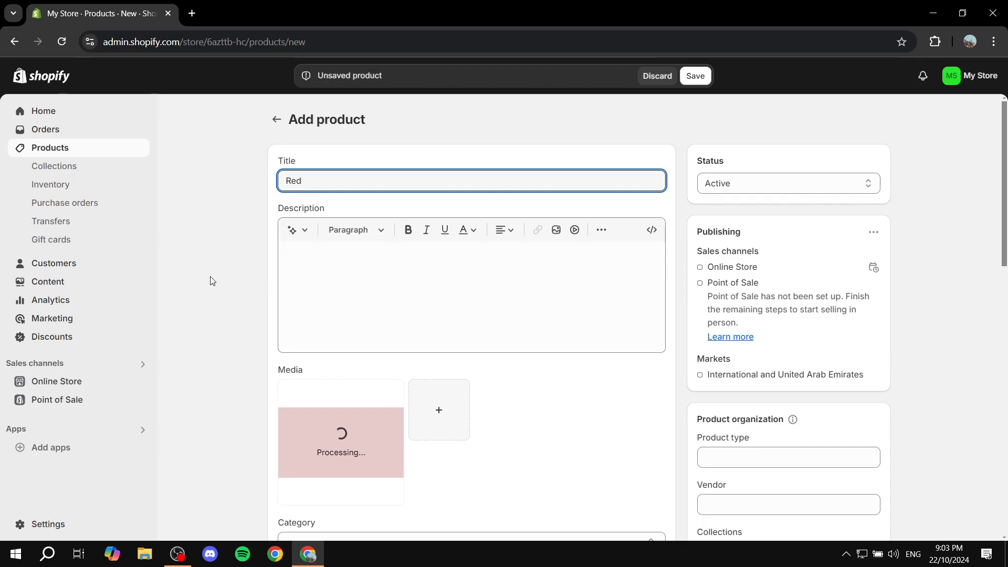
left_click(257, 269)
Review the product's Category field
scroll(257, 269, "down", 4)
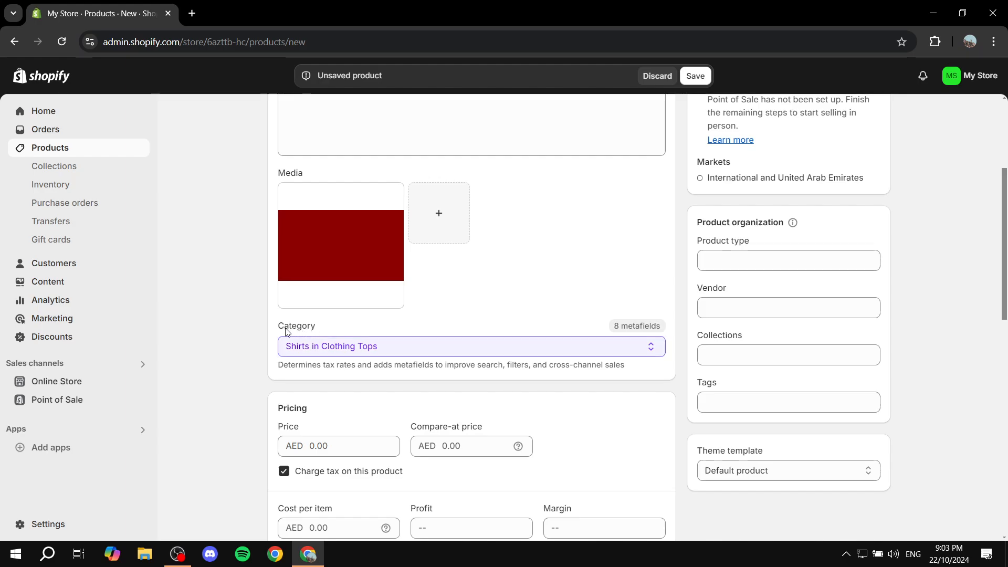
left_click_drag(284, 327, 350, 323)
left_click(350, 323)
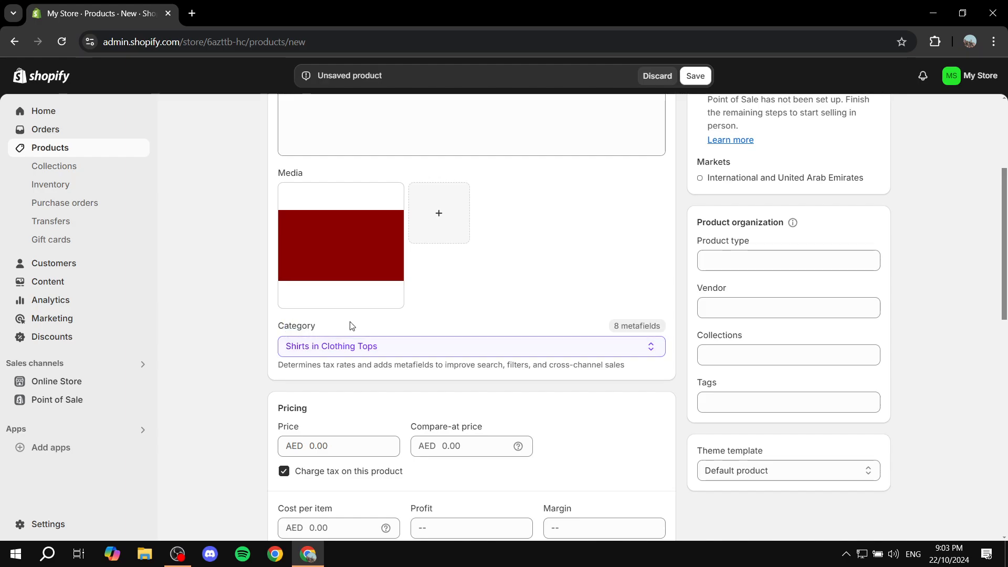
scroll(471, 241, "down", 5)
scroll(482, 234, "up", 2)
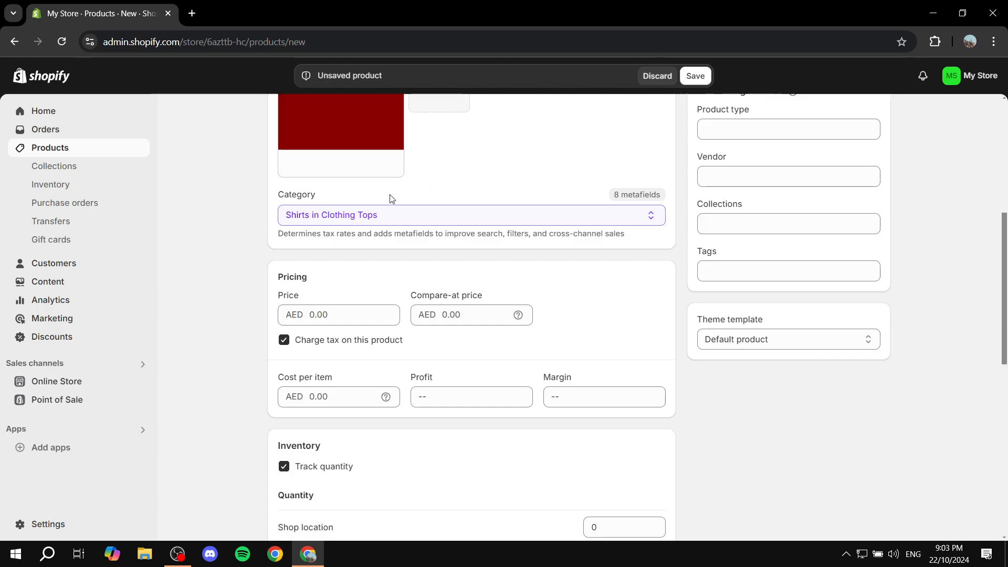
left_click_drag(279, 195, 331, 196)
left_click(331, 196)
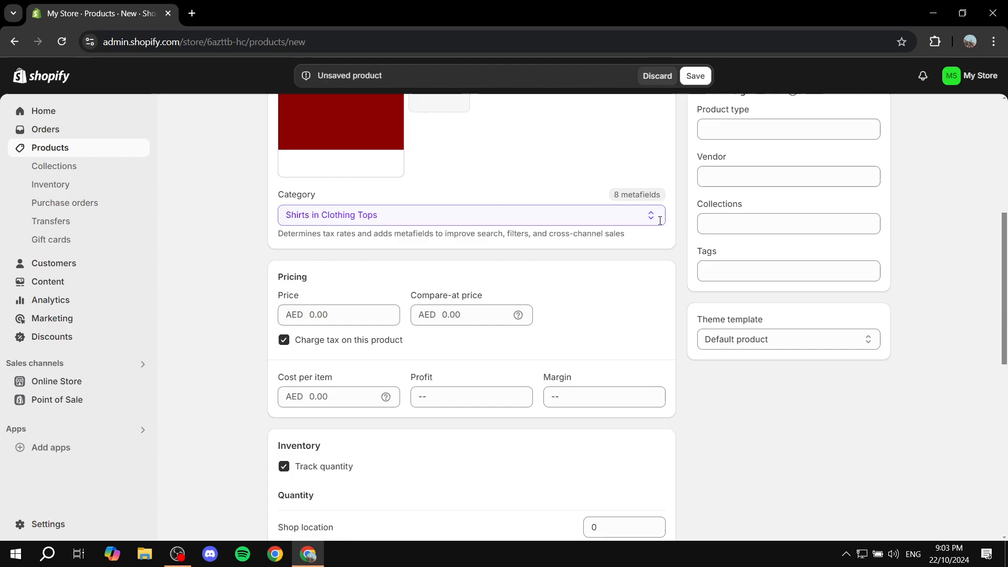
Set the product price to AED 125
left_click(362, 314)
type("1")
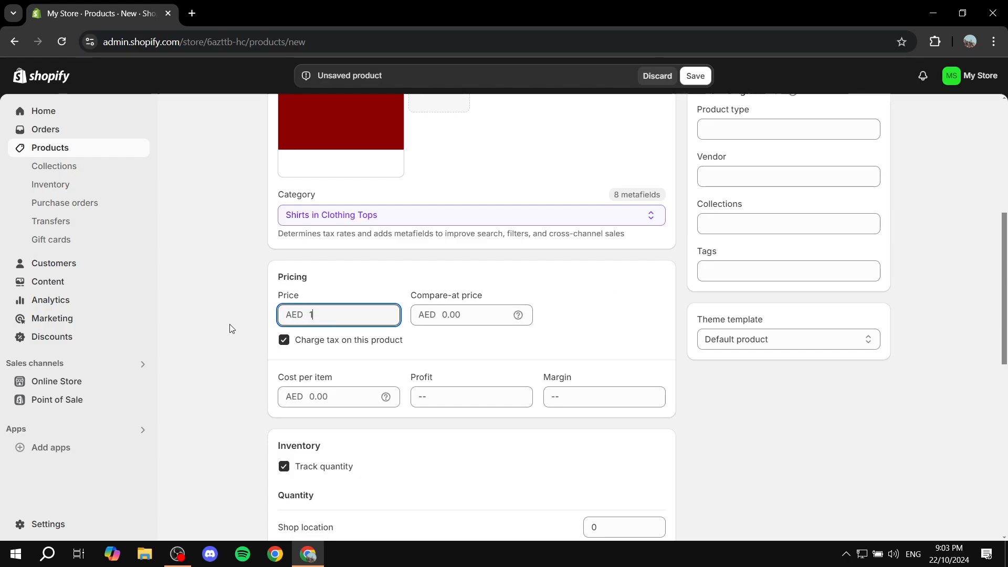
type("25")
left_click(663, 316)
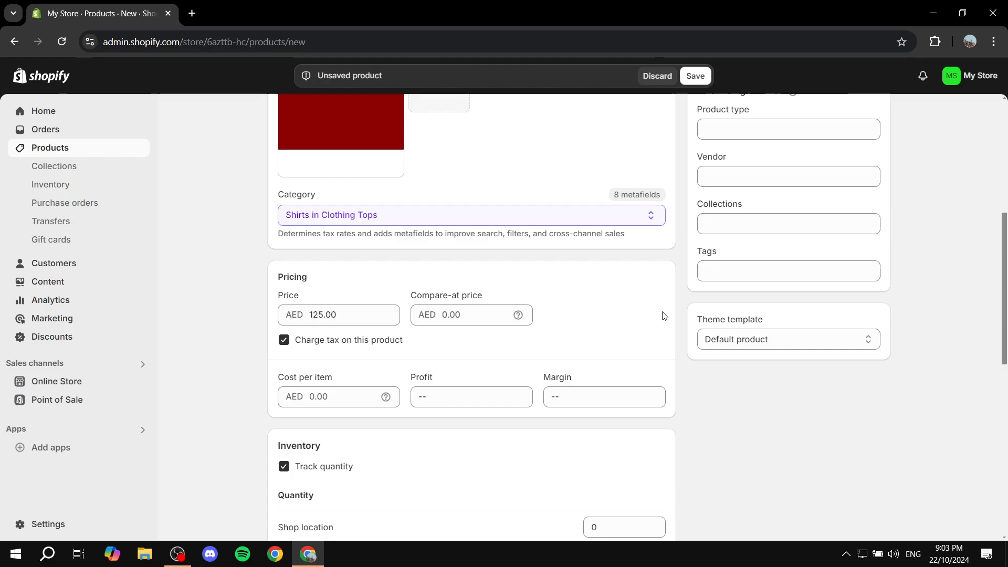
Set the stock quantity at the shop location to 125
scroll(651, 316, "down", 3)
scroll(471, 332, "down", 1)
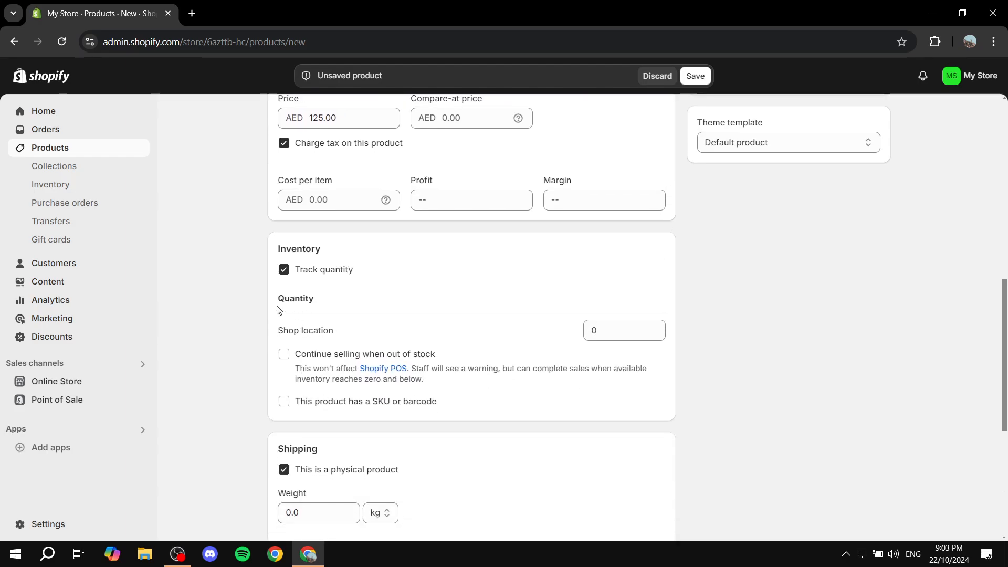
left_click(603, 332)
type("125")
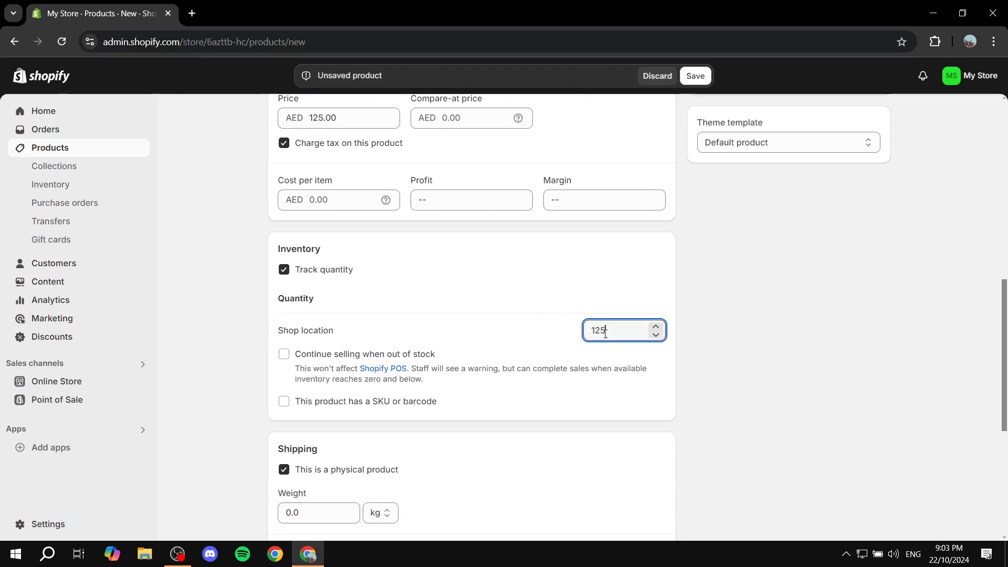
Review the Inventory section's tracking and quantity settings
scroll(611, 295, "up", 3)
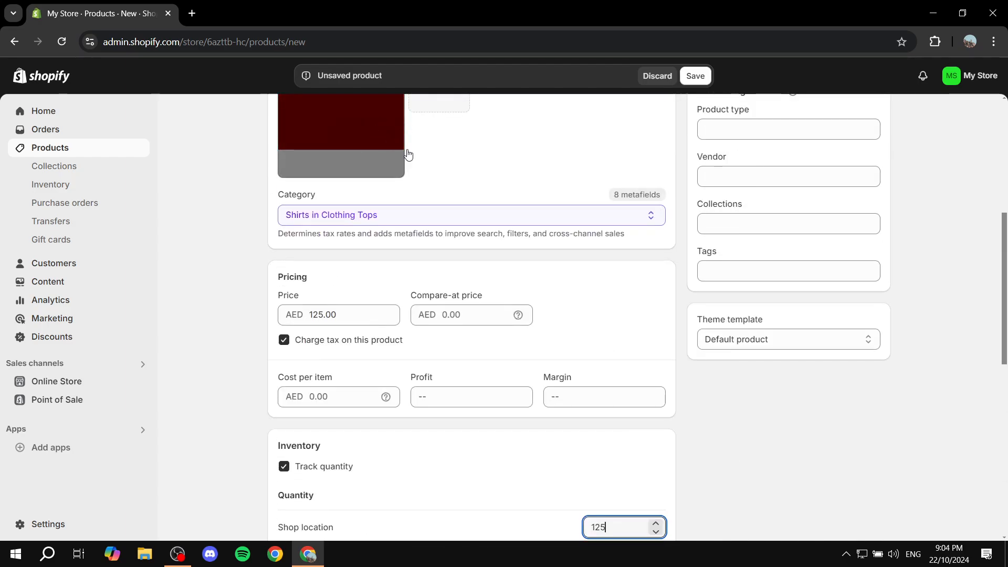
scroll(415, 162, "down", 2)
left_click_drag(279, 315, 358, 313)
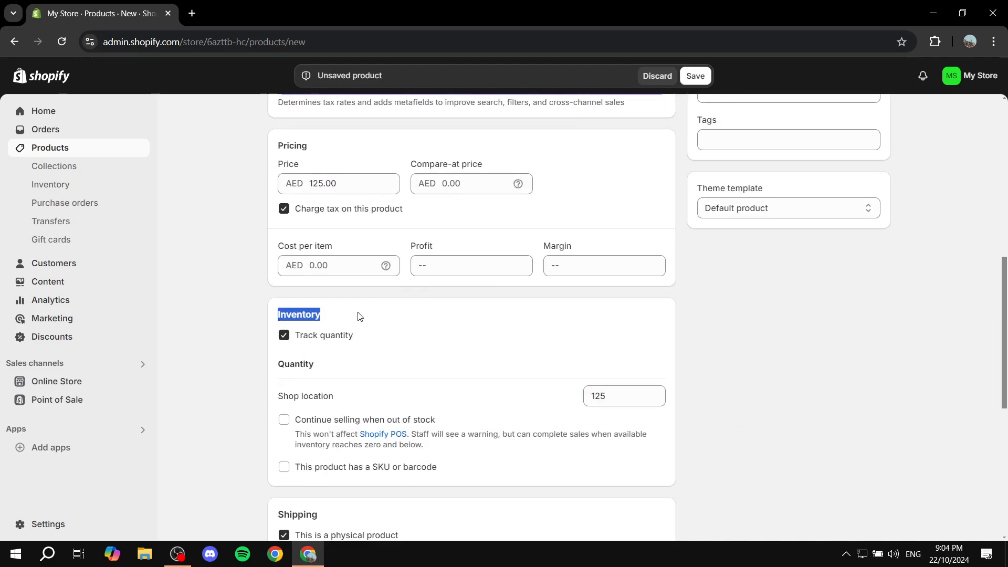
left_click(358, 314)
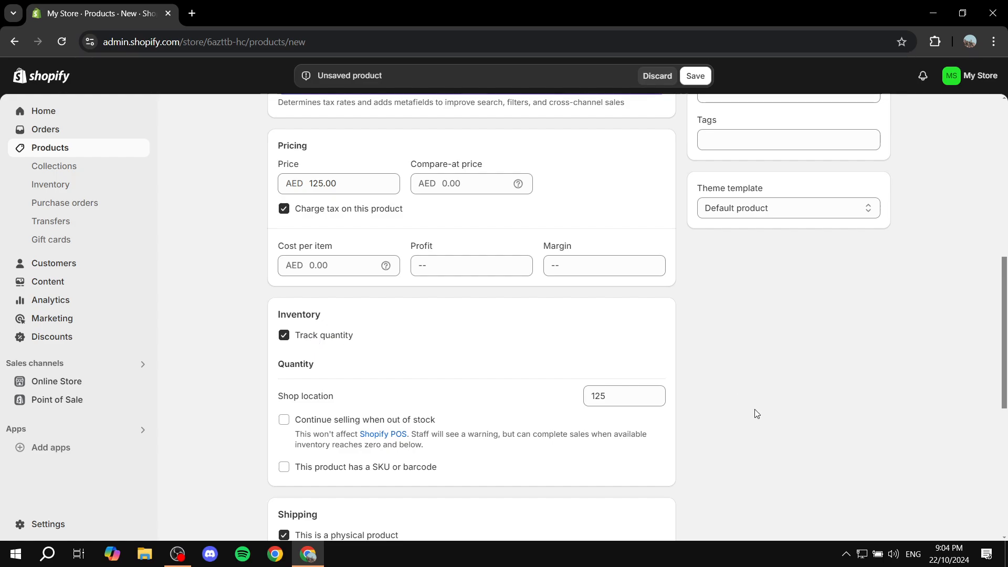
left_click_drag(637, 396, 576, 396)
left_click(616, 397)
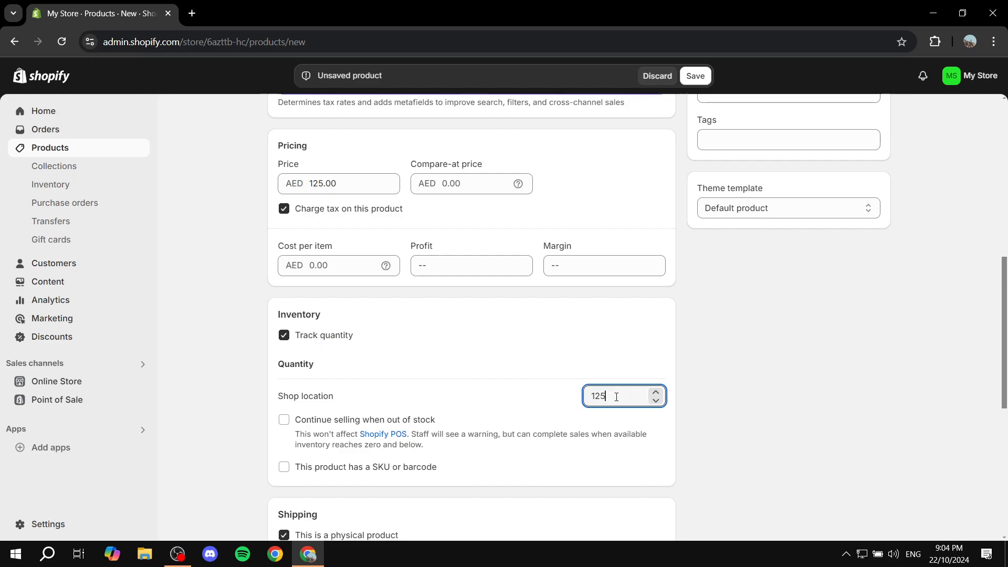
left_click(734, 401)
Review the Shipping weight, Variants and Category metafields sections of the product form
scroll(596, 323, "down", 3)
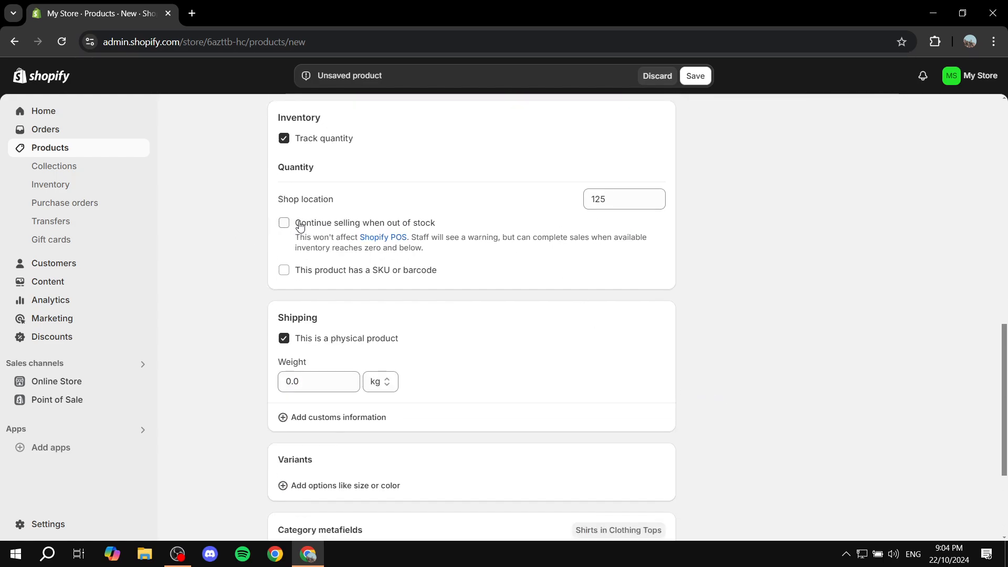
scroll(318, 295, "down", 1)
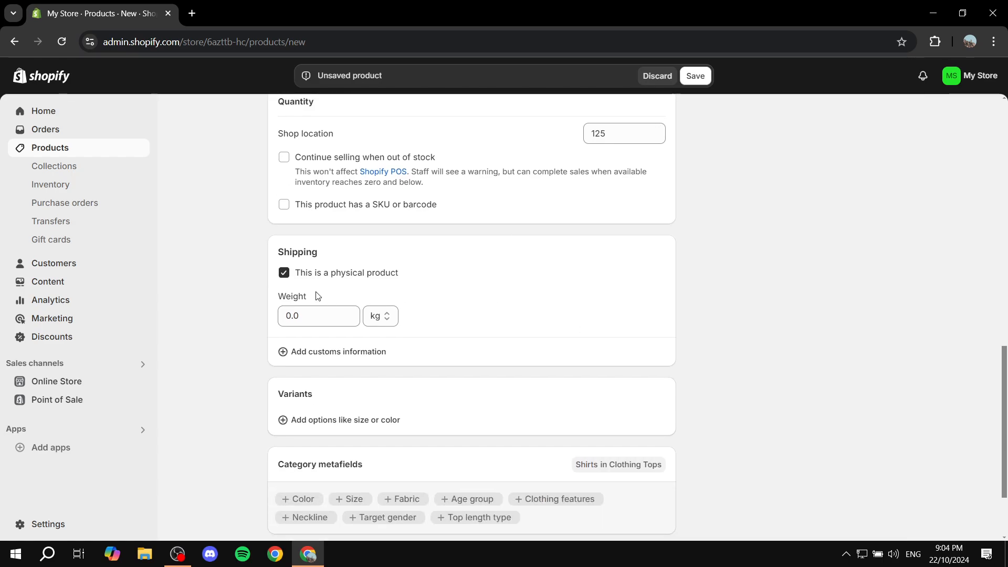
left_click(333, 316)
left_click(263, 322)
scroll(455, 308, "down", 1)
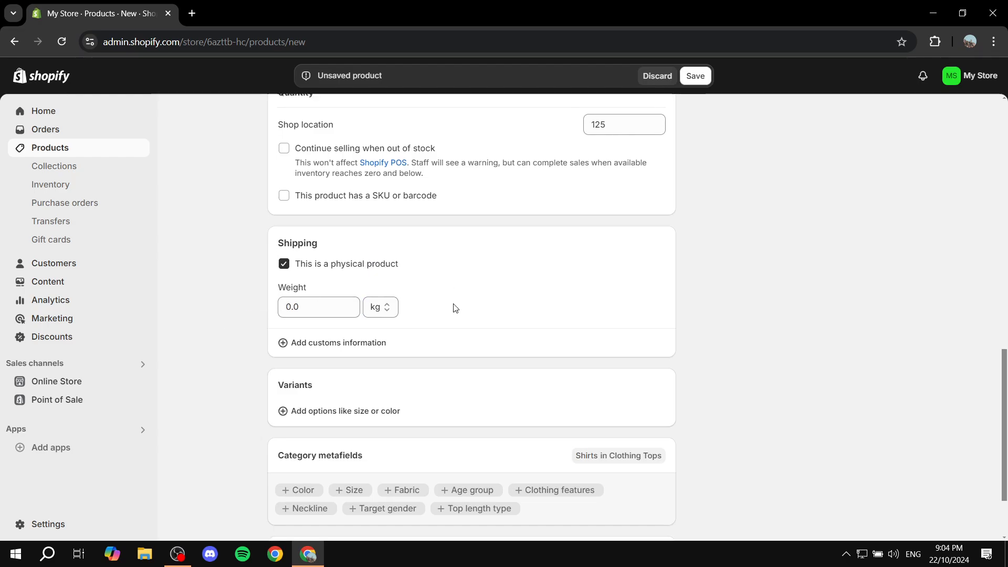
scroll(455, 308, "down", 2)
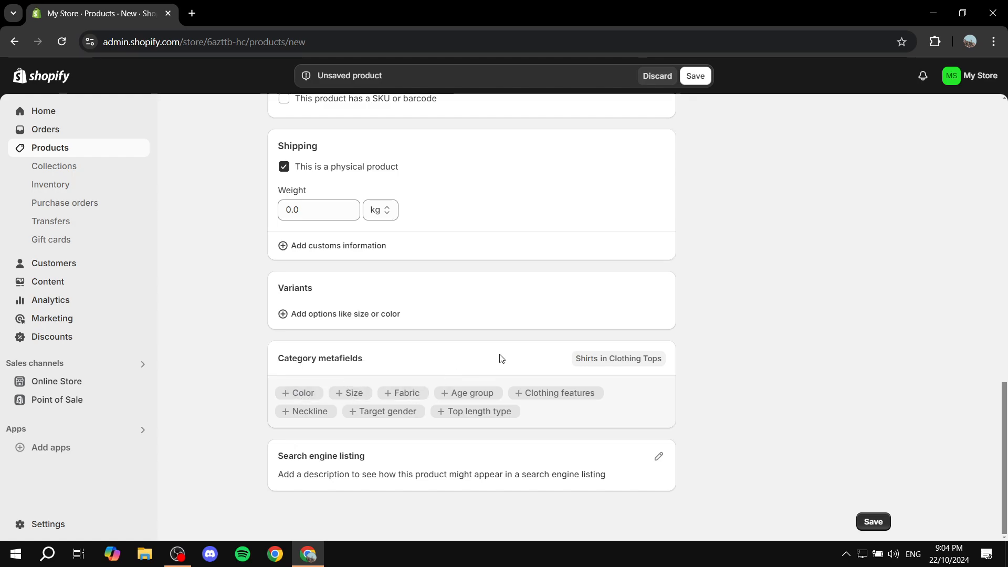
scroll(546, 411, "up", 3)
scroll(589, 412, "down", 3)
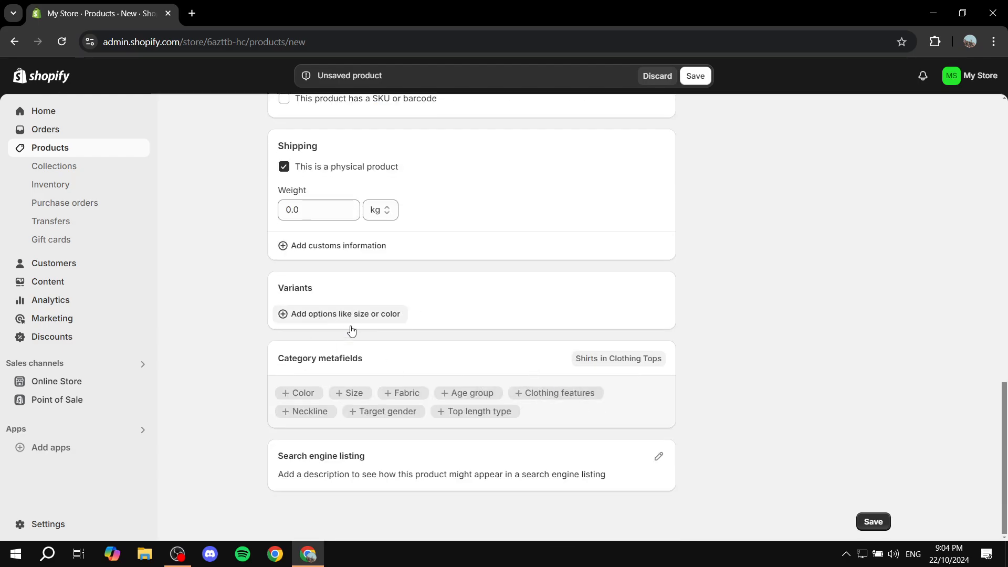
left_click_drag(269, 292, 348, 287)
left_click(349, 289)
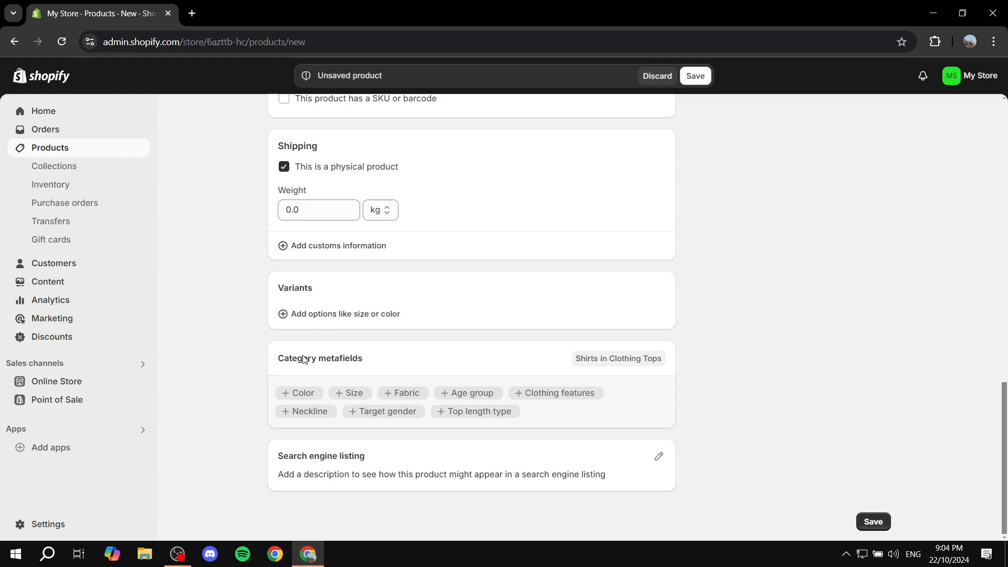
left_click_drag(269, 363, 385, 357)
left_click(385, 358)
left_click_drag(406, 373, 266, 353)
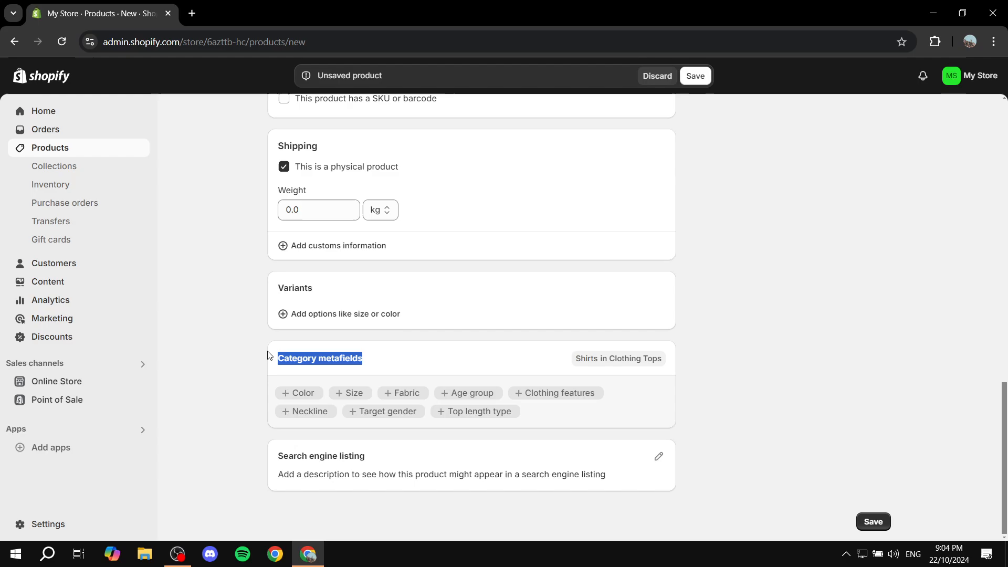
left_click(266, 354)
Review the Product organization fields for product type, vendor, collections and tags
scroll(779, 330, "up", 12)
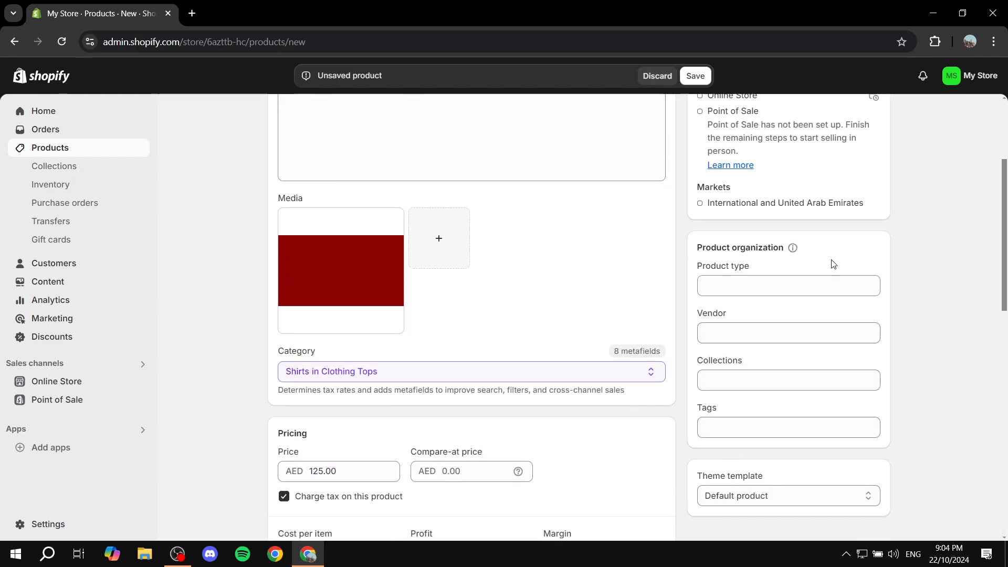
scroll(753, 283, "up", 1)
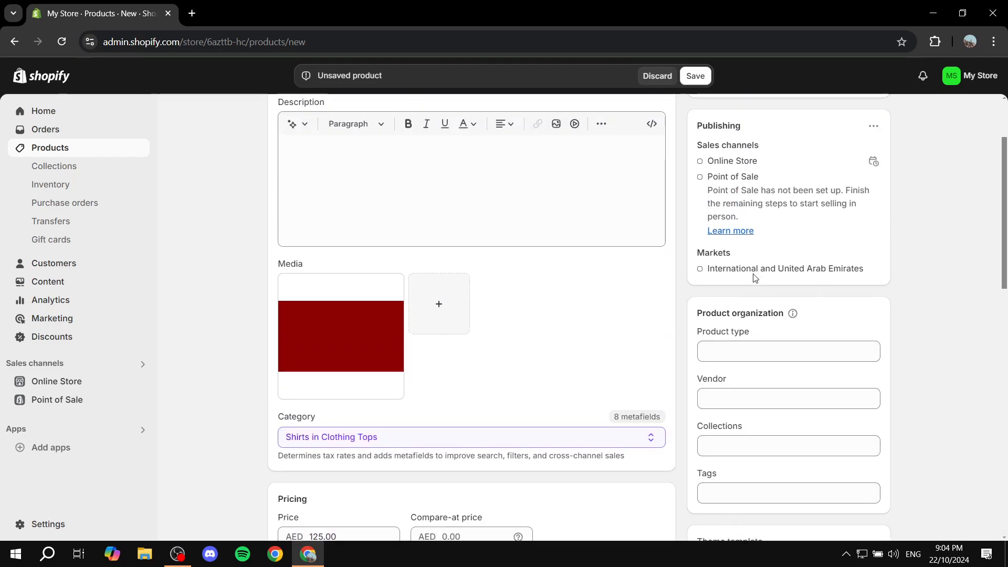
left_click(763, 347)
scroll(893, 294, "down", 1)
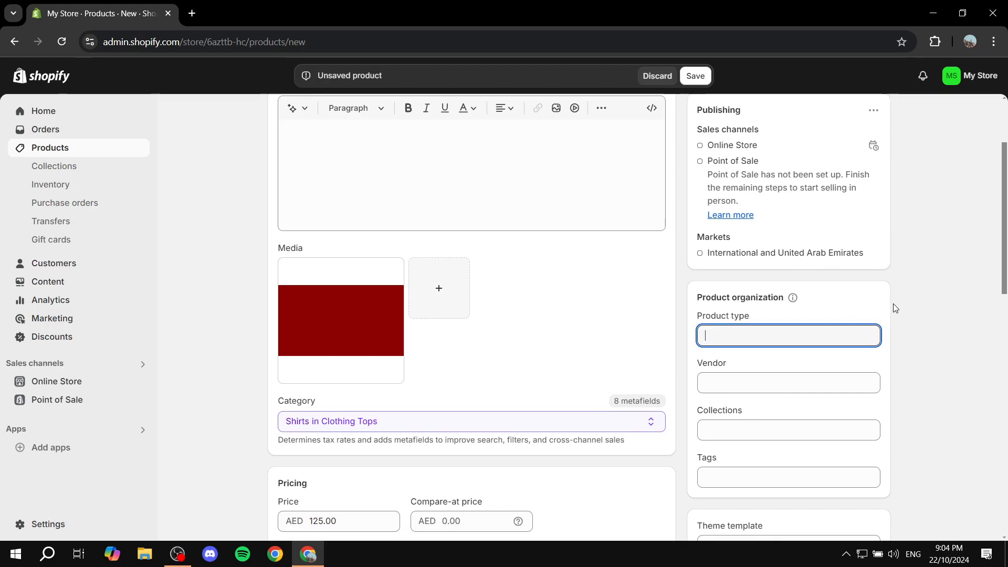
scroll(792, 450, "down", 2)
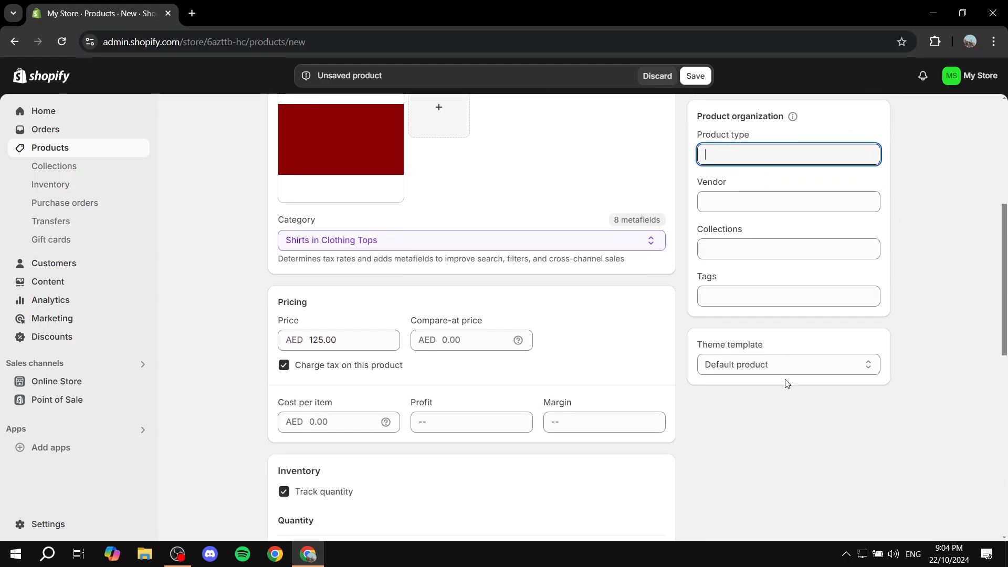
left_click(776, 290)
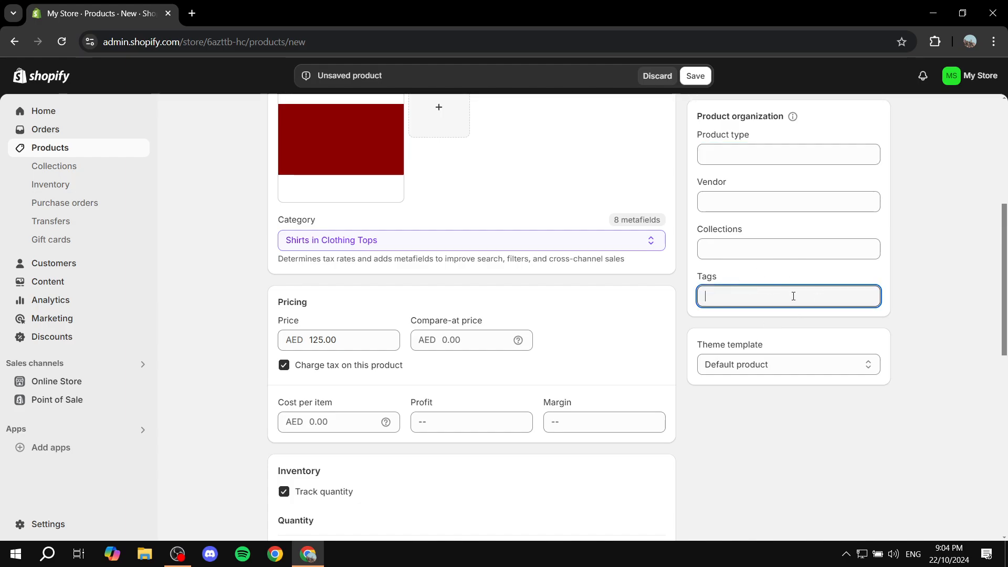
scroll(791, 290, "down", 8)
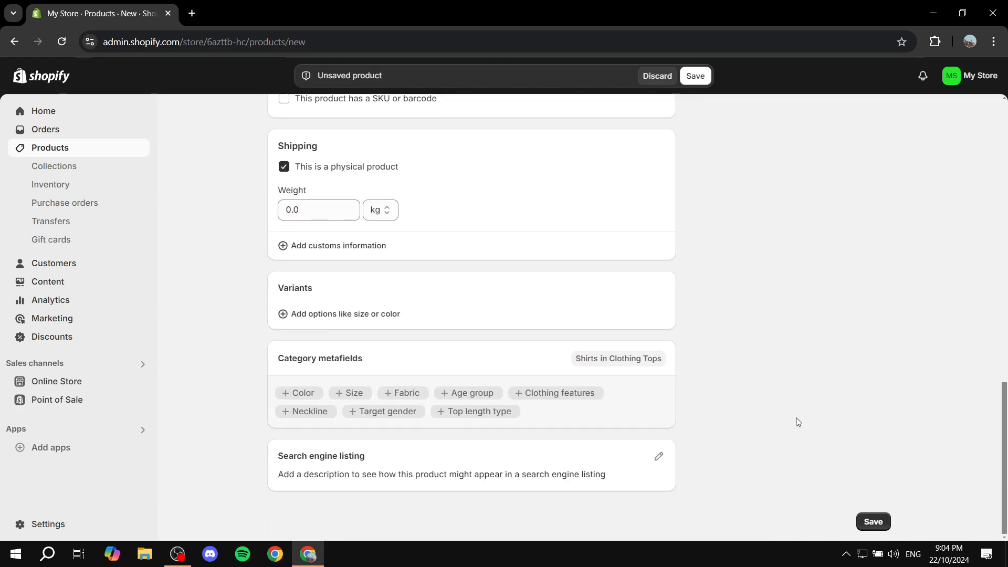
Open the search engine listing editor, review its page title, meta description and URL handle, and save the product
left_click(657, 464)
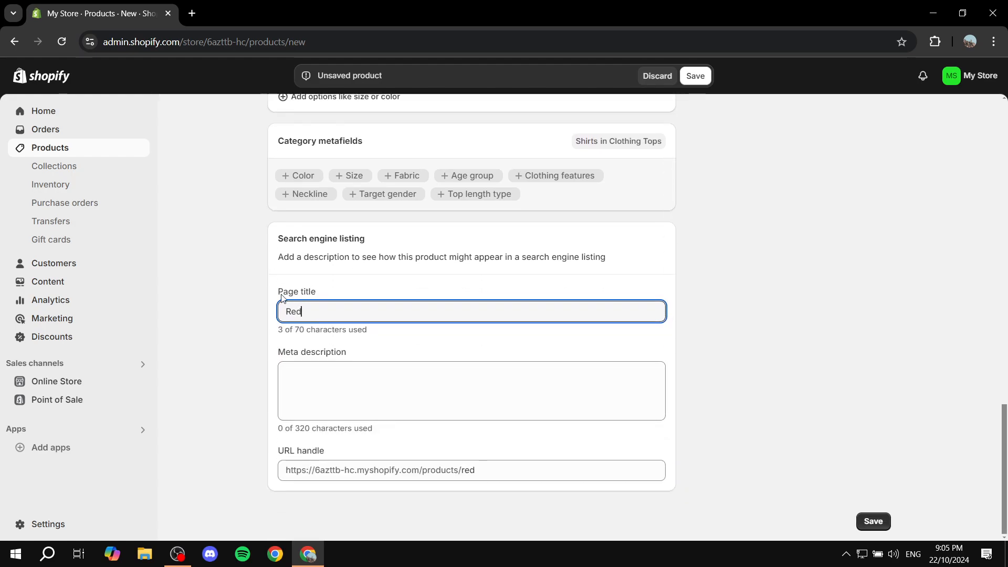
left_click_drag(282, 298, 360, 295)
left_click(334, 371)
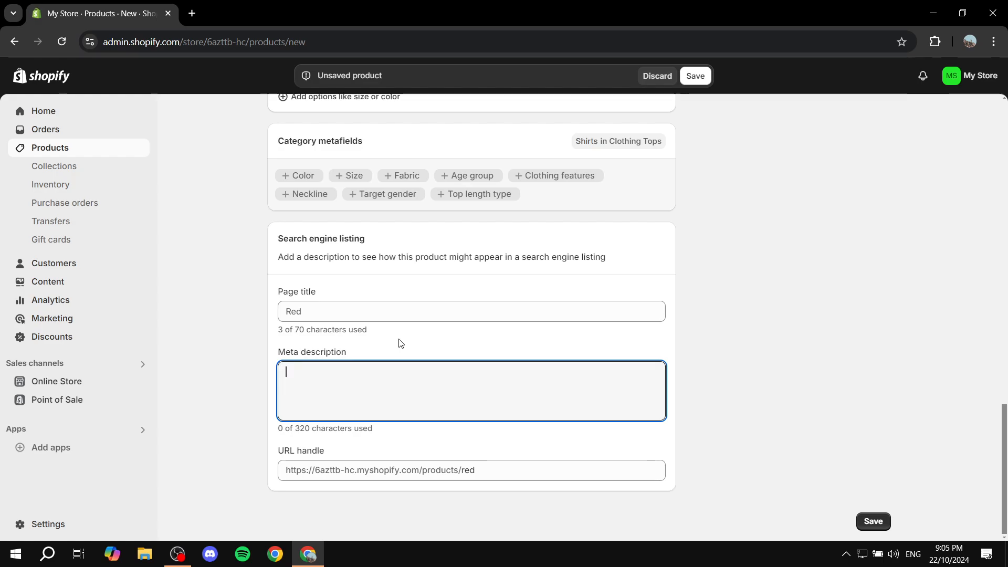
left_click_drag(325, 311, 221, 316)
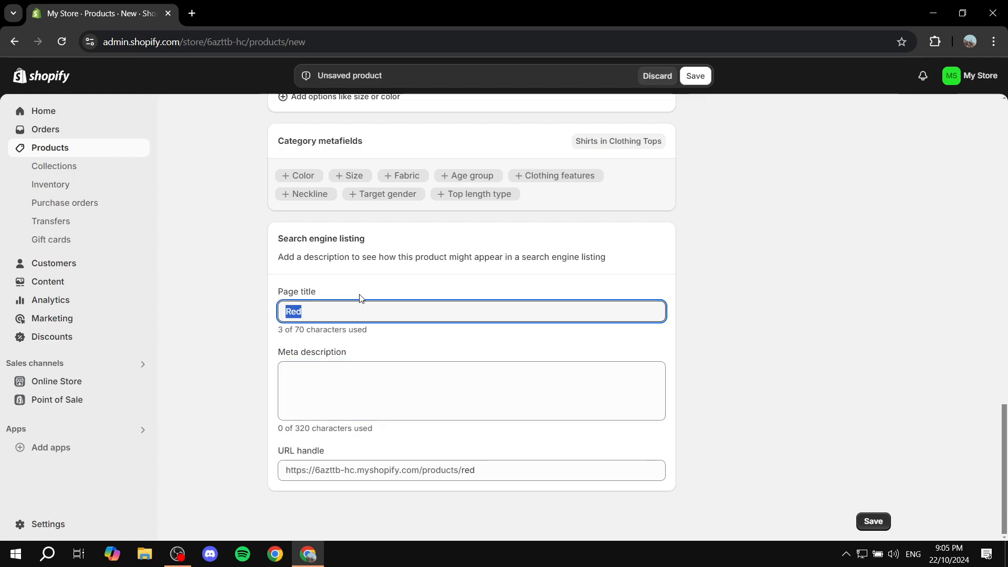
left_click_drag(361, 299, 238, 296)
left_click_drag(358, 360, 219, 356)
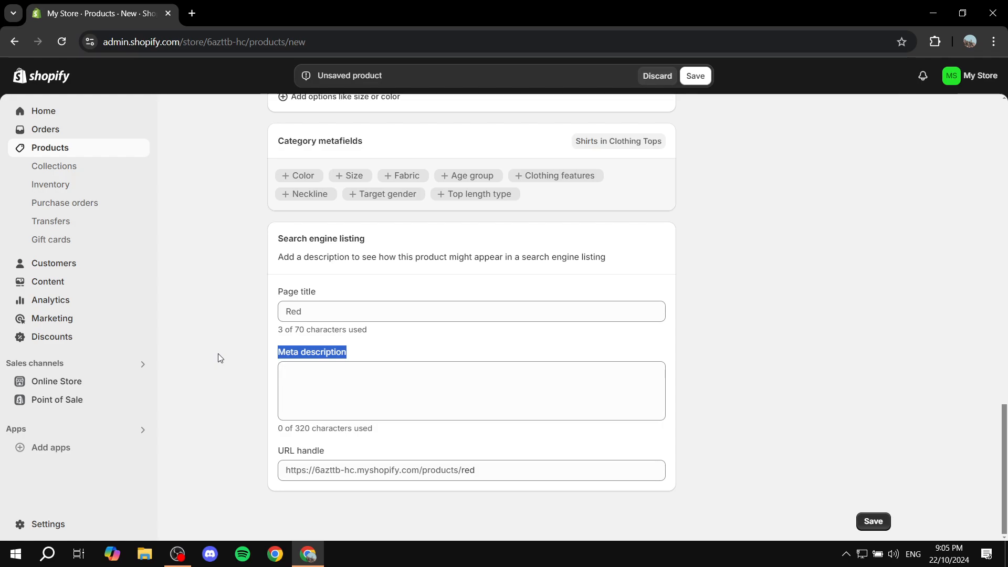
left_click(257, 360)
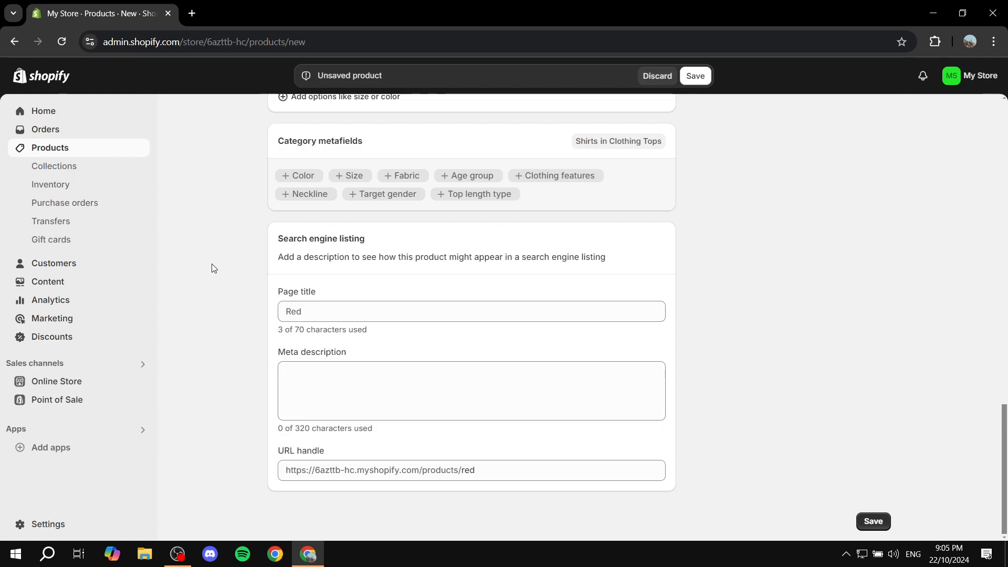
left_click(697, 77)
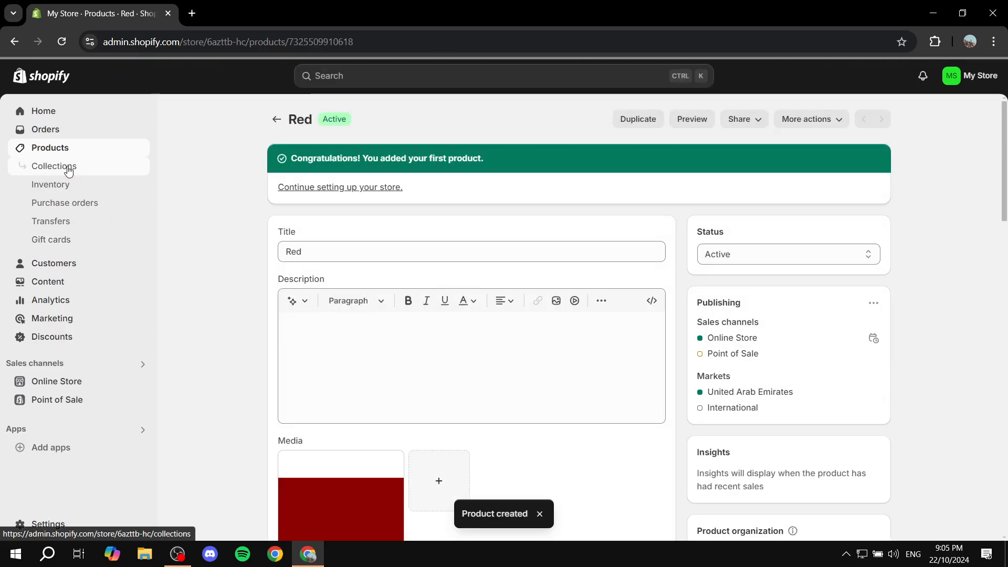
Create a new collection titled Test Collection
left_click(67, 166)
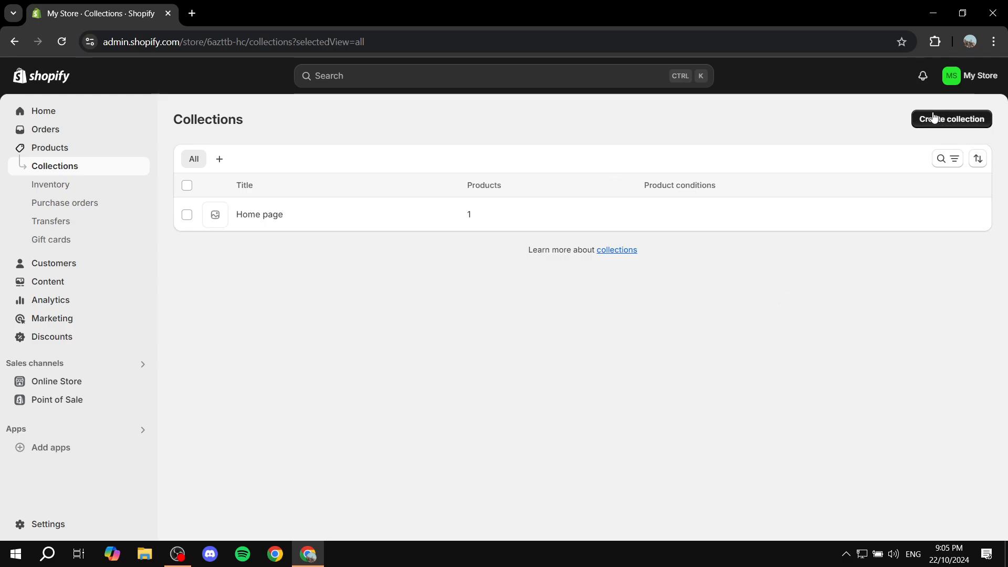
left_click(949, 120)
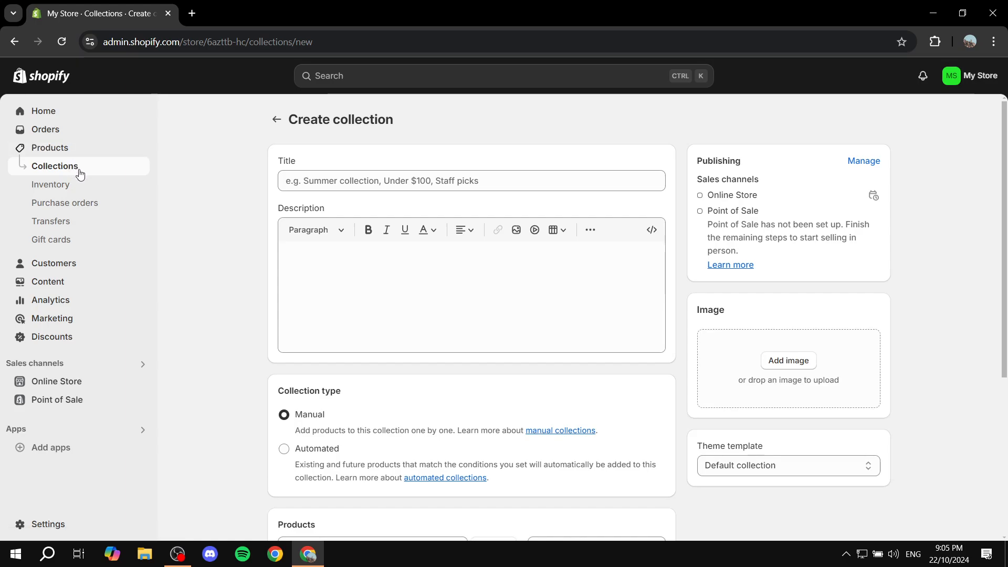
left_click(355, 179)
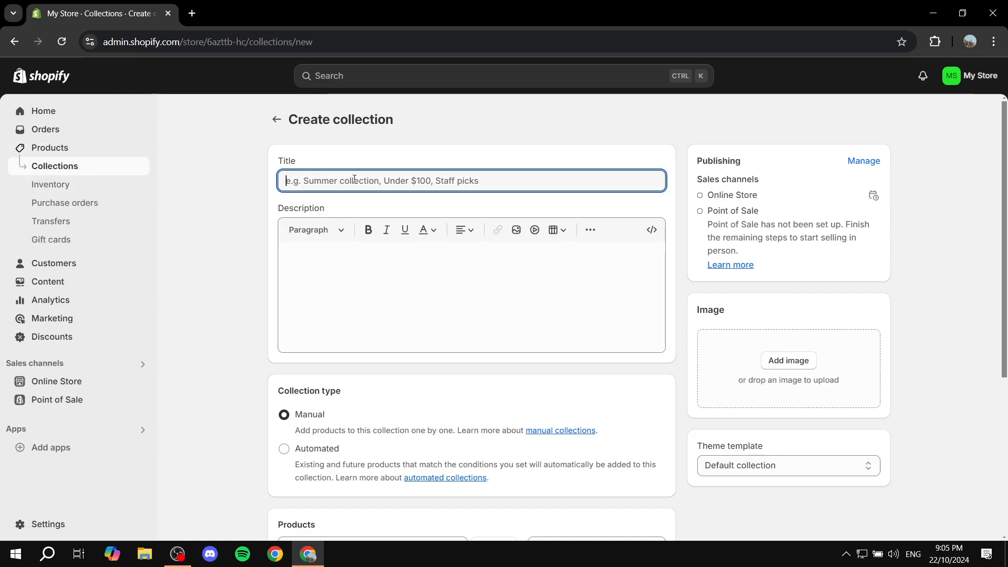
type("Test ")
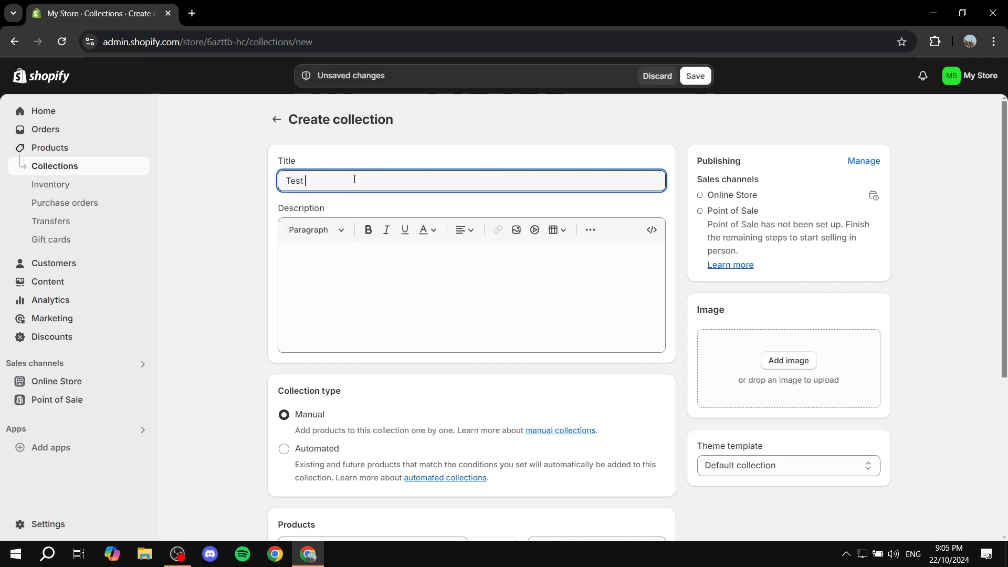
type("Collection")
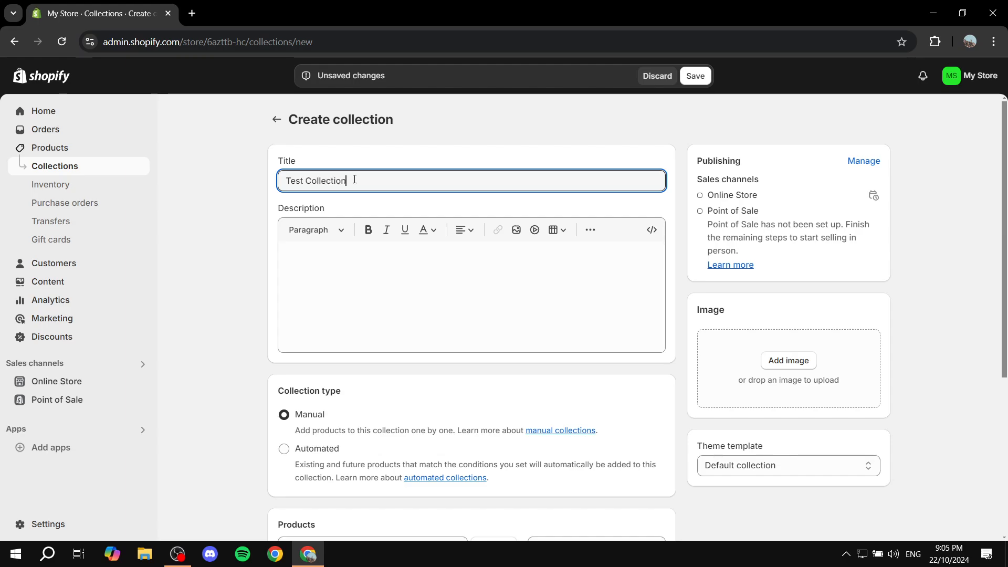
Enter the collection description "This collection is.."
left_click(308, 253)
type("Th")
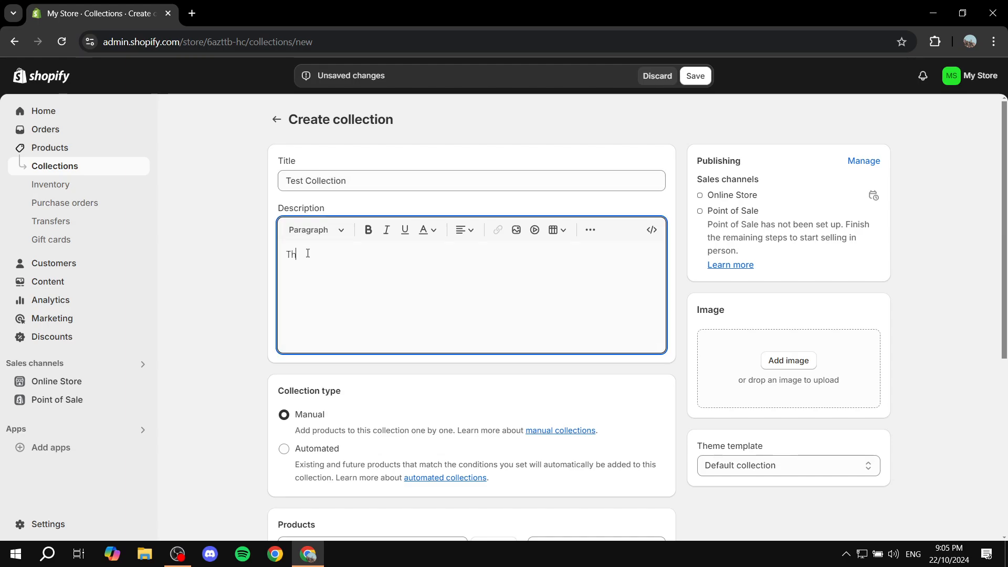
type("is collection is..")
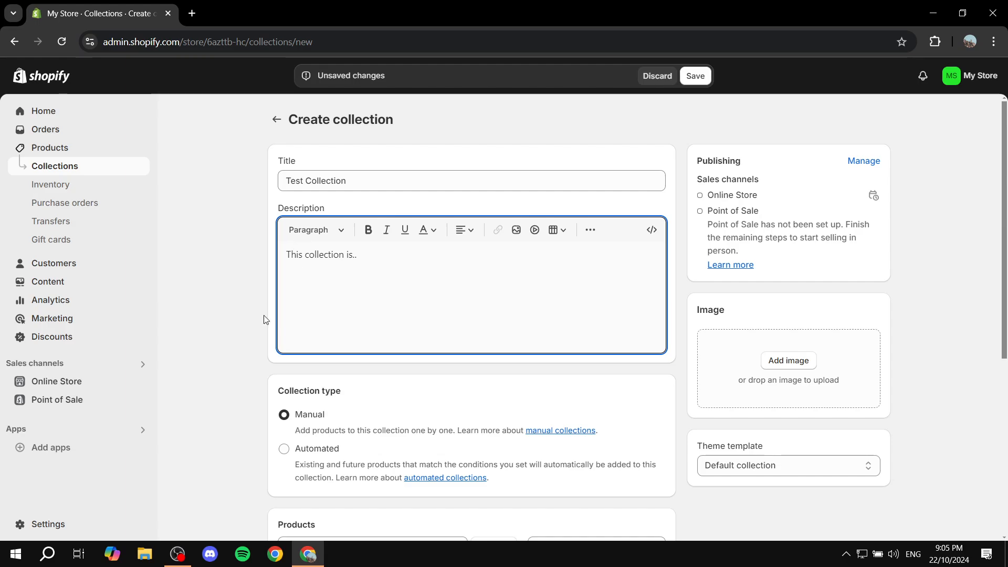
left_click(231, 329)
Set the collection type to Automated
scroll(297, 236, "down", 4)
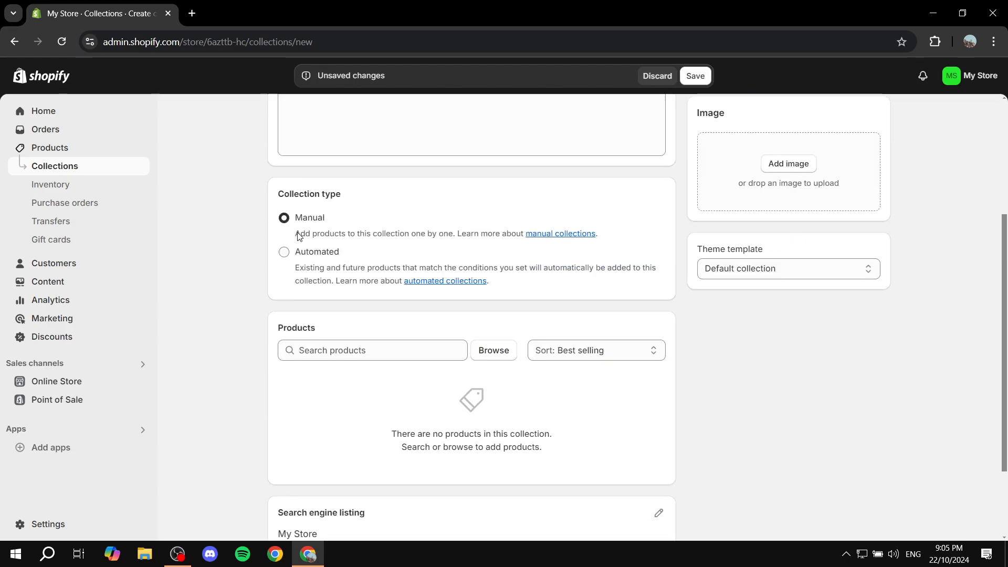
left_click_drag(277, 198, 375, 187)
left_click(375, 187)
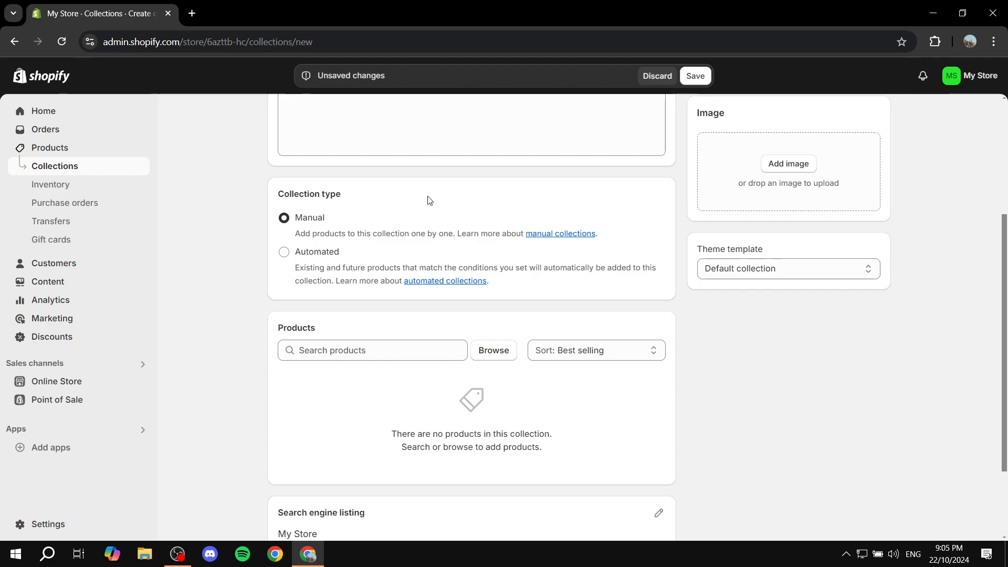
left_click_drag(301, 260, 301, 265)
left_click(284, 253)
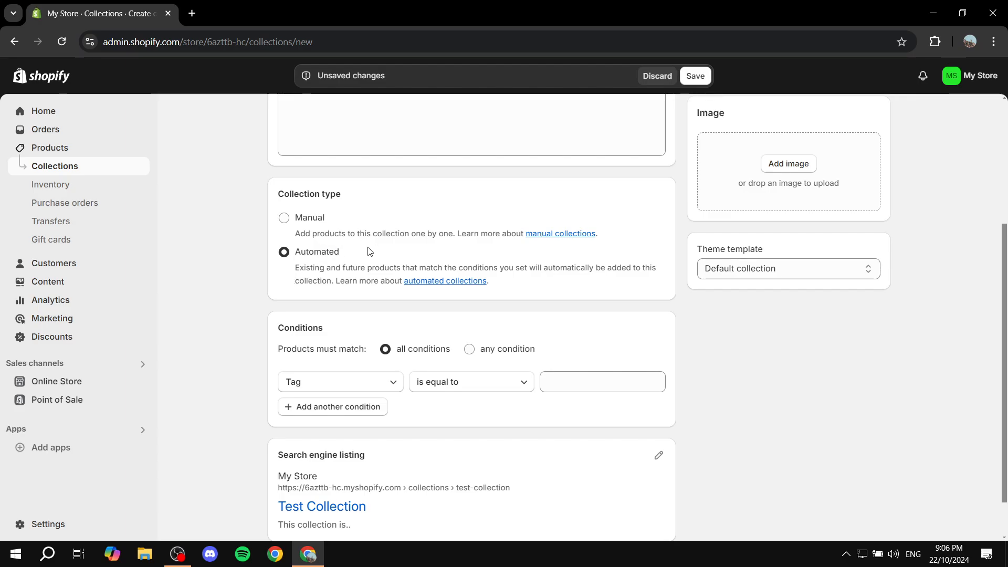
left_click(283, 218)
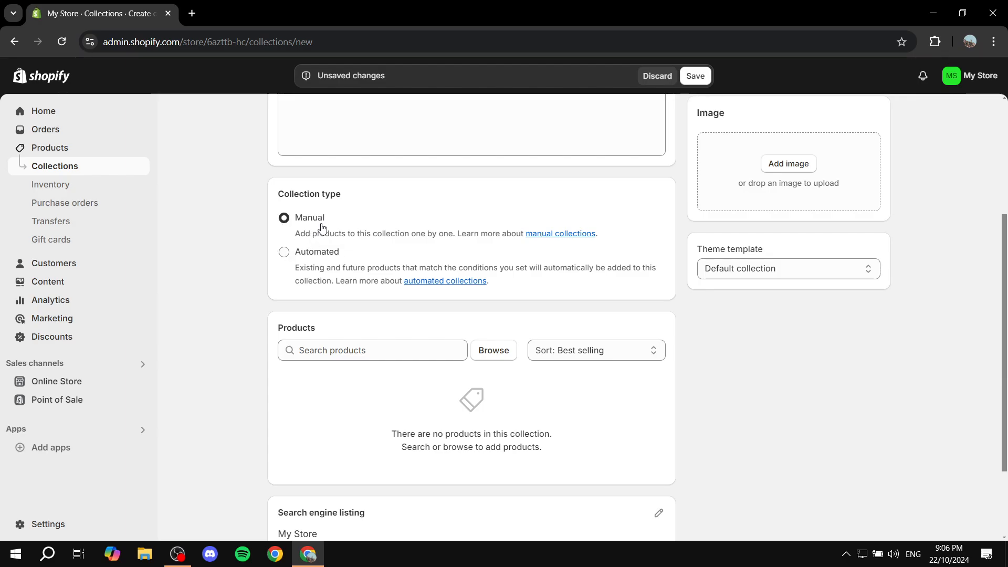
left_click(283, 253)
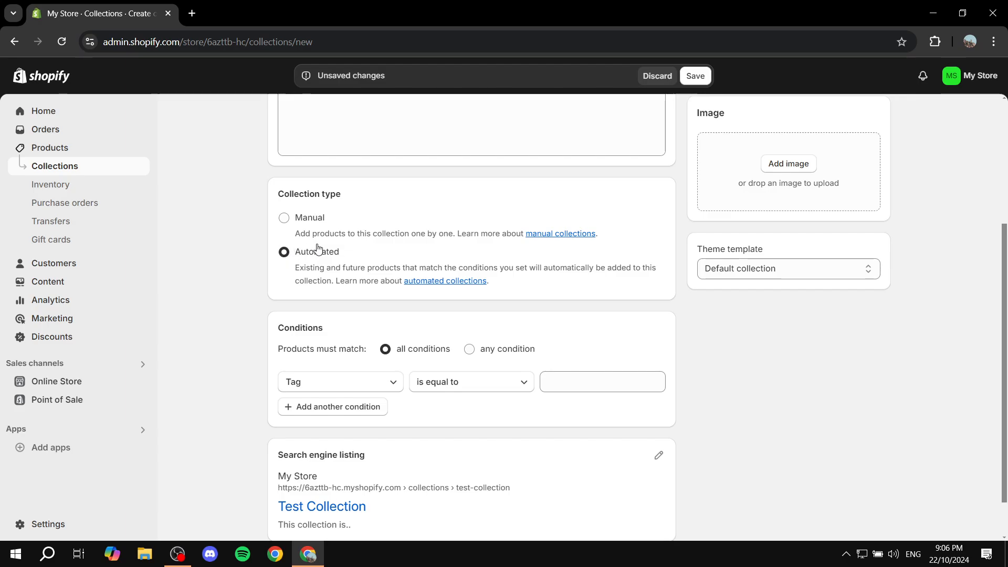
Set the automated condition to Tag is equal to Color and save the collection
scroll(274, 336, "down", 1)
left_click_drag(278, 278, 375, 269)
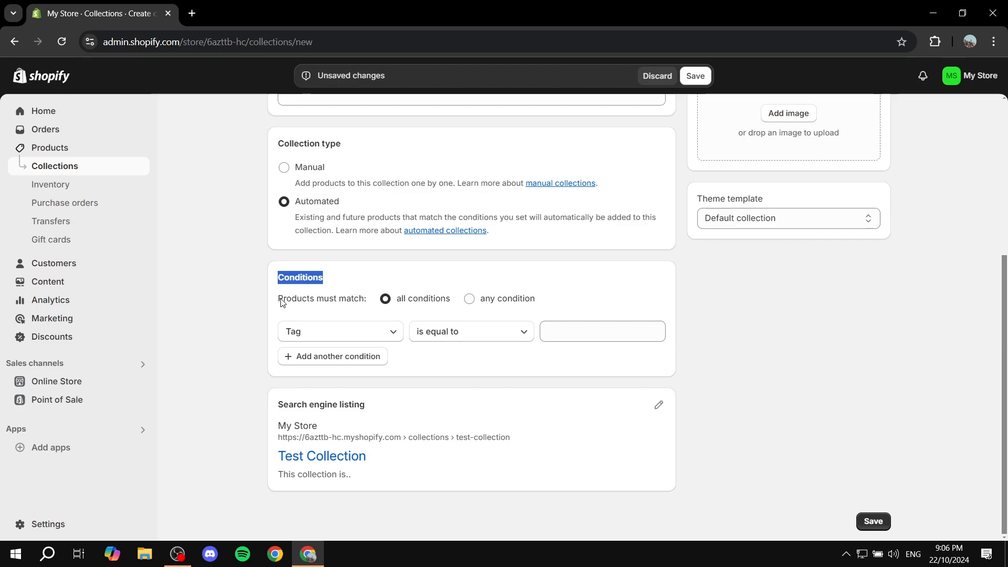
left_click_drag(278, 298, 366, 302)
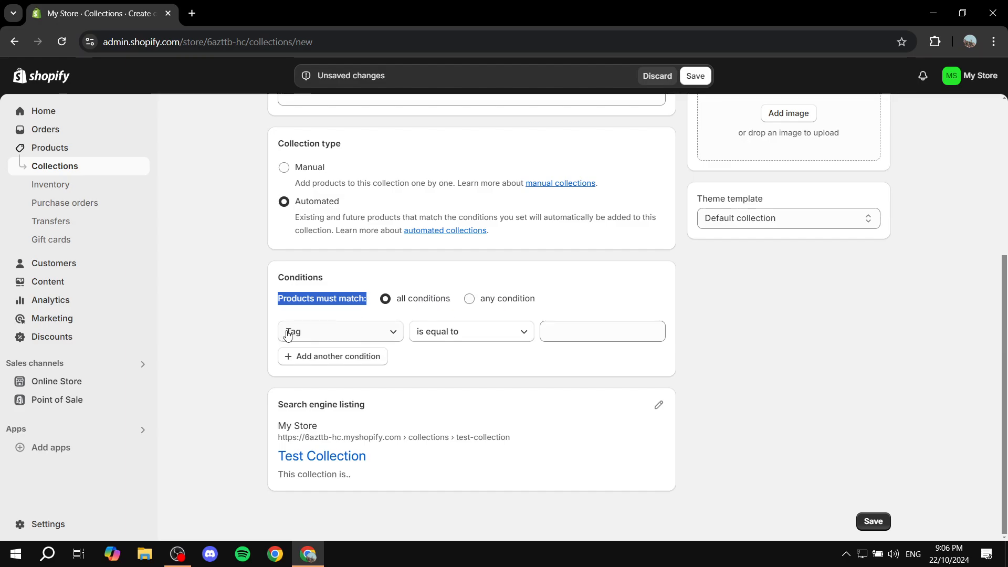
left_click(567, 333)
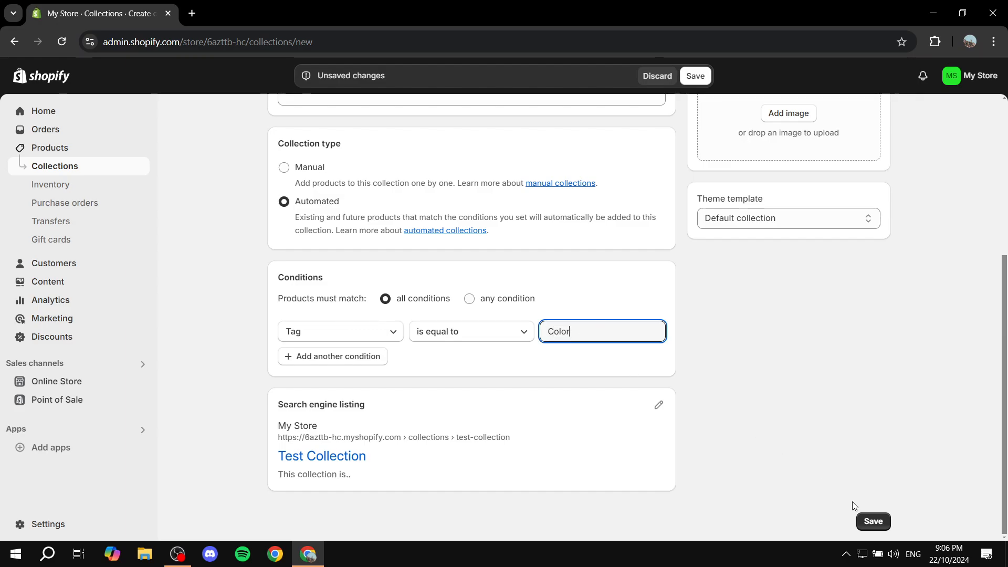
left_click(872, 520)
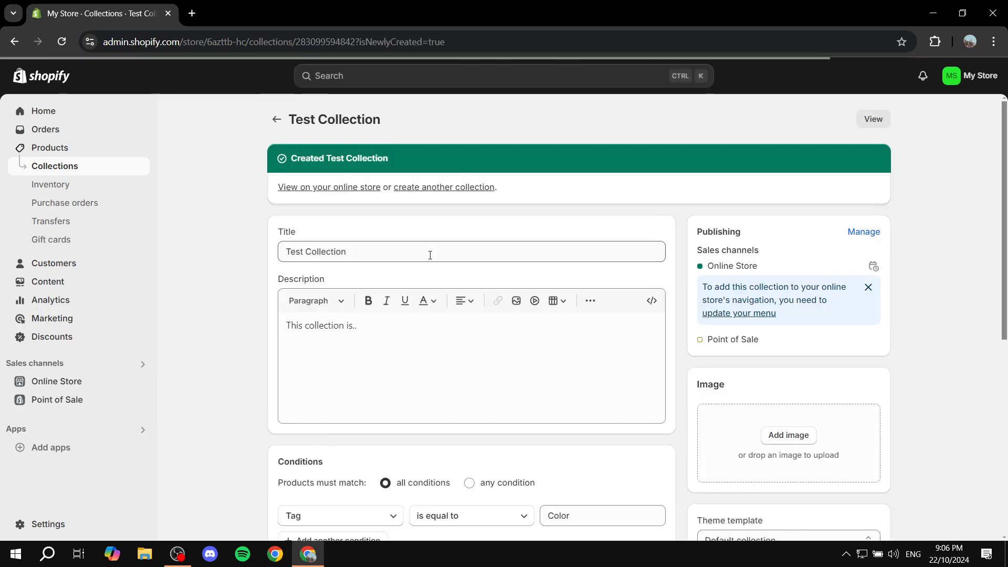
Review the saved collection's title, description, conditions and products list
scroll(333, 373, "down", 7)
scroll(340, 335, "up", 3)
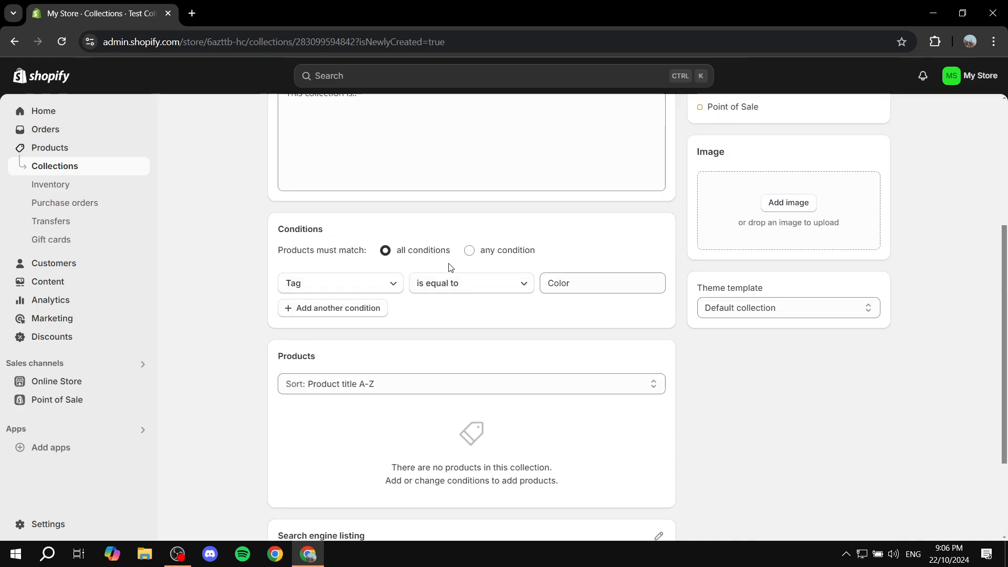
left_click(567, 285)
key("ctrl+a")
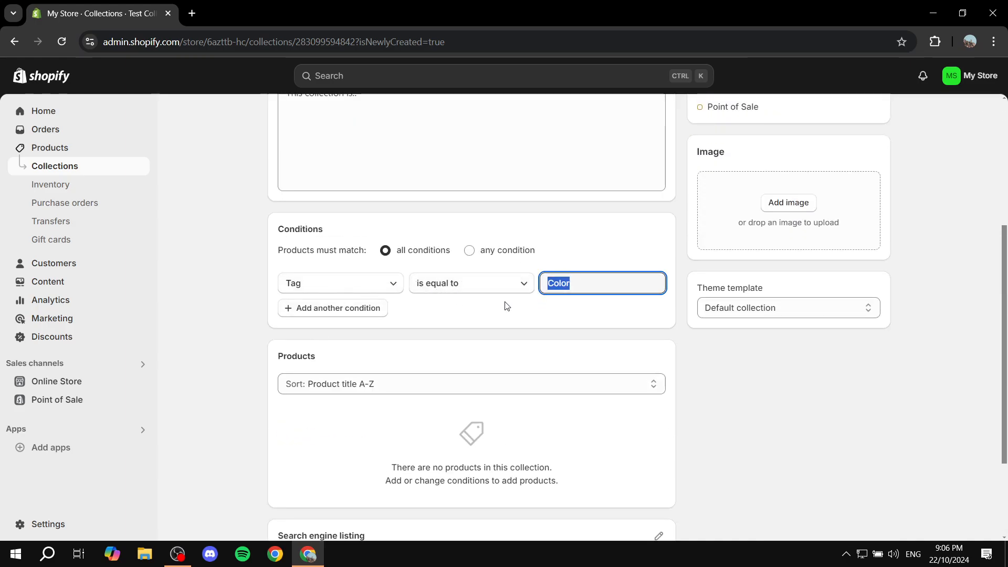
scroll(477, 299, "up", 4)
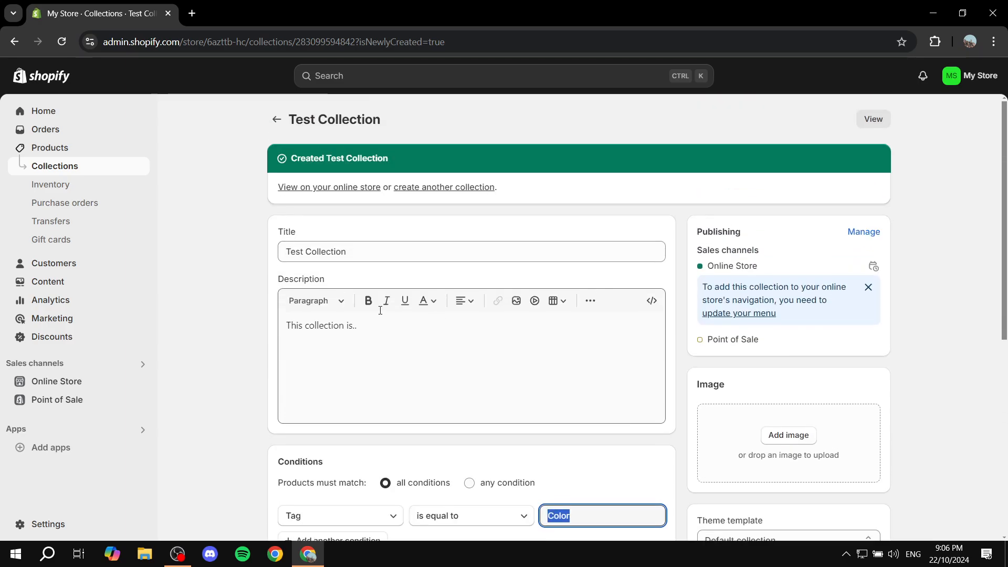
left_click(271, 251)
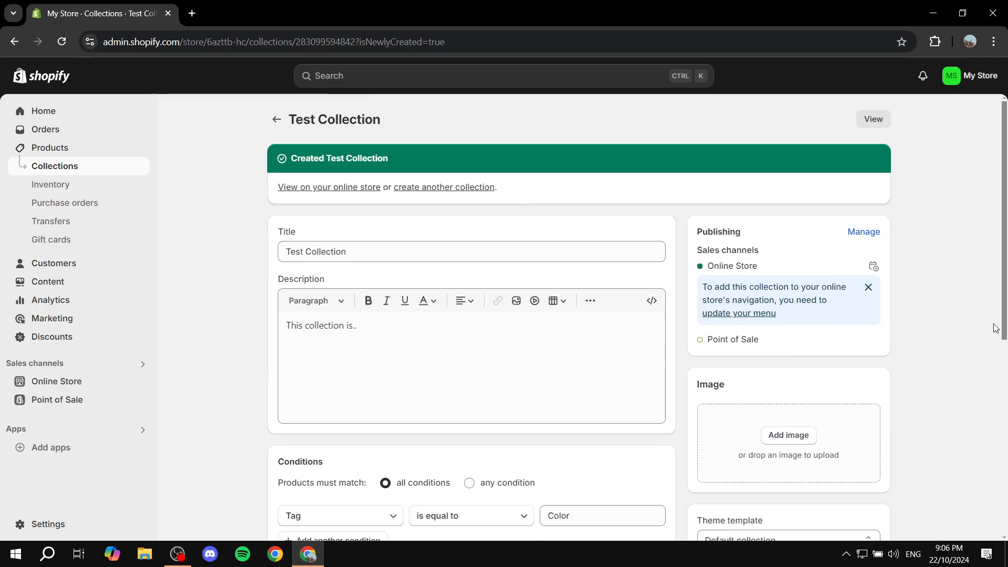
scroll(808, 294, "down", 5)
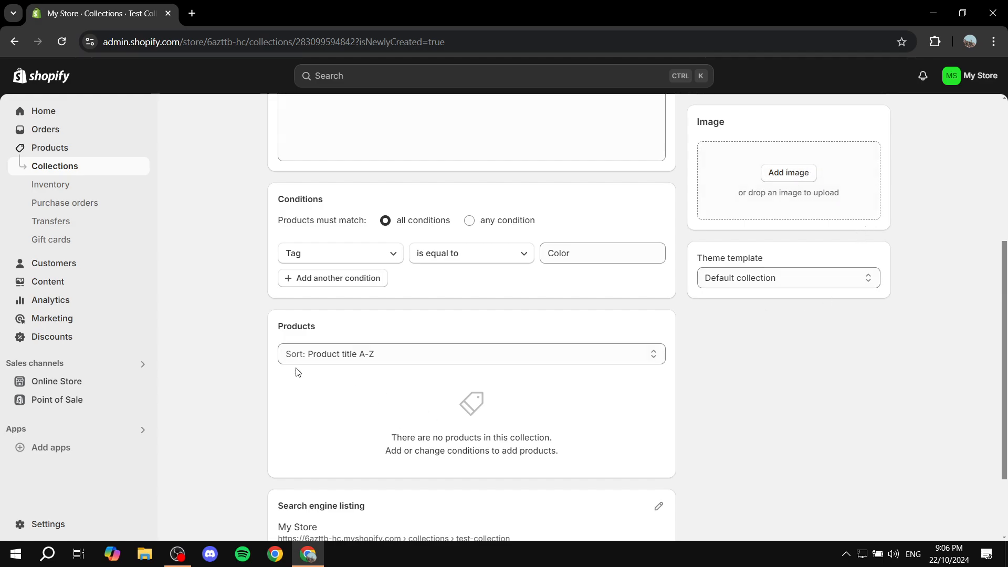
Open the Red product from the products list
left_click(52, 148)
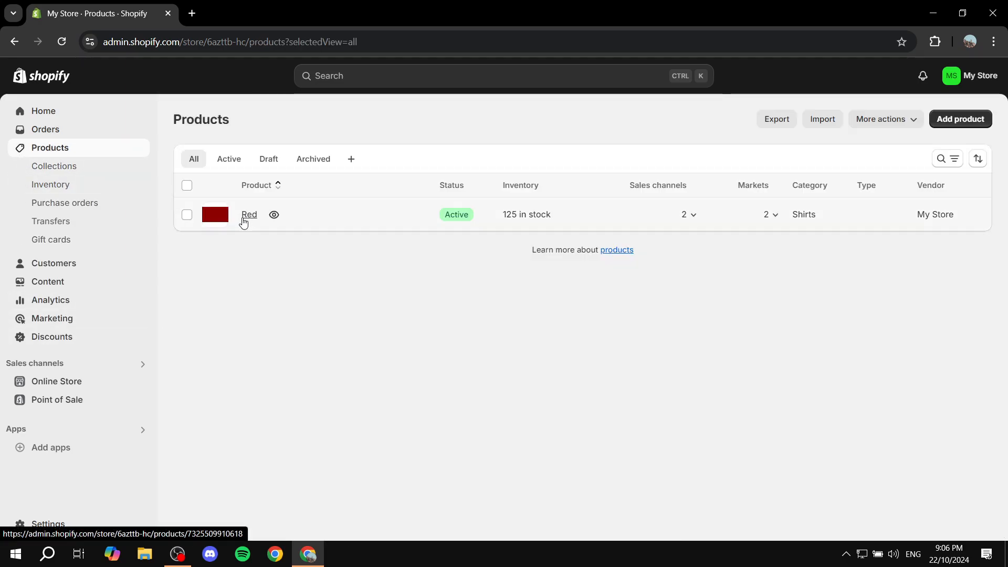
left_click(245, 215)
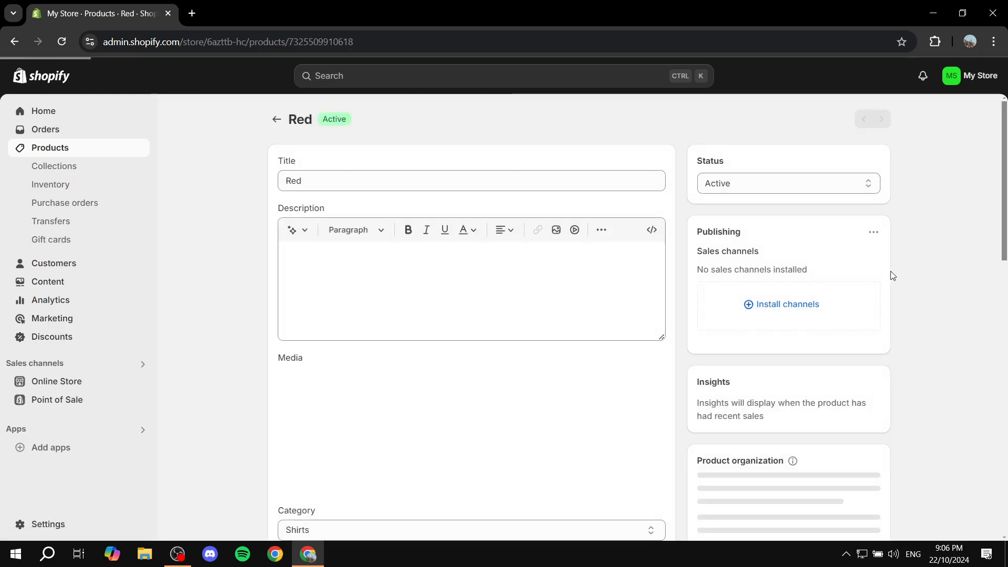
Add the tag Color to the Red product and save the product
scroll(891, 275, "down", 9)
scroll(872, 273, "up", 4)
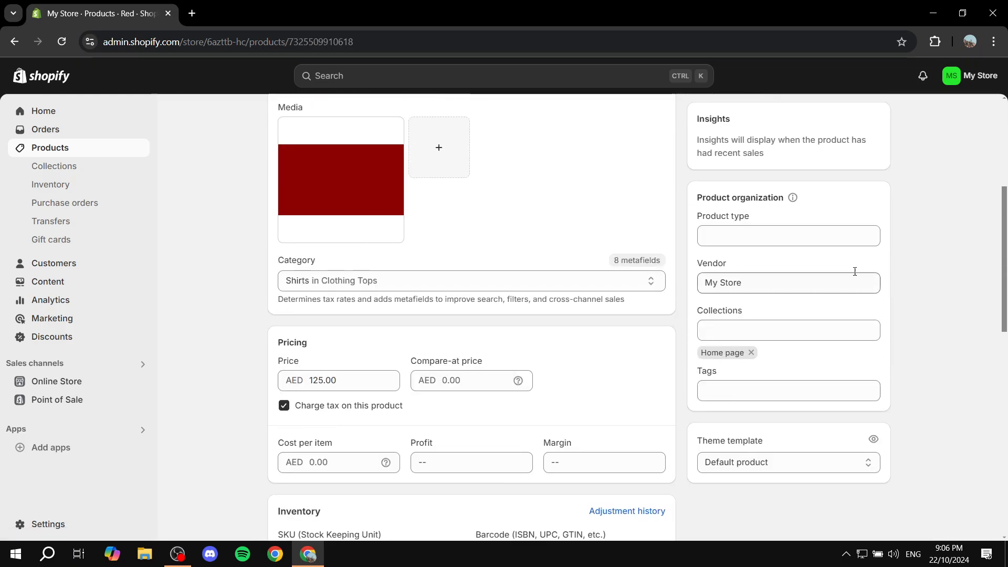
scroll(855, 271, "up", 5)
scroll(810, 301, "down", 6)
left_click(761, 323)
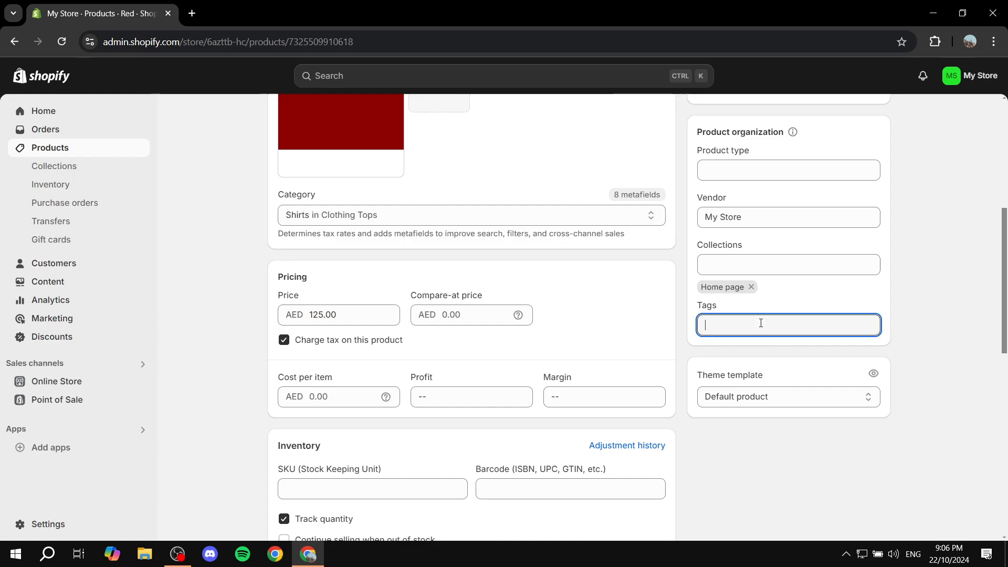
type("Color")
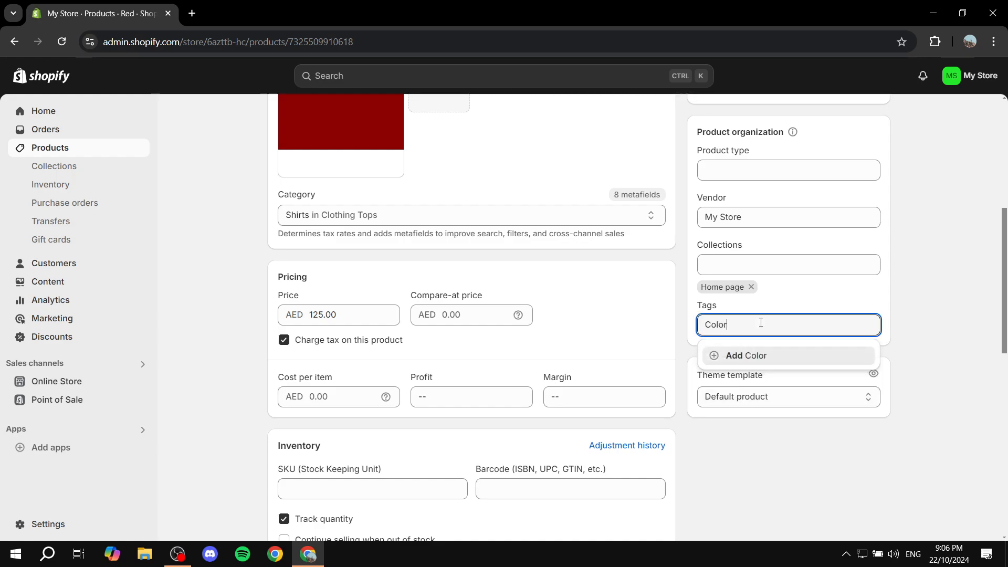
left_click(761, 354)
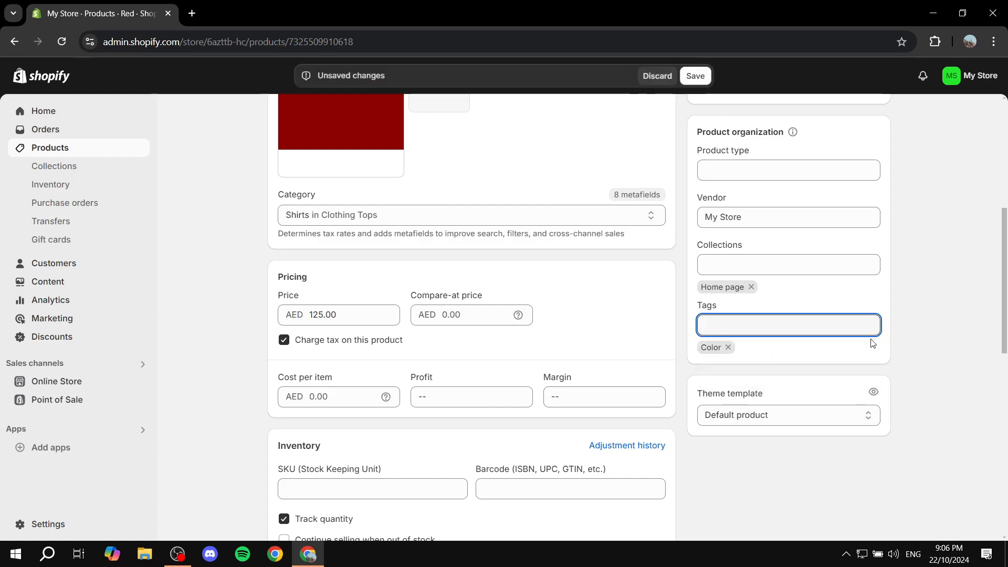
left_click(695, 76)
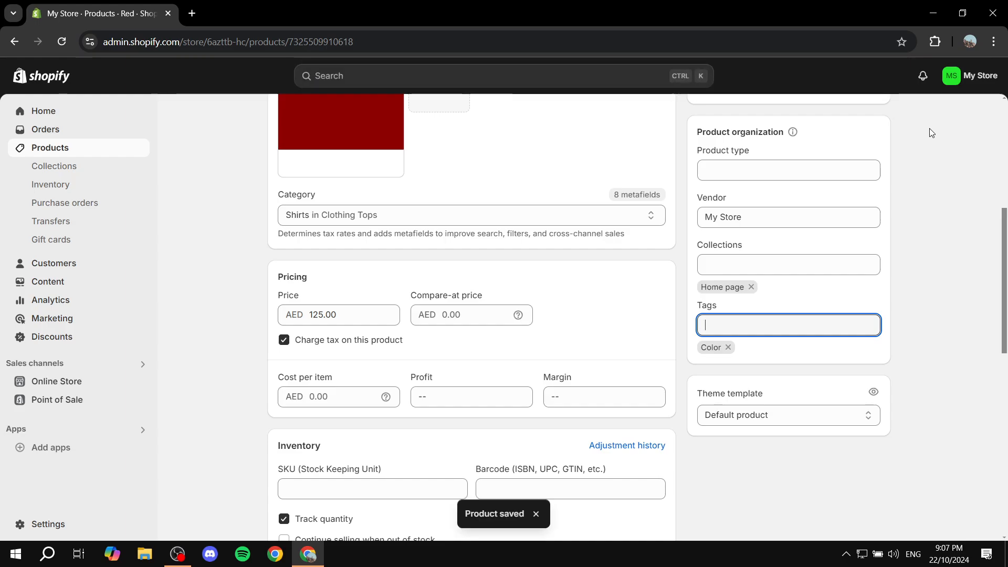
Open Test Collection from the collections list and review its conditions and products
left_click(90, 166)
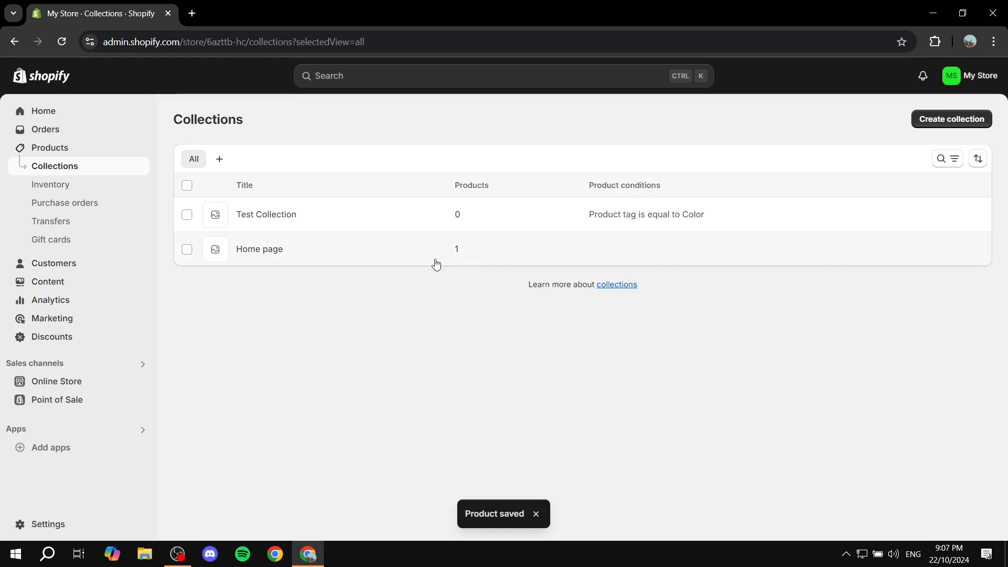
left_click(274, 219)
scroll(657, 363, "down", 5)
scroll(655, 362, "up", 5)
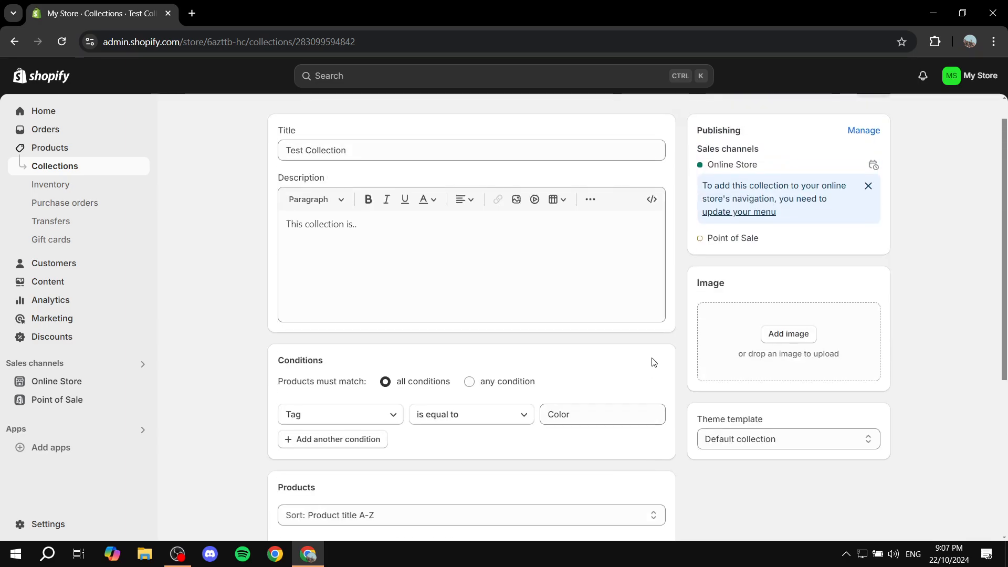
scroll(654, 362, "down", 5)
Reload the Test Collection page and examine its condition value and products list
left_click(61, 42)
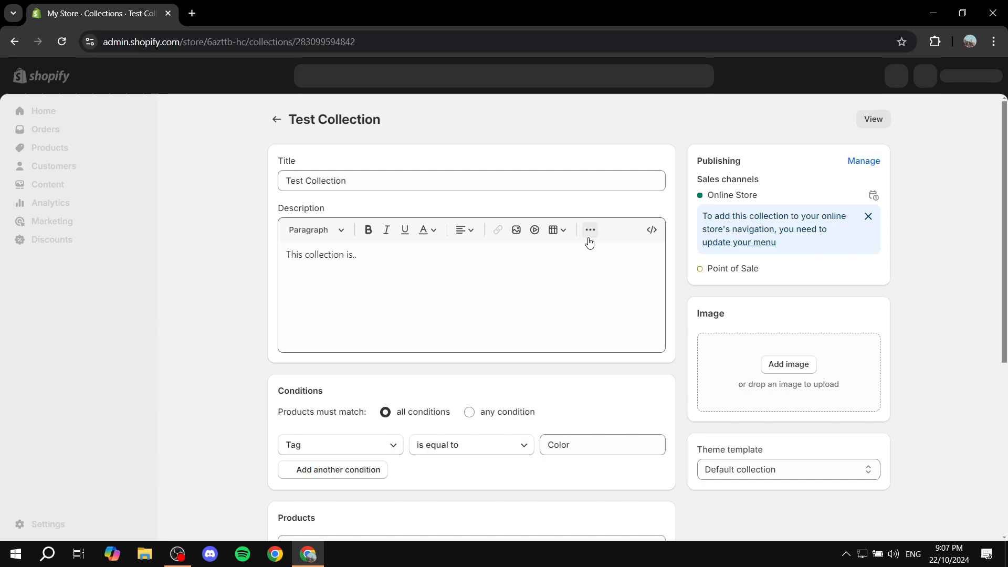
scroll(595, 240, "down", 1)
scroll(596, 243, "down", 5)
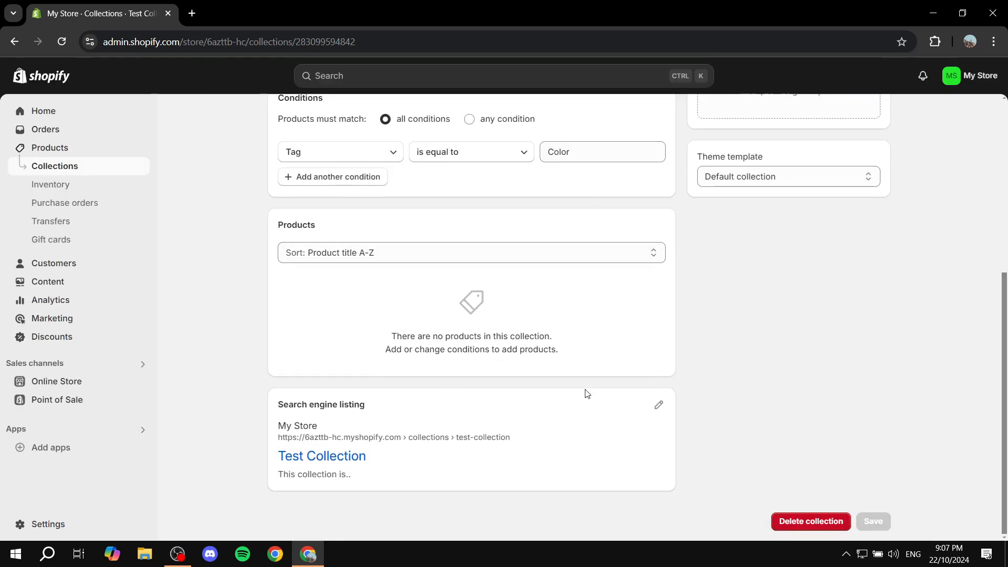
scroll(752, 308, "up", 3)
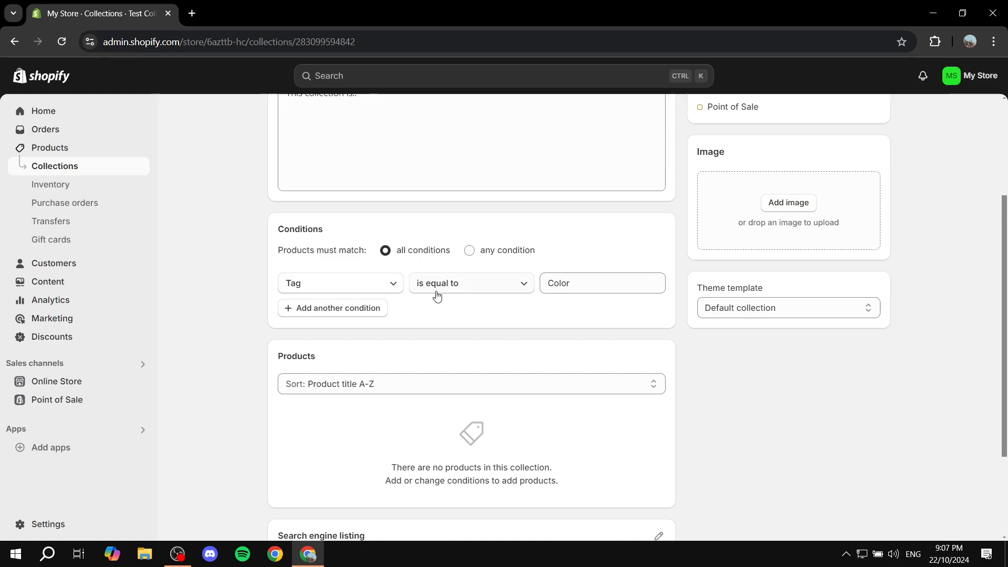
left_click_drag(623, 282, 480, 290)
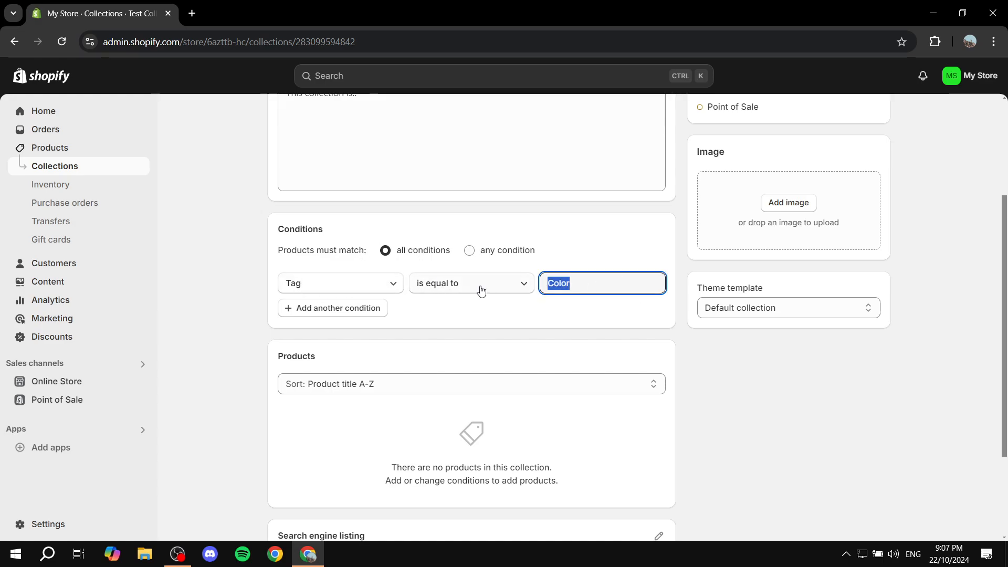
left_click(508, 340)
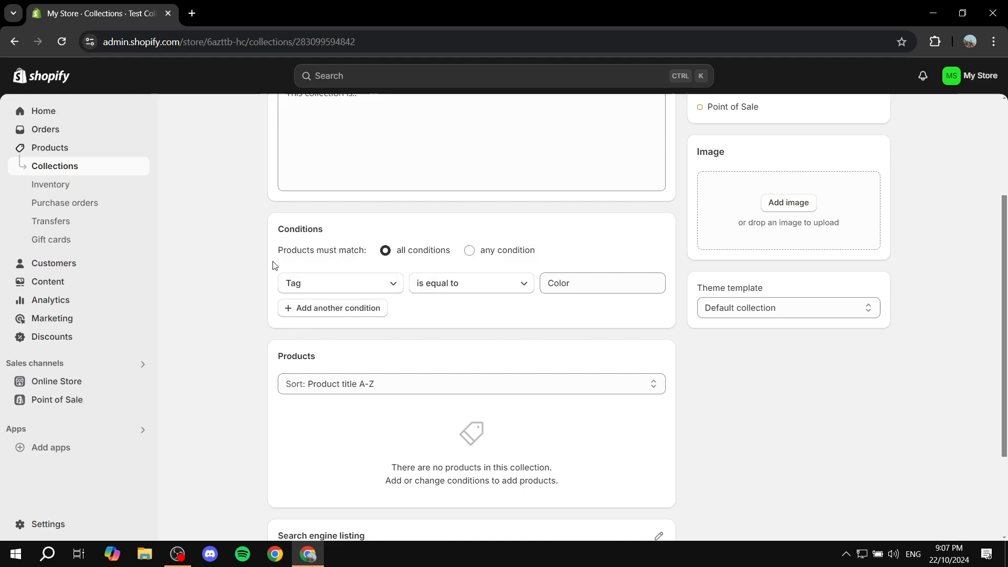
scroll(244, 260, "up", 3)
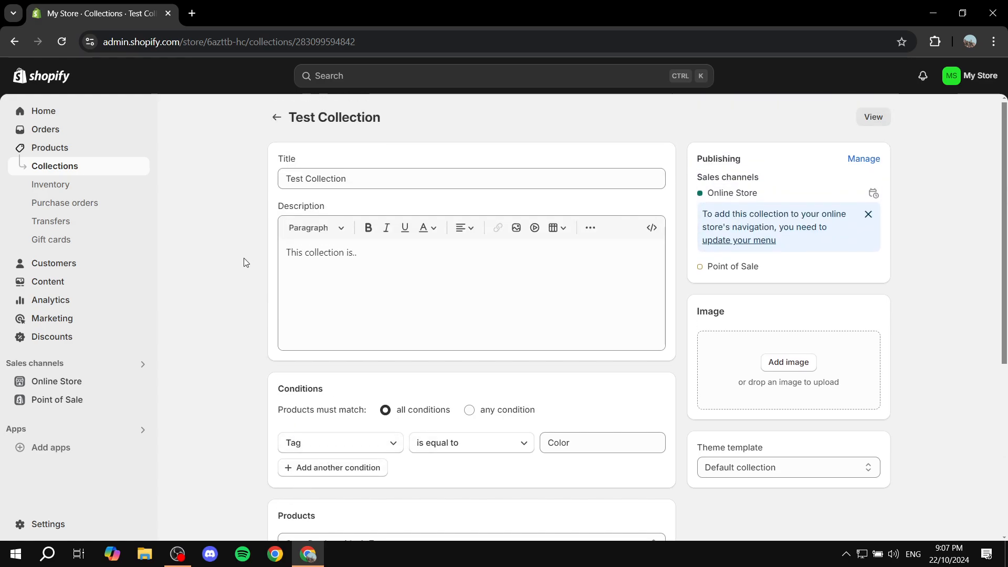
left_click(61, 42)
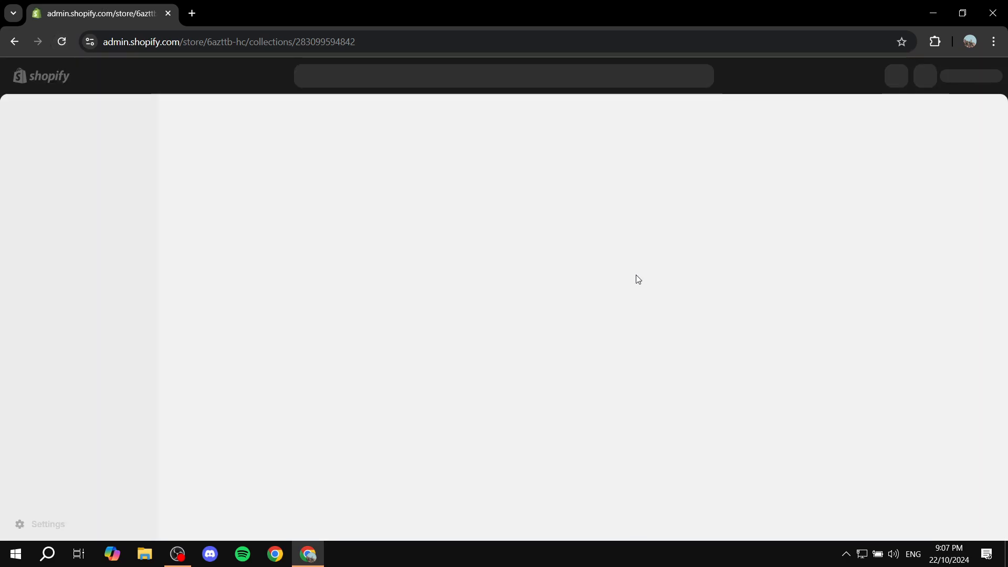
scroll(767, 353, "down", 5)
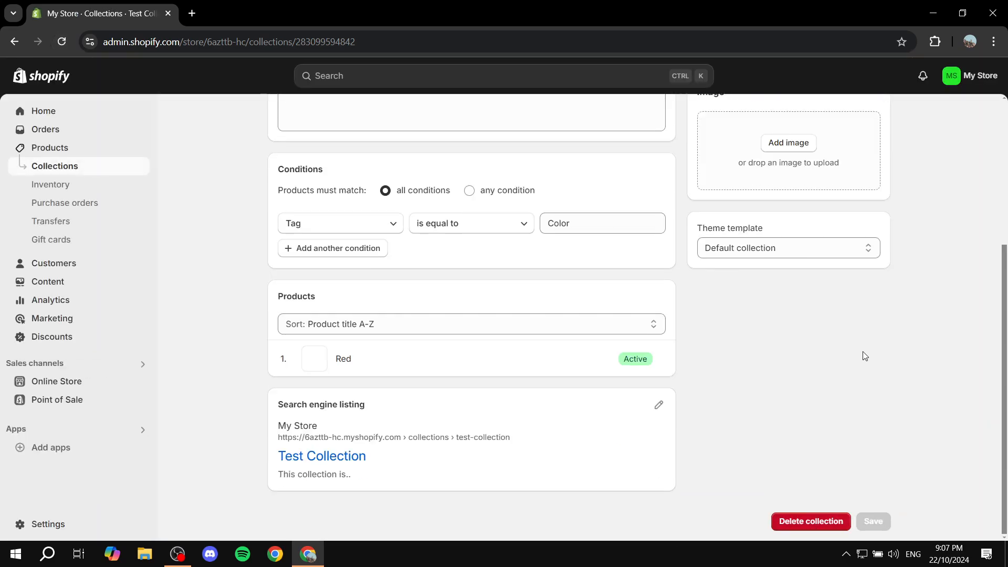
scroll(373, 248, "up", 4)
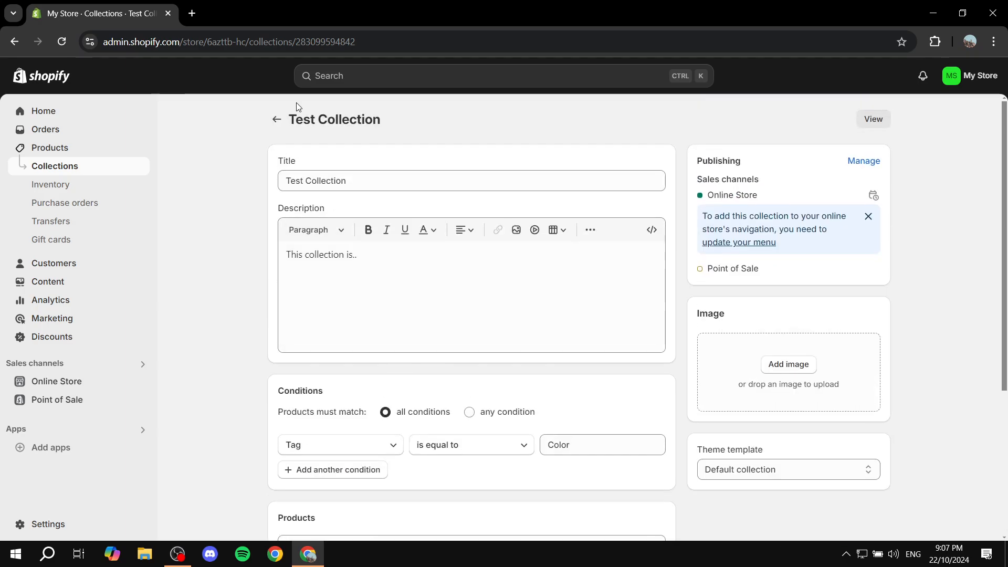
Return to the collections list and open the Online Store themes page
left_click(274, 122)
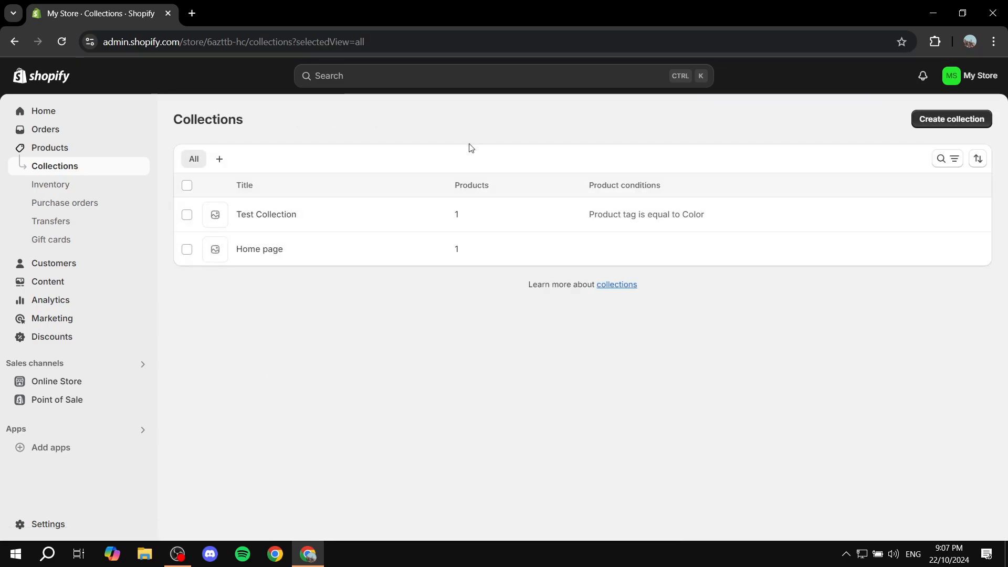
left_click(99, 377)
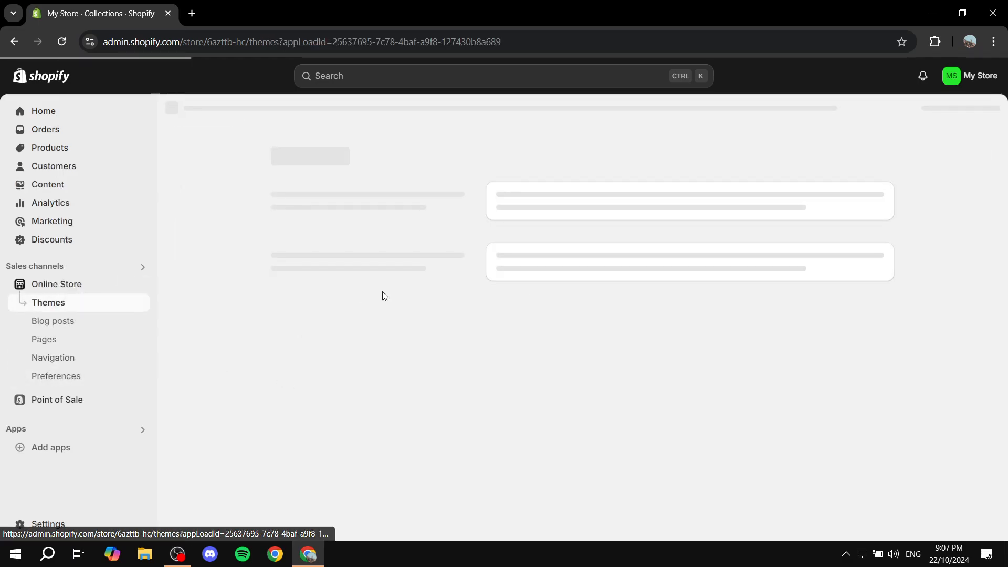
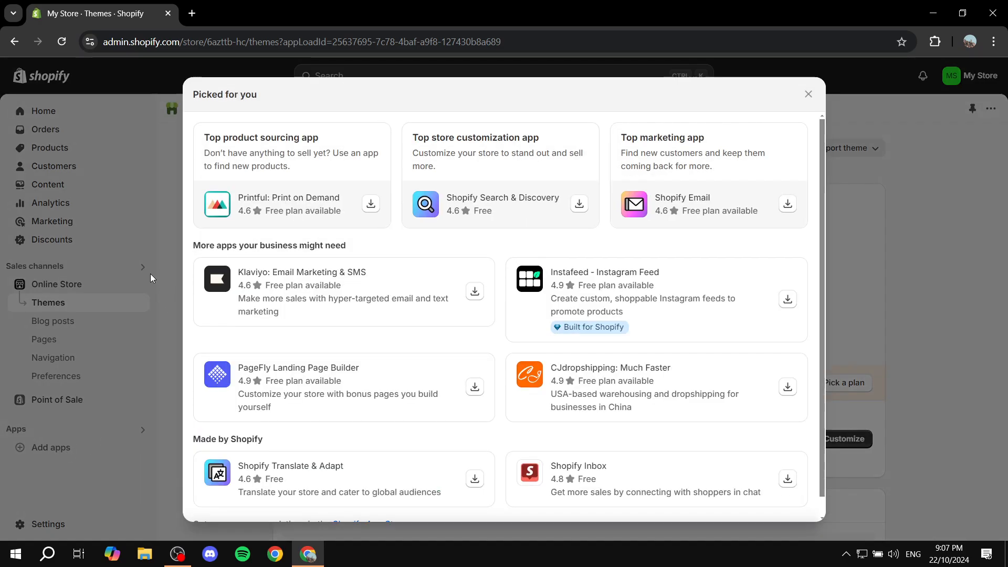
left_click(150, 273)
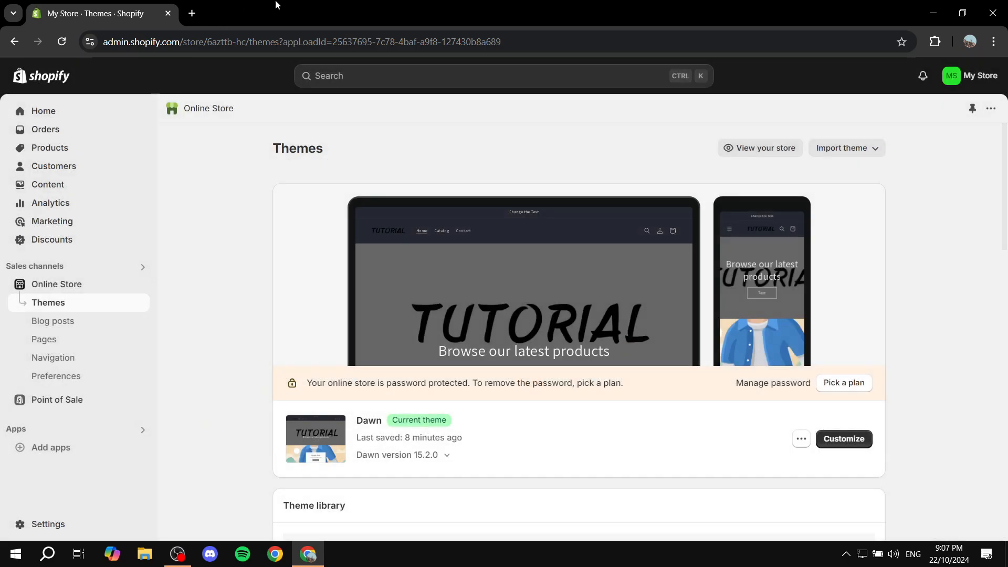
left_click(191, 13)
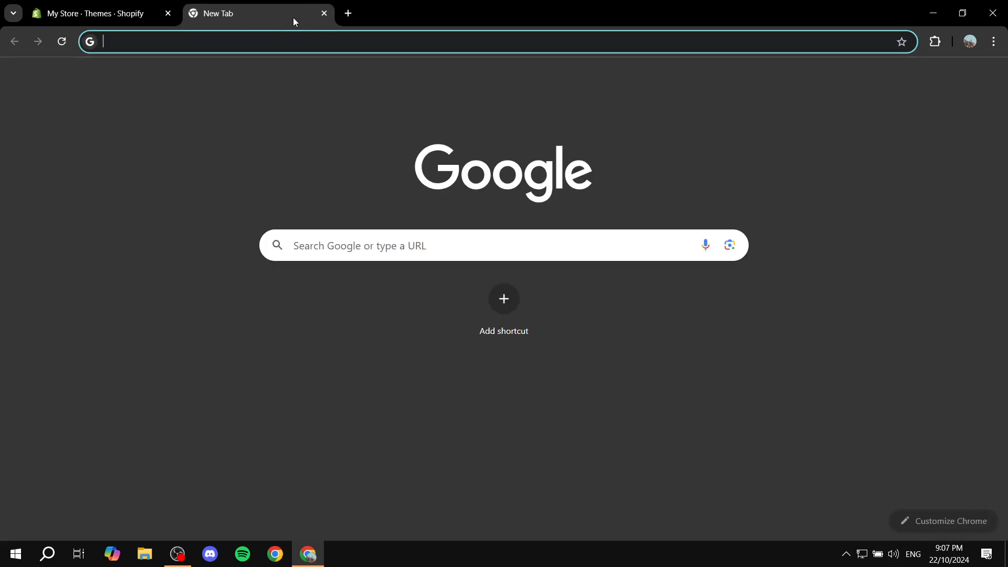
left_click(324, 14)
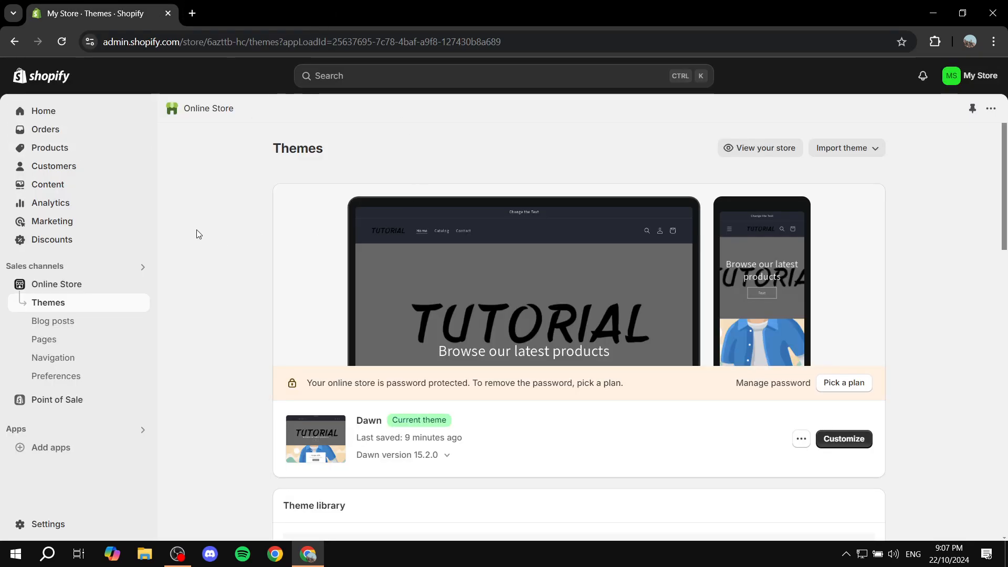
Open the Red product from the products list
left_click(54, 148)
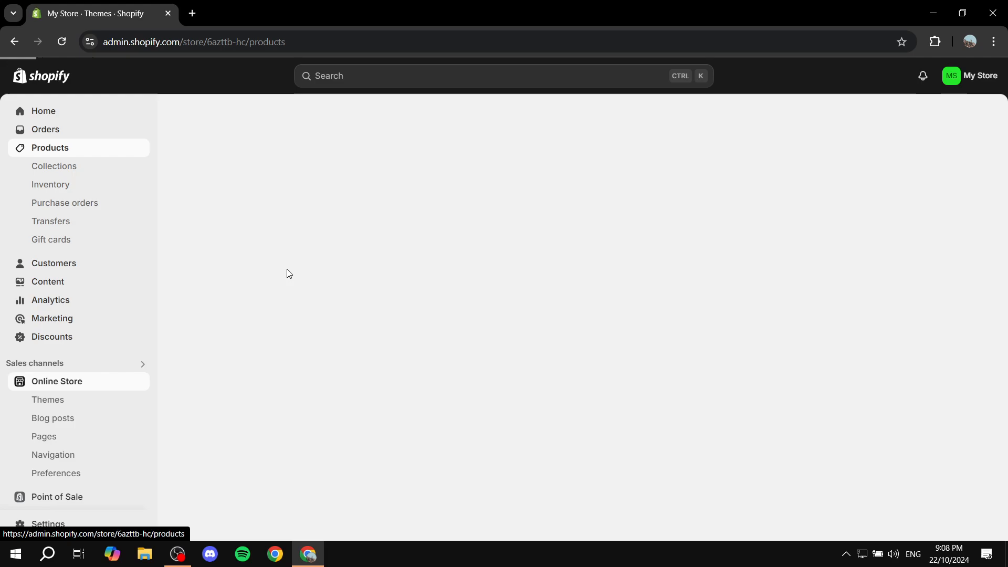
left_click(249, 215)
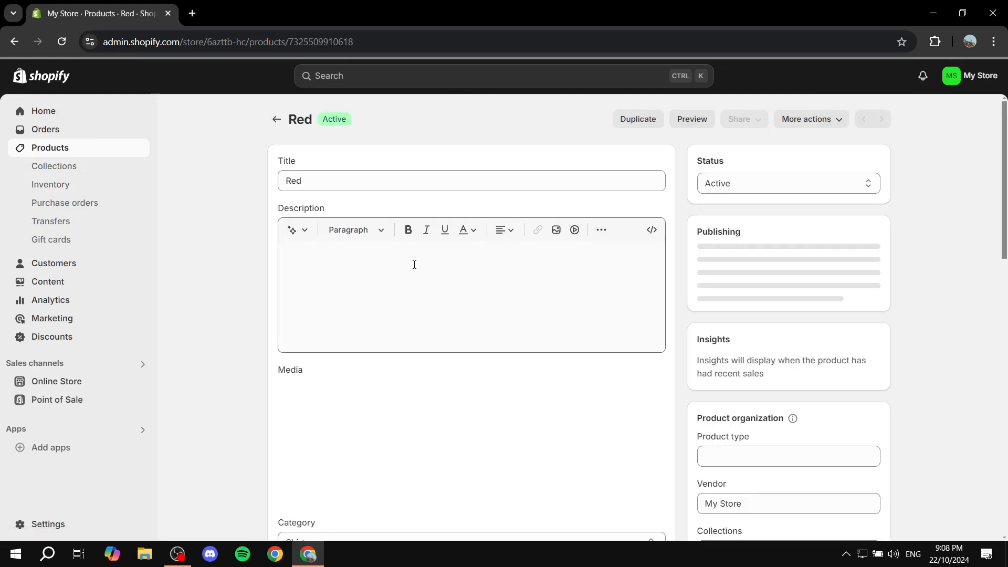
left_click(533, 261)
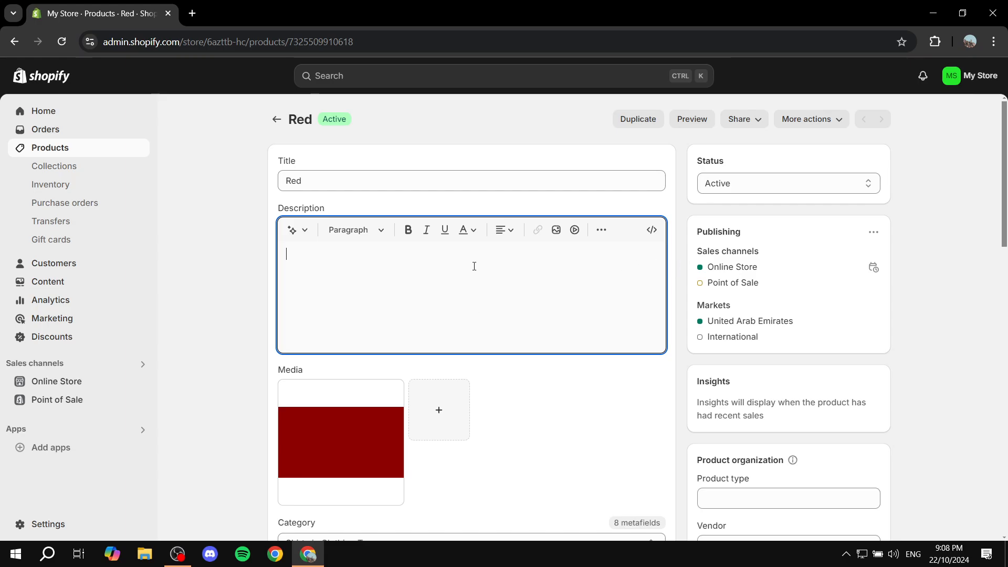
Switch the Red product's description editor to HTML source view and back, then return to the Online Store themes page
left_click_drag(276, 213, 340, 211)
left_click(209, 278)
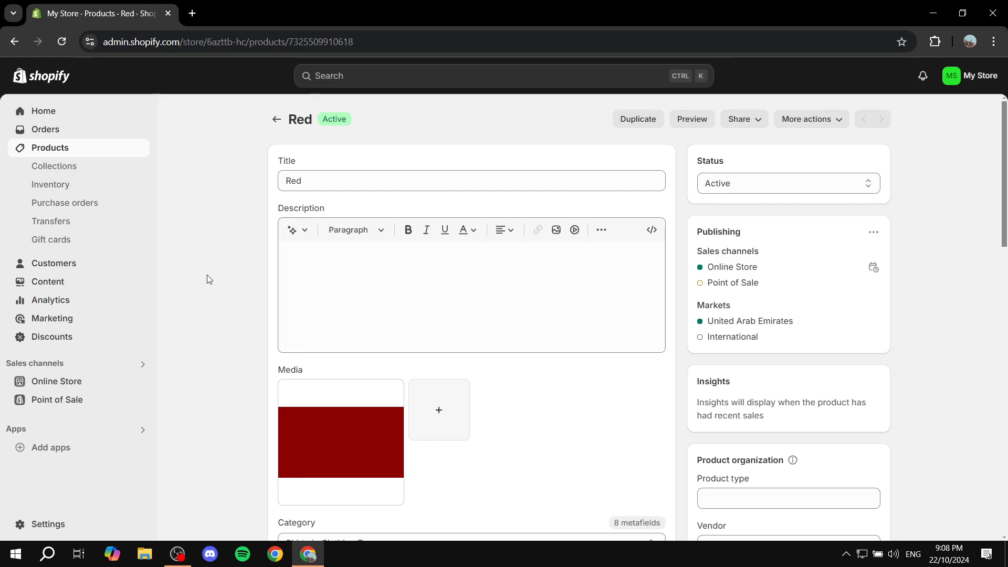
left_click(652, 234)
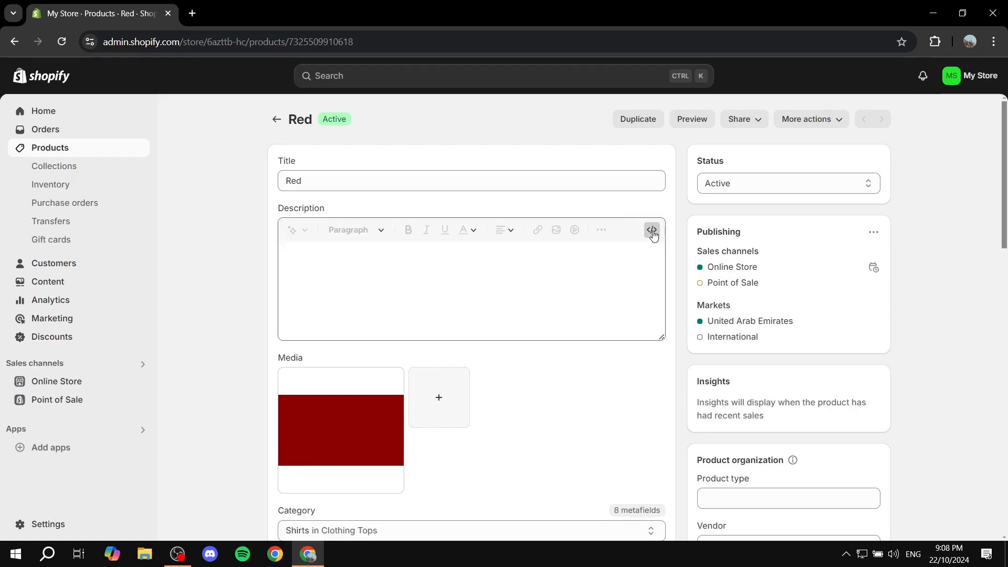
left_click(349, 265)
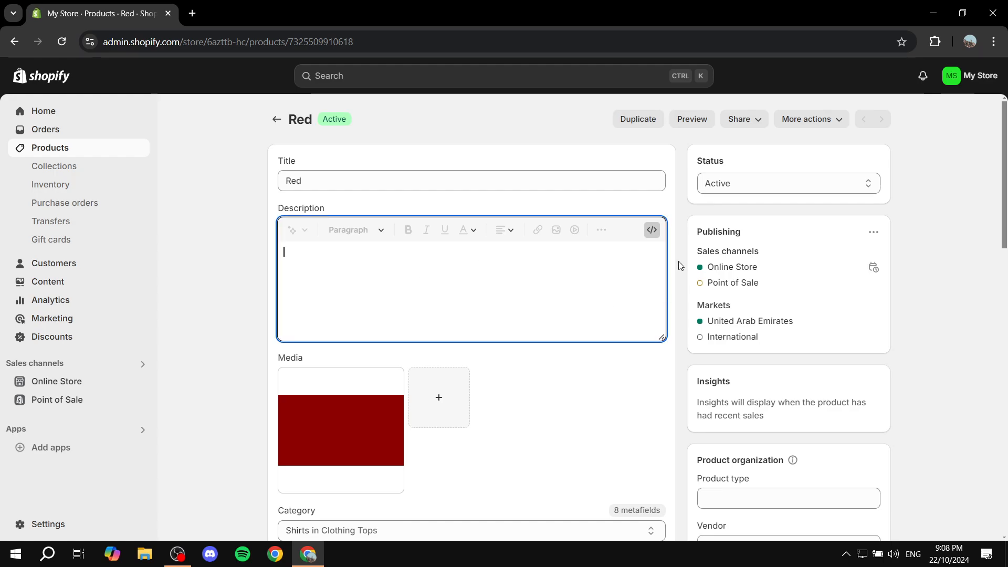
left_click(651, 230)
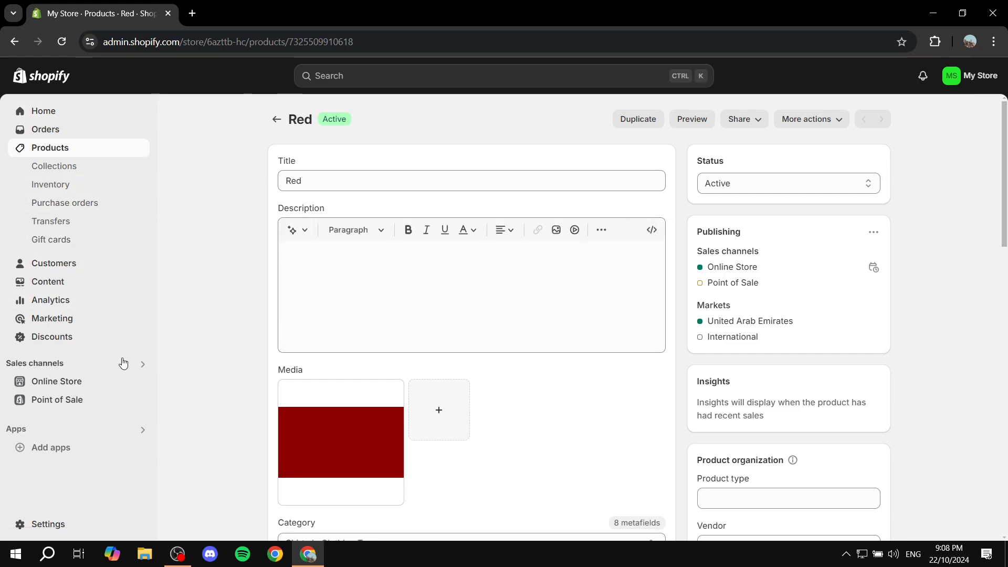
left_click(78, 382)
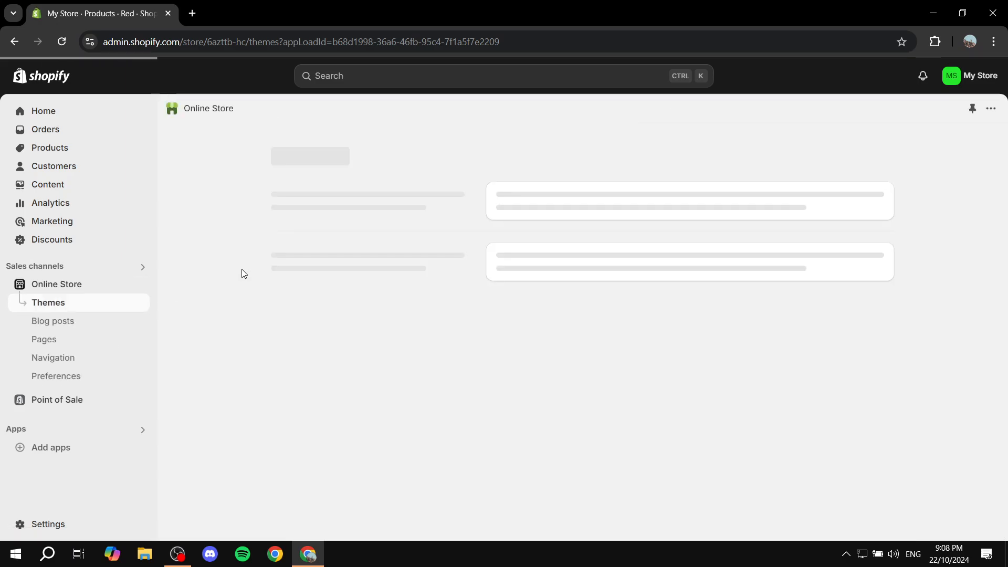